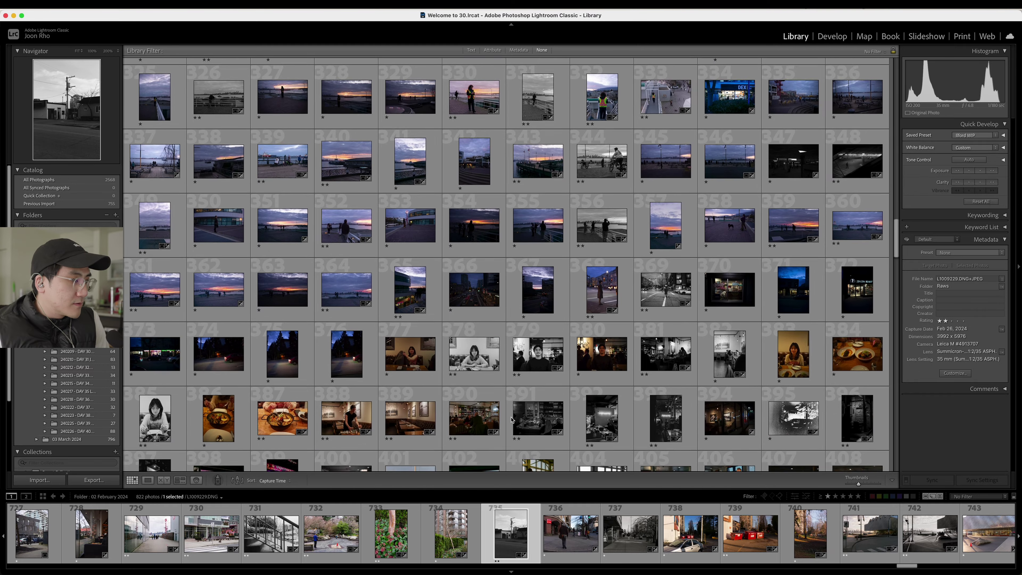
- Zoom to 100% on the current street scene and pan around to check focus
scroll(512, 420, down, 6)
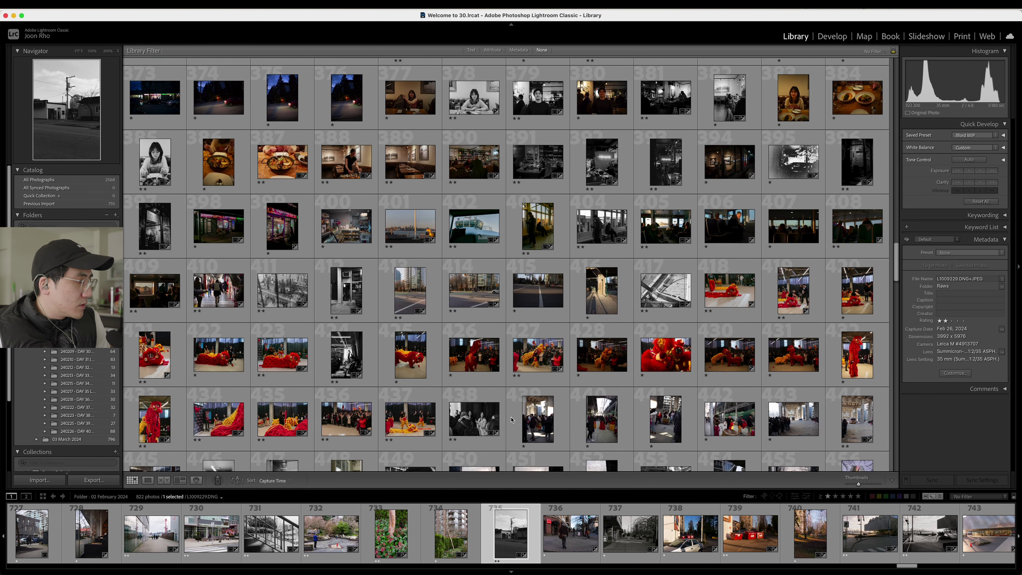
scroll(511, 419, down, 5)
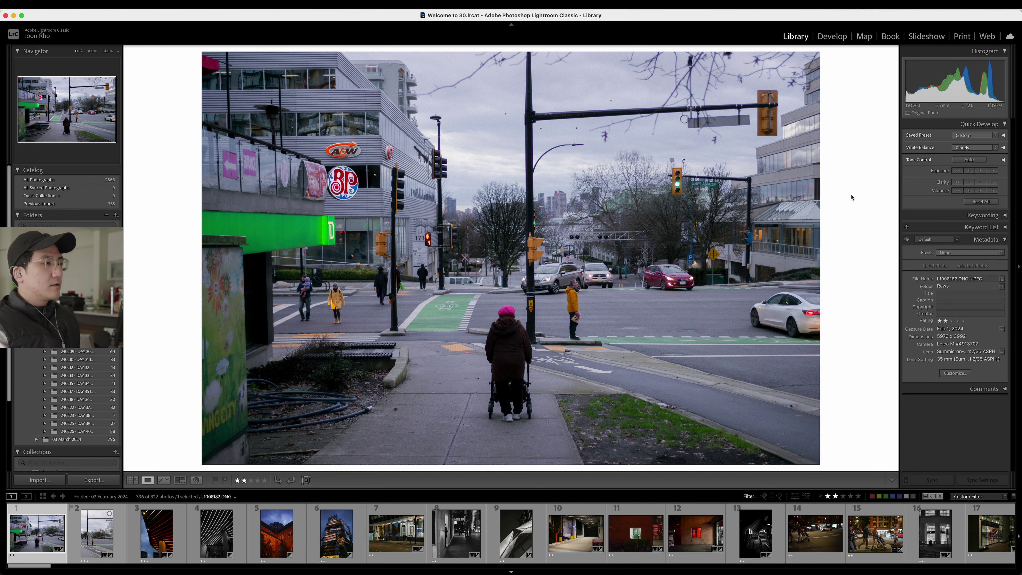
click(577, 314)
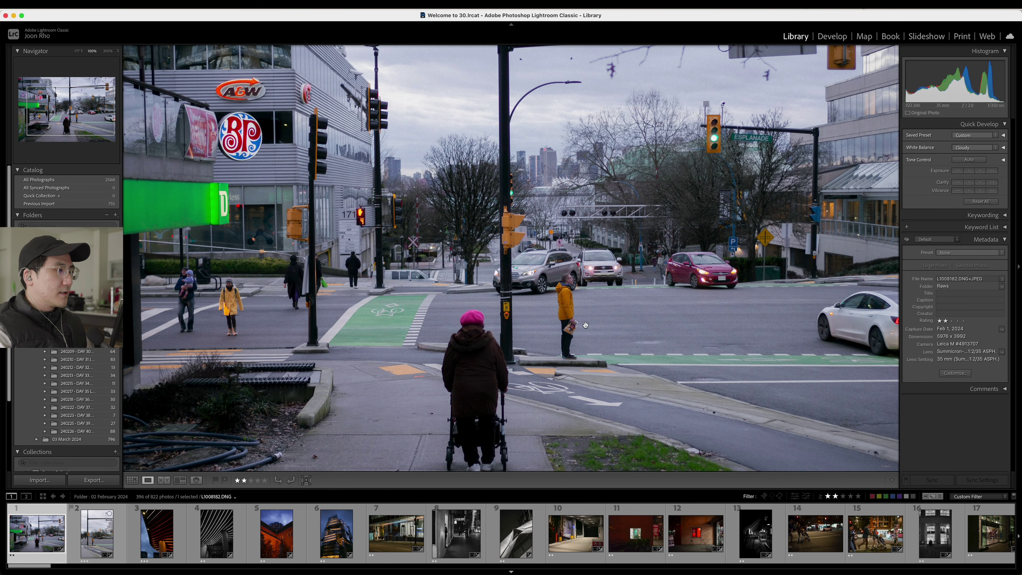
drag(259, 342, 325, 342)
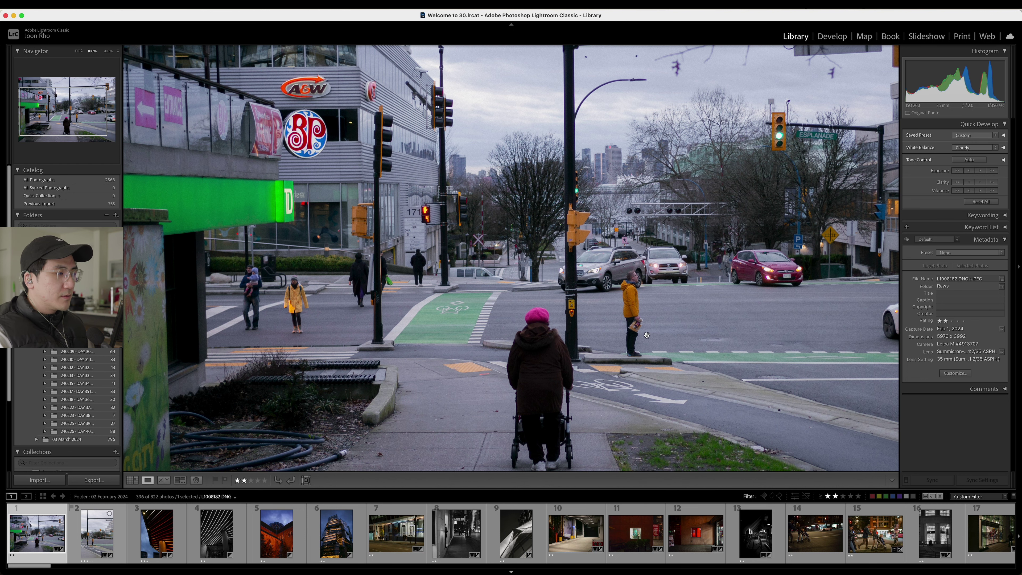
click(525, 271)
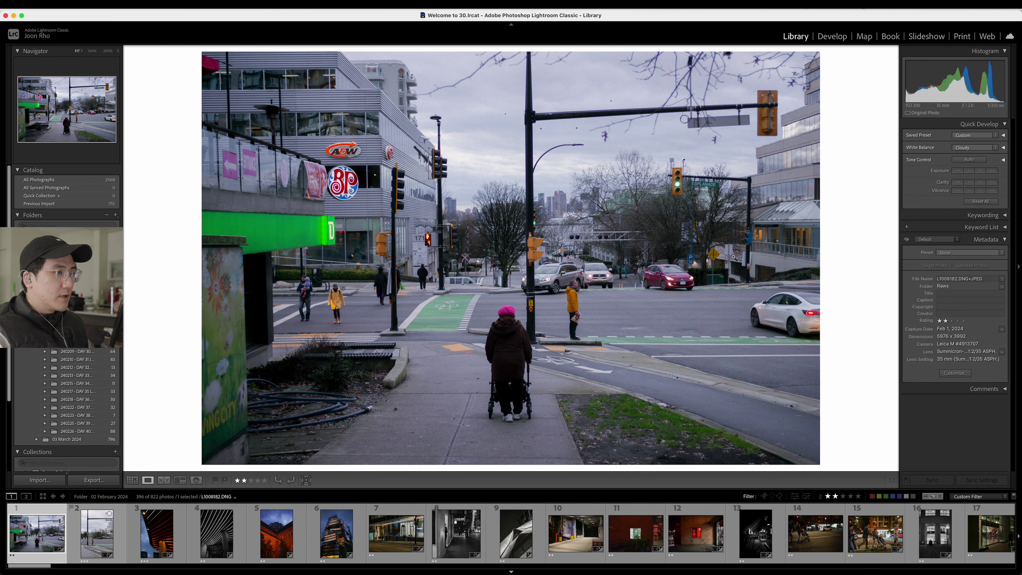
- Check the orange-jacket man at the crosswalk up close and rate that photo three stars
key(Right)
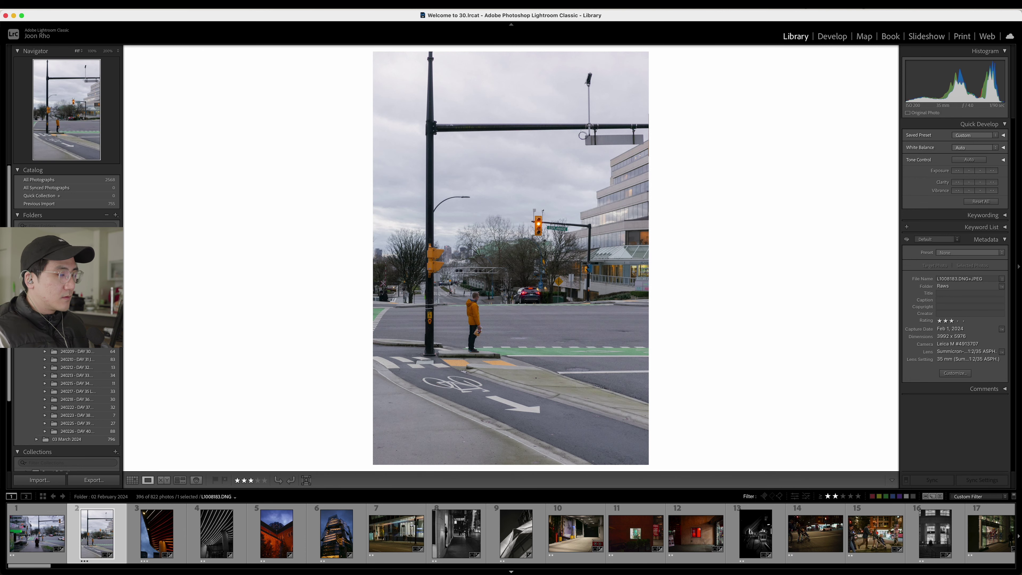
click(520, 293)
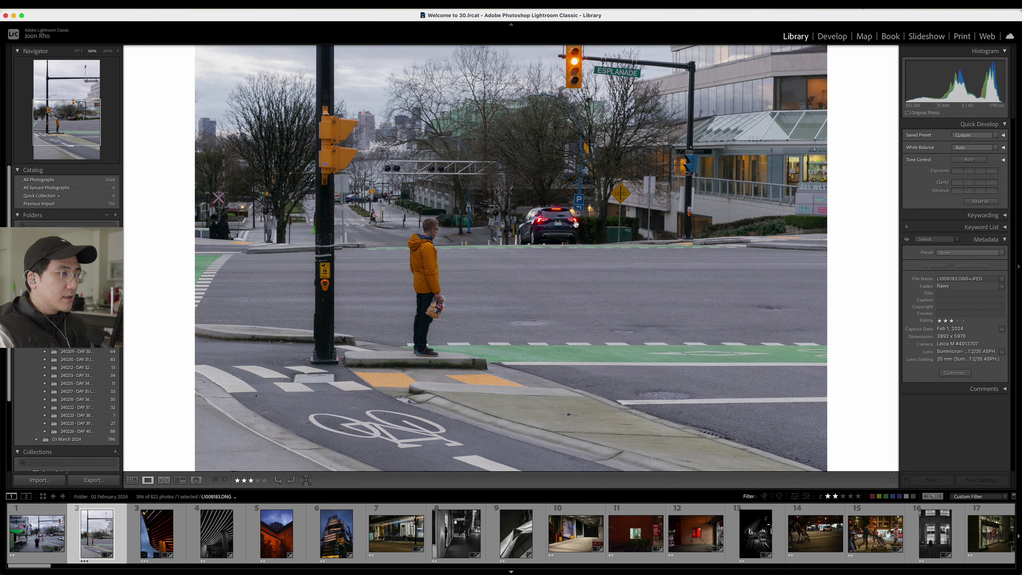
scroll(483, 260, up, 2)
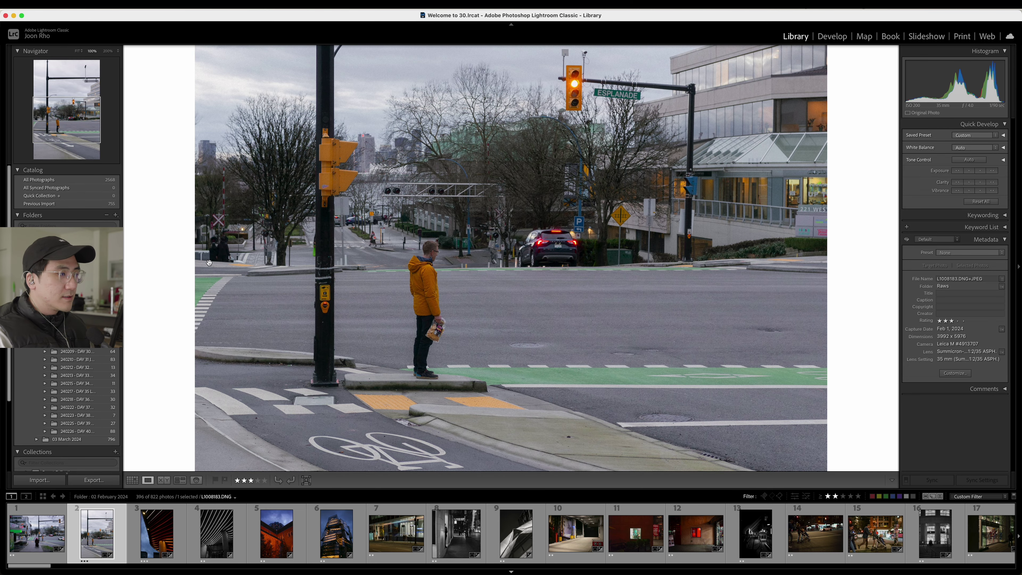
scroll(723, 298, down, 3)
scroll(684, 262, up, 5)
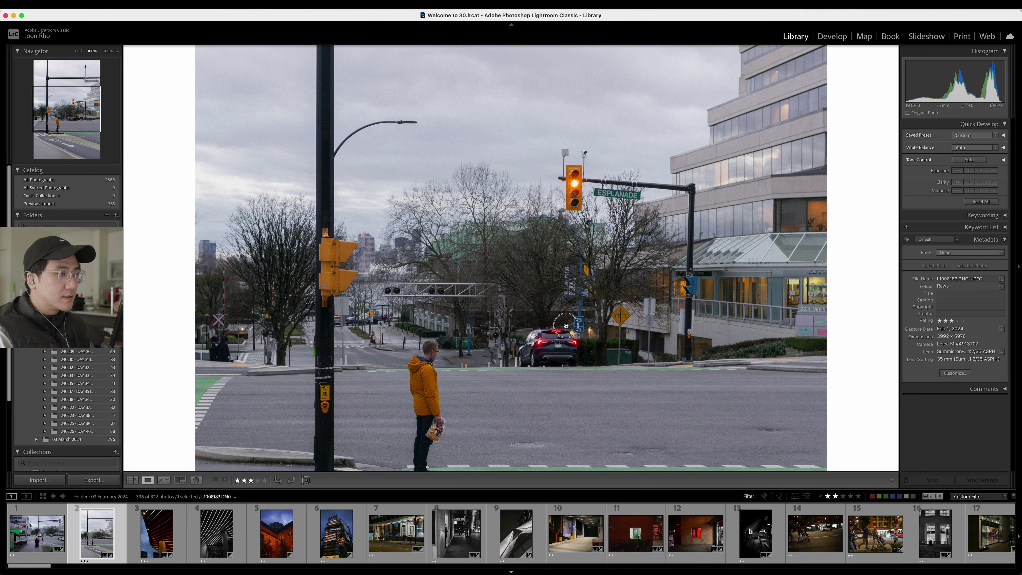
click(659, 243)
click(546, 299)
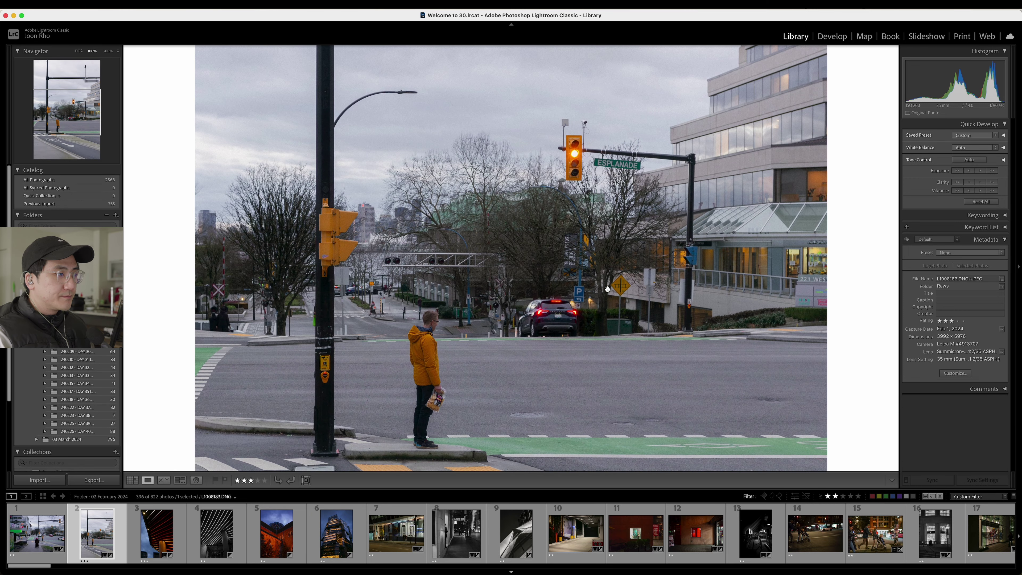
click(596, 331)
key(3)
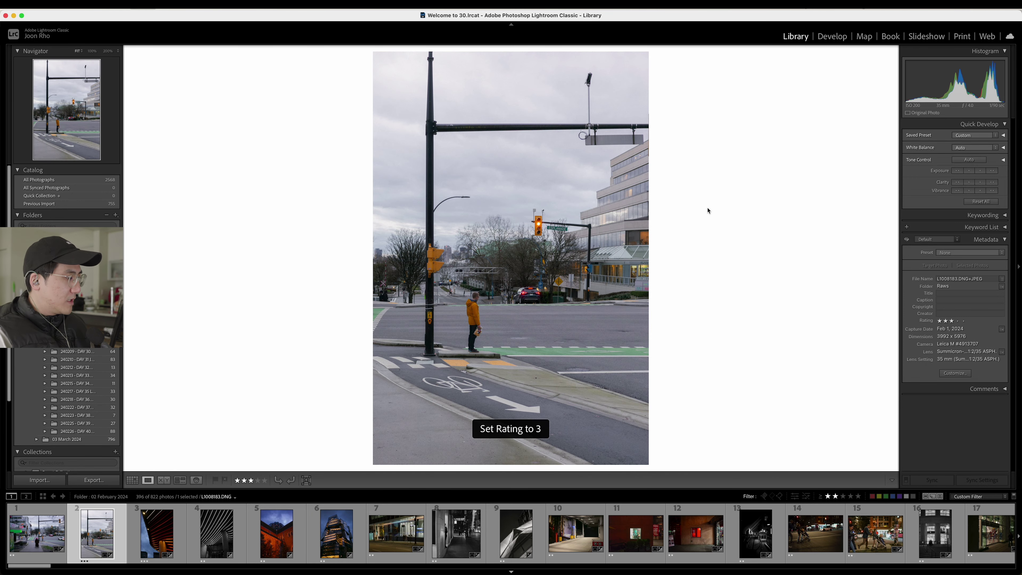
- Step through the following frames and zoom-check the night storefront photo
key(Right)
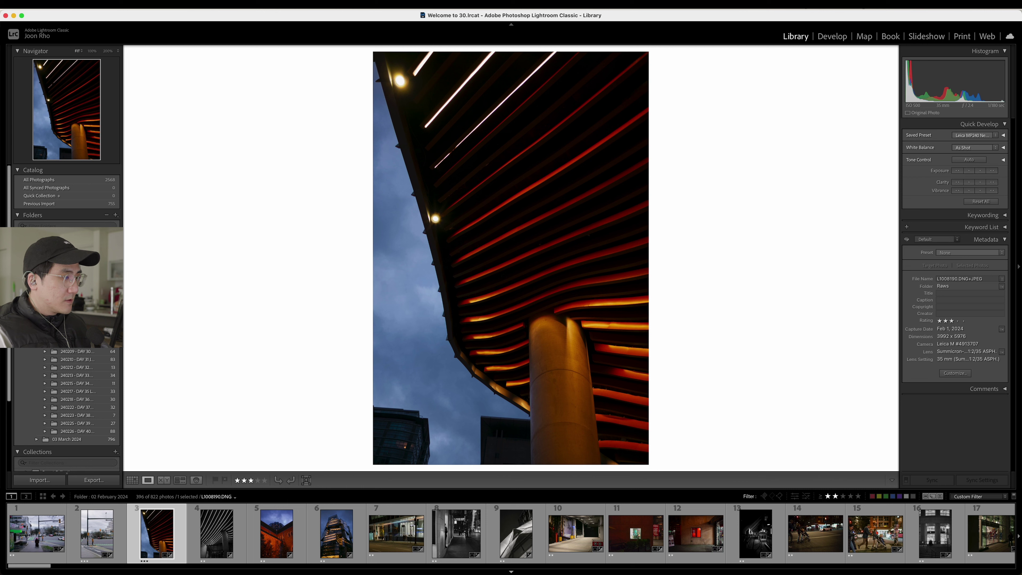
key(Right)
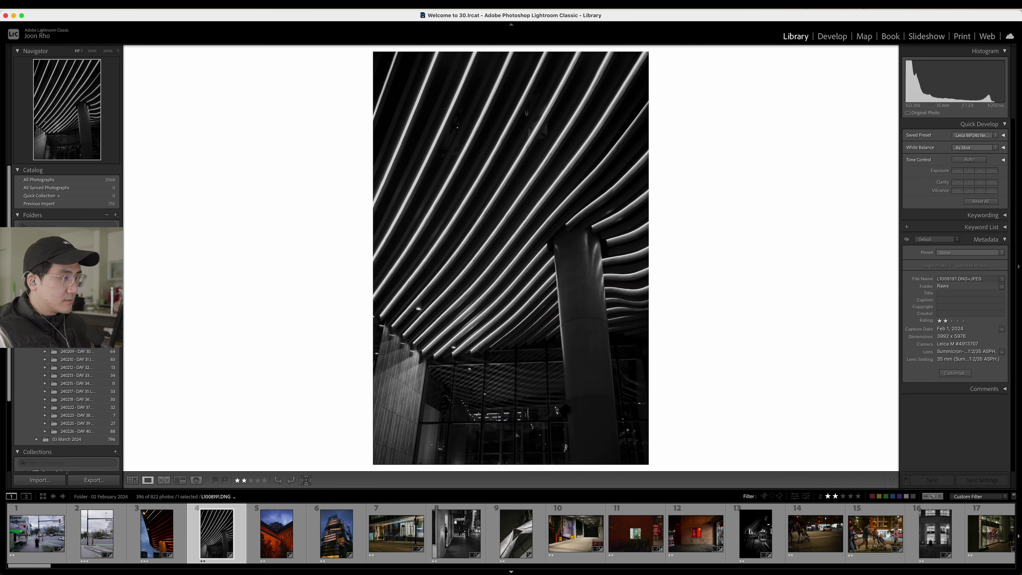
key(Right)
key(Right)
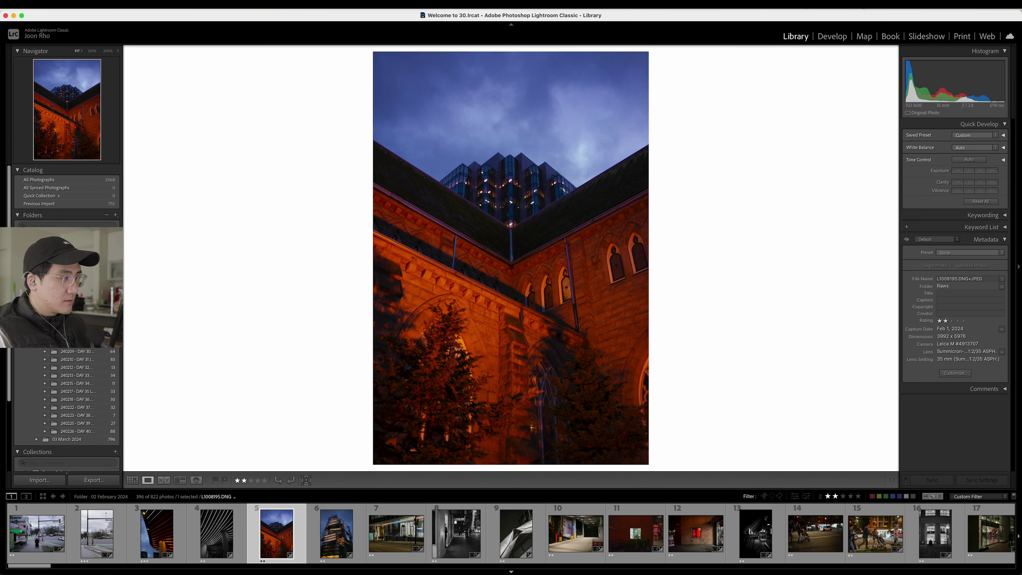
key(Right)
key(Right)
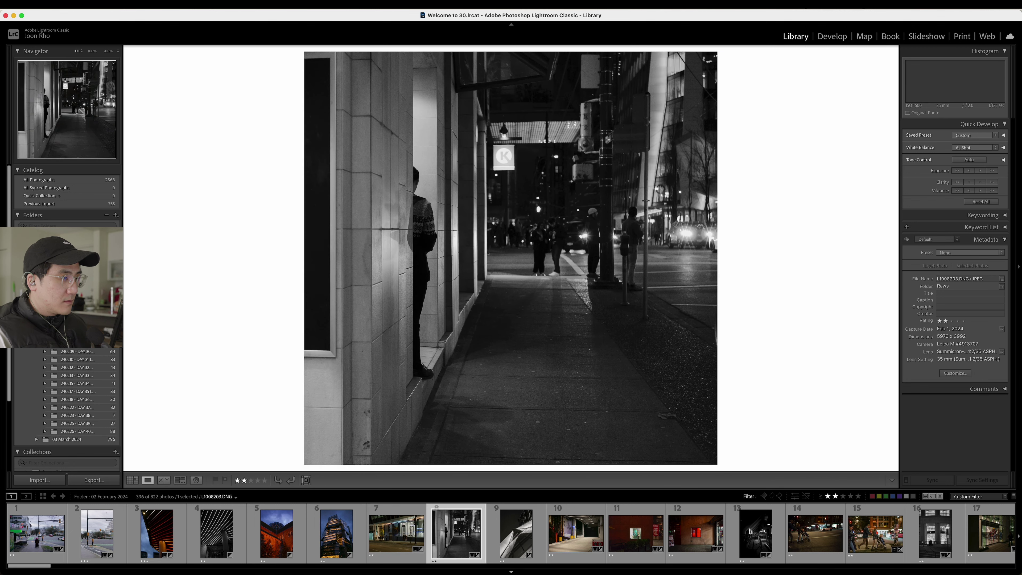
key(Left)
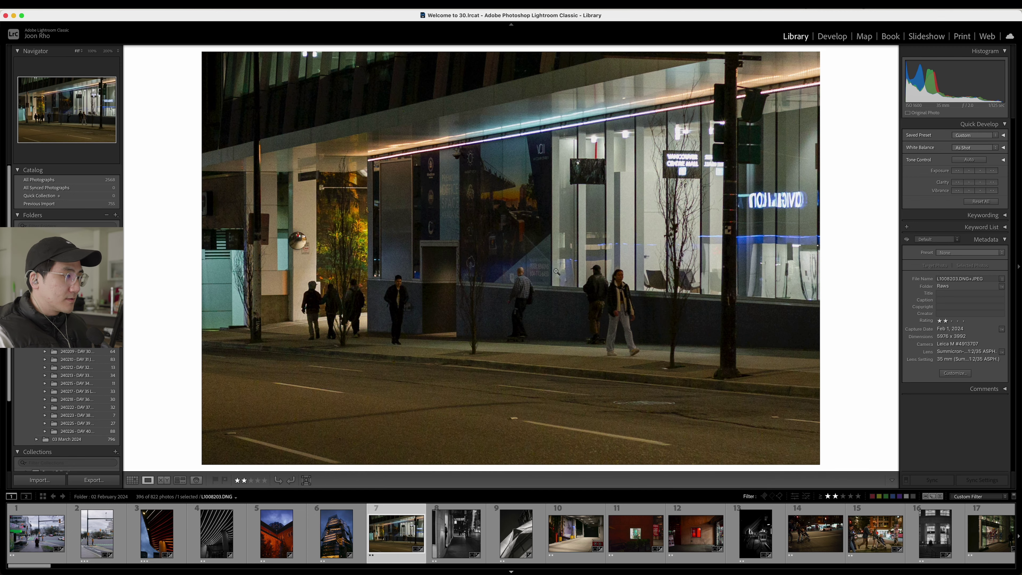
click(520, 289)
click(512, 270)
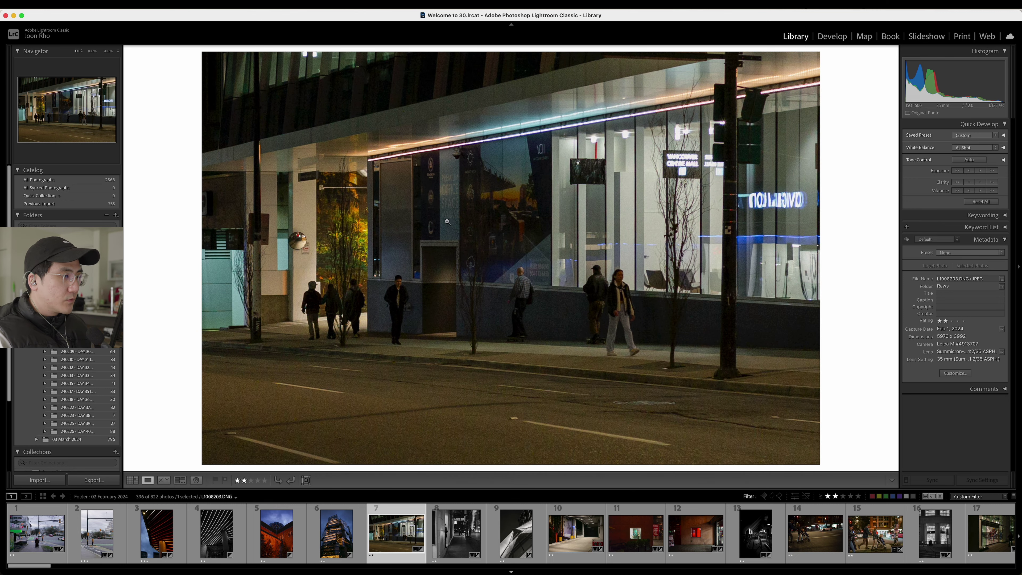
- Open the night storefront photo in Develop, toggle Crop on and off, then advance onward
key(d)
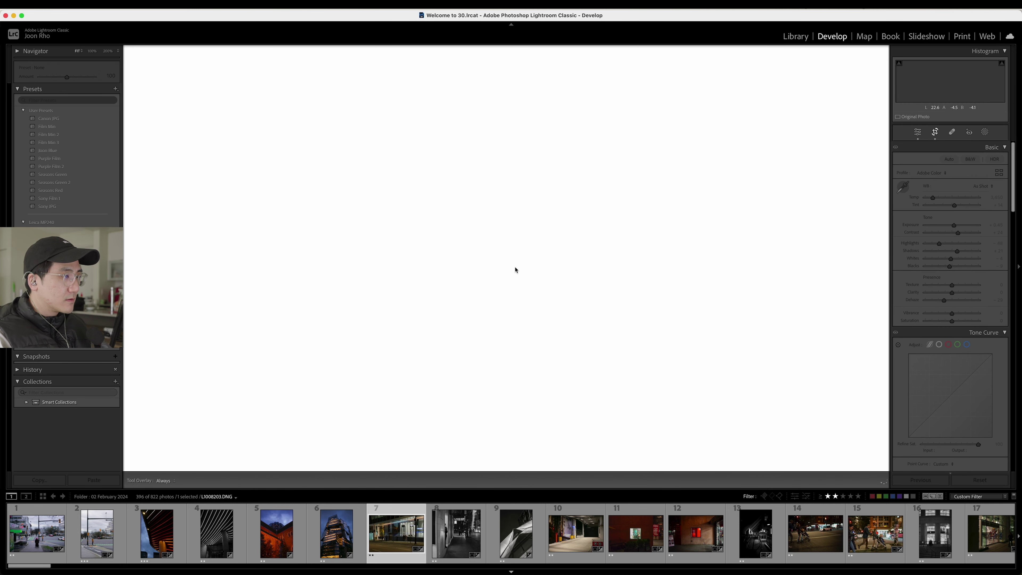
key(r)
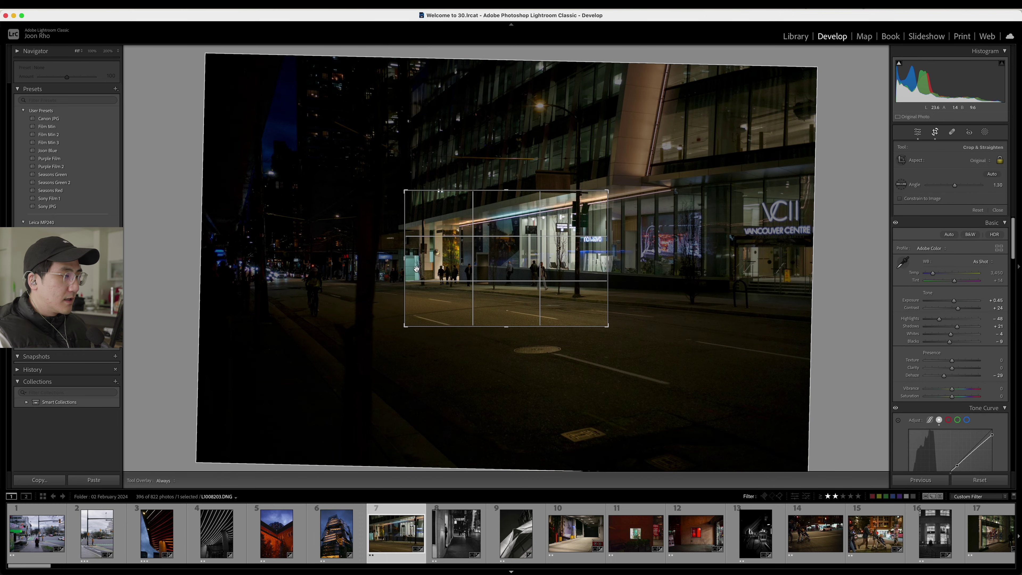
key(r)
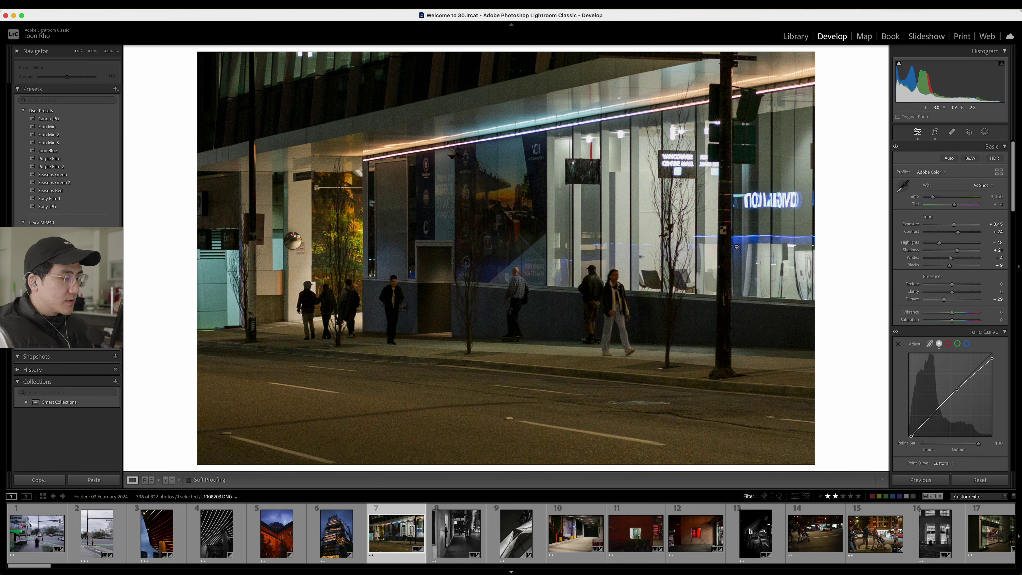
key(Right)
key(Right)
key(Right)
- Review the Library Square, barbershop window and dark walkway photos, reaching the library steps shot
key(Left)
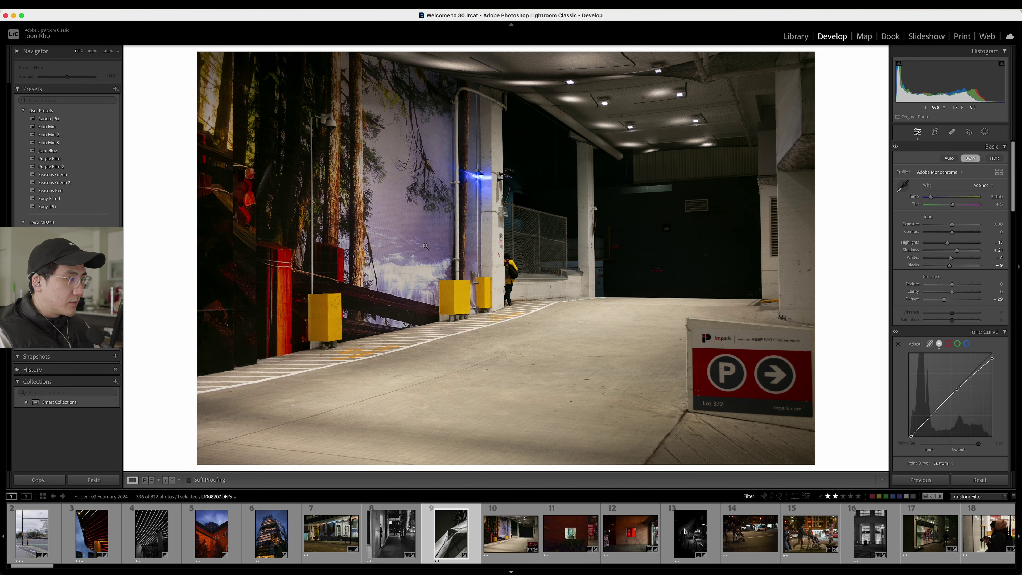
key(Left)
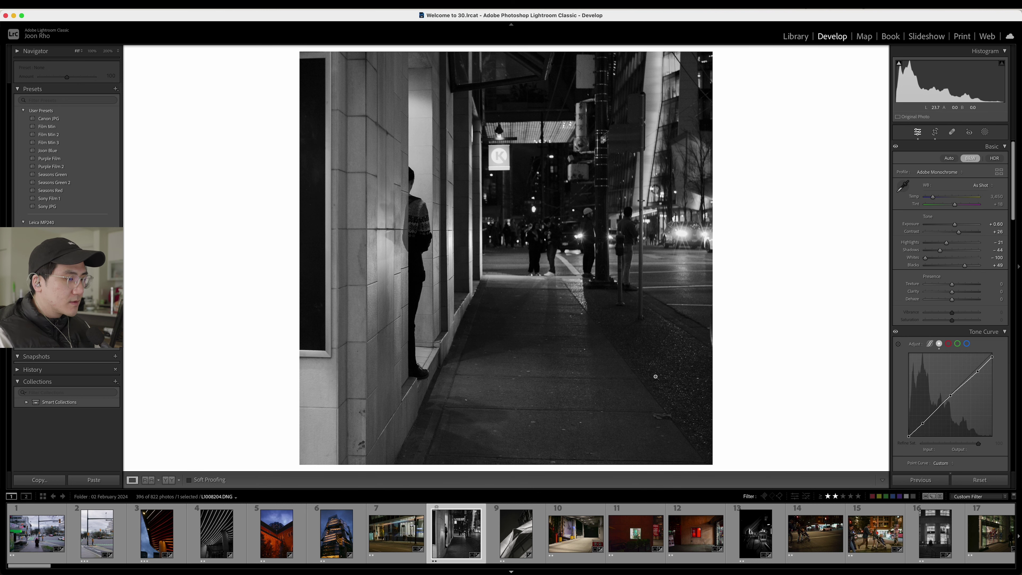
click(637, 531)
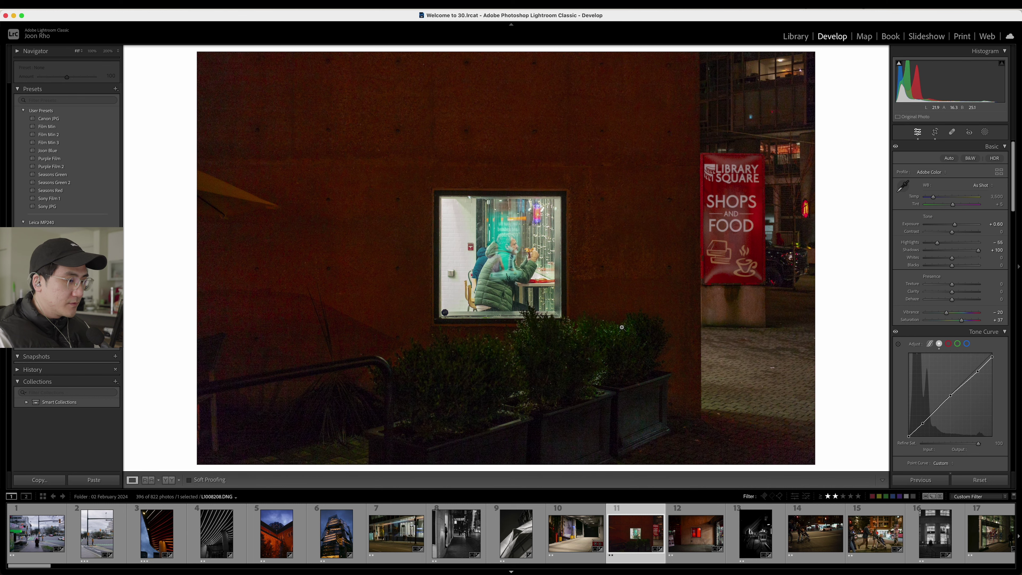
key(Right)
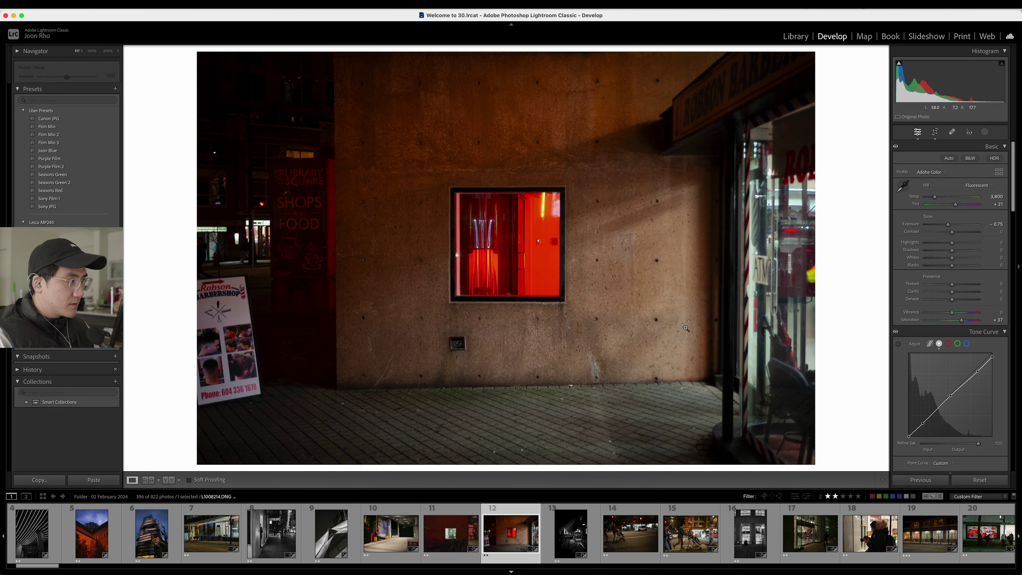
key(Right)
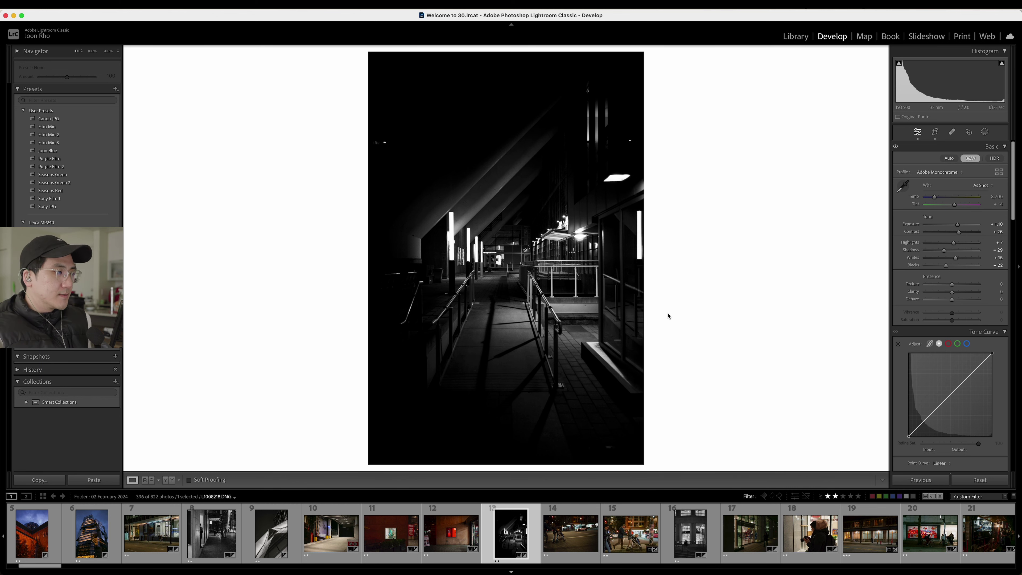
drag(654, 313, 758, 299)
key(Right)
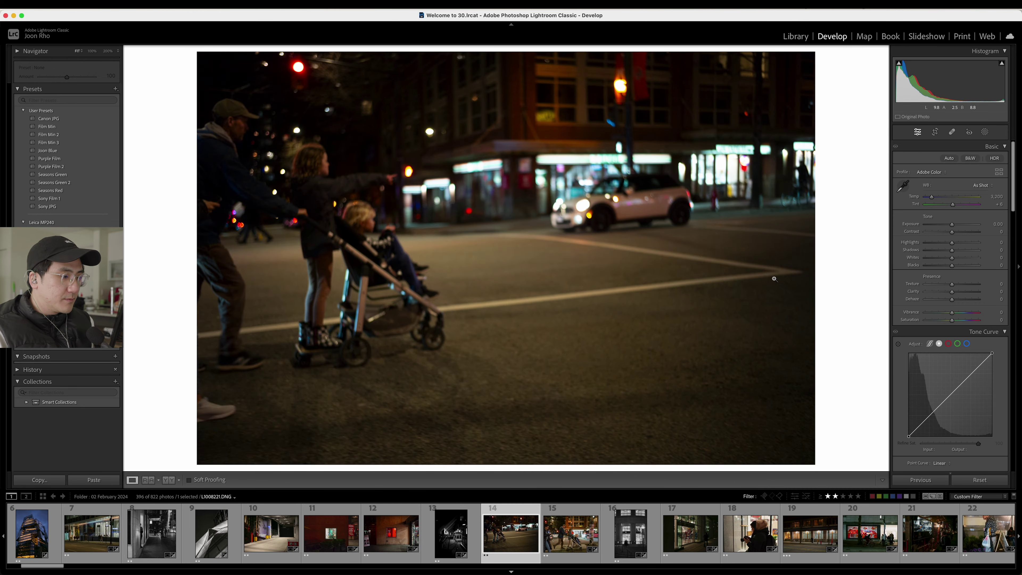
key(Right)
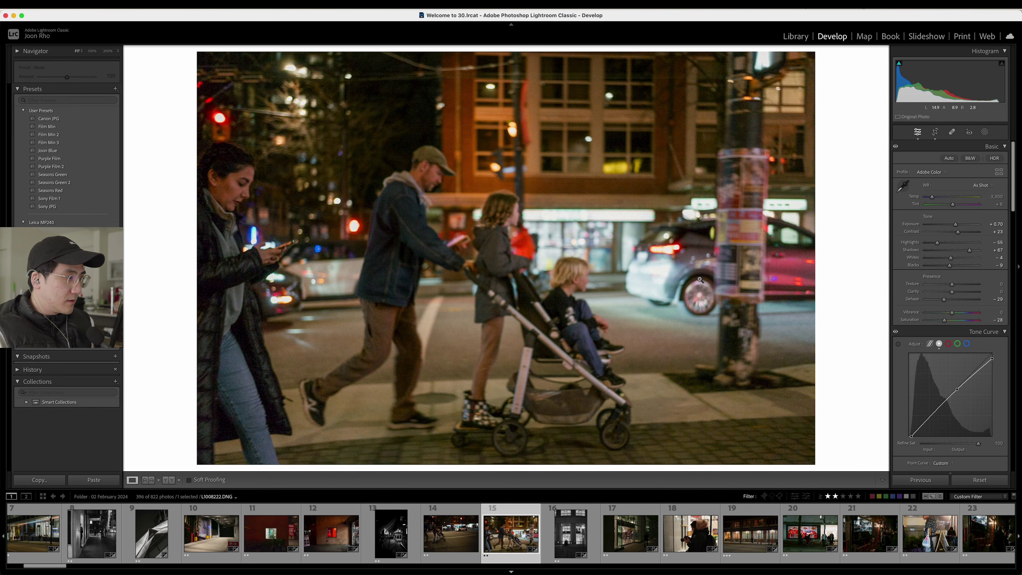
key(Right)
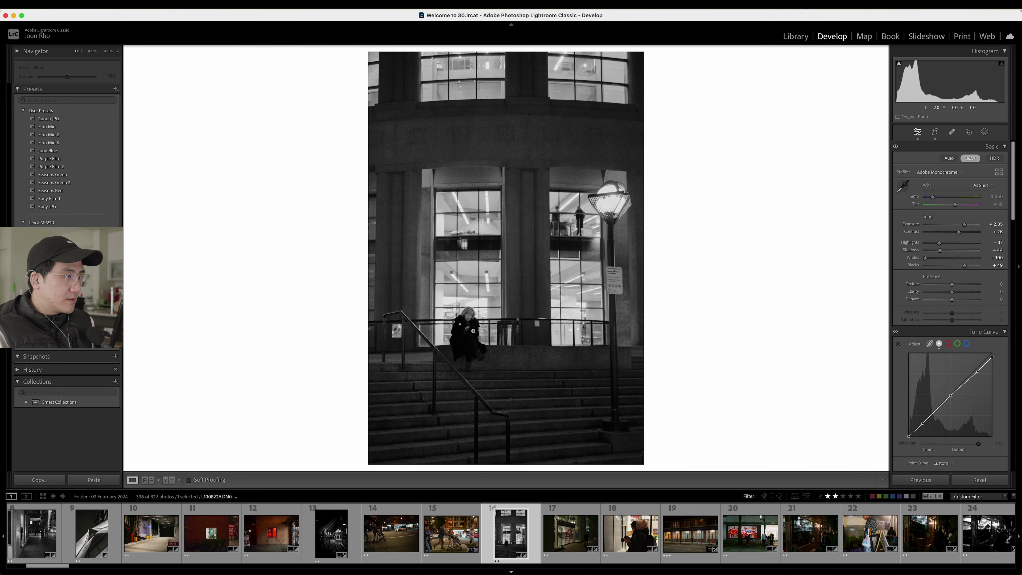
- Zoom-check the seated woman, rate the library steps photo three stars, and advance to photo 19
click(468, 331)
drag(624, 249, 593, 302)
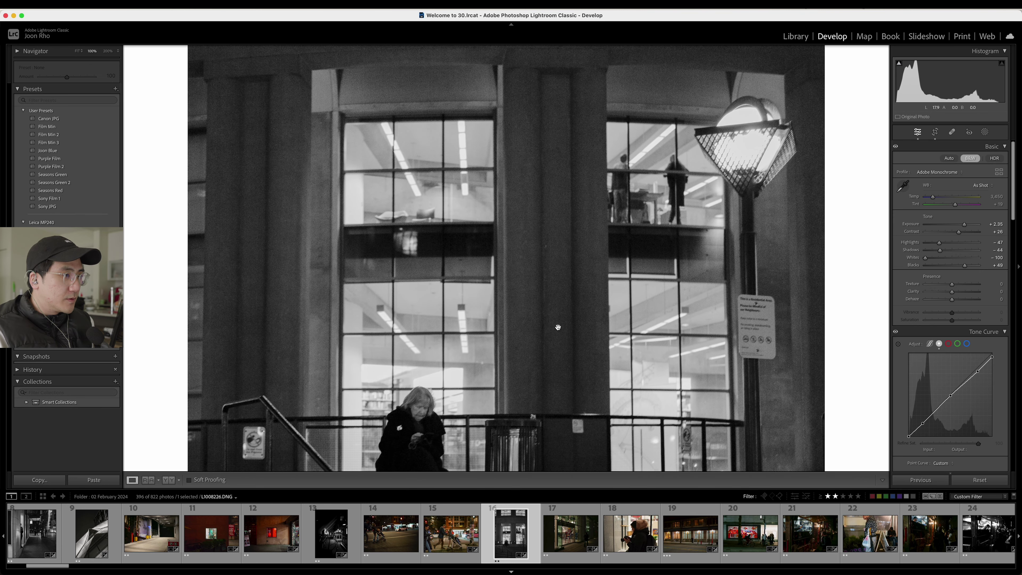
click(520, 339)
key(3)
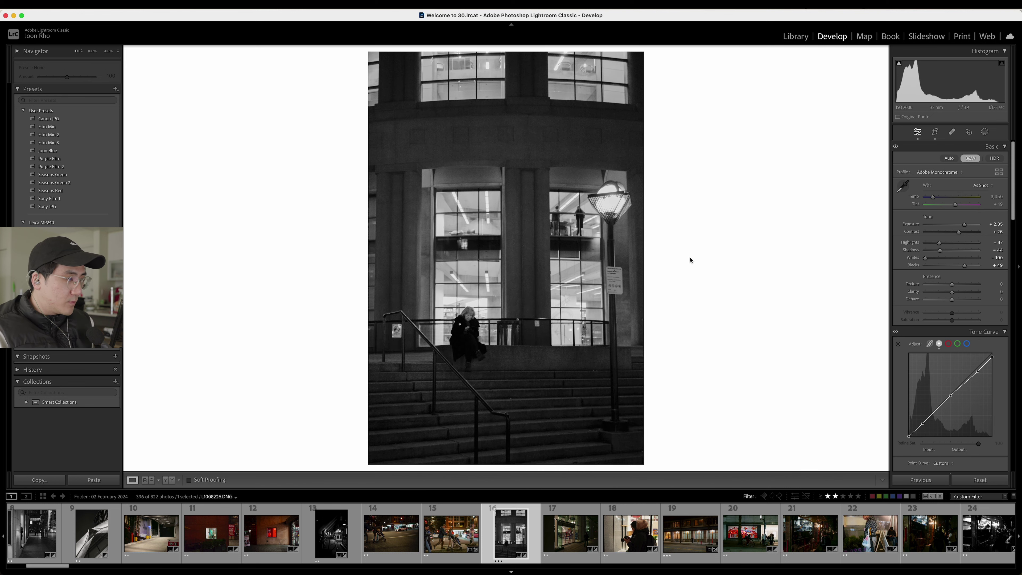
key(Right)
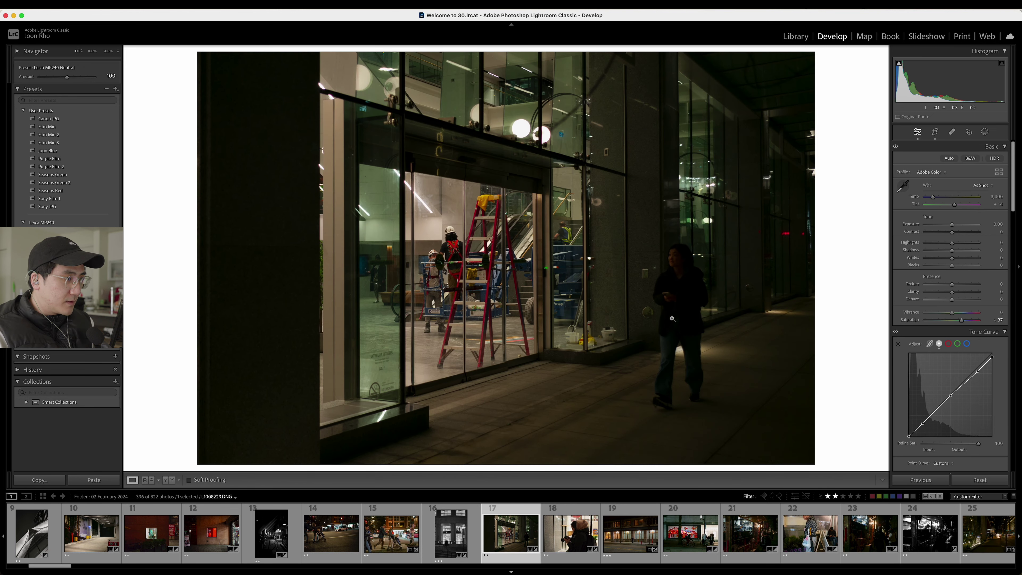
key(Right)
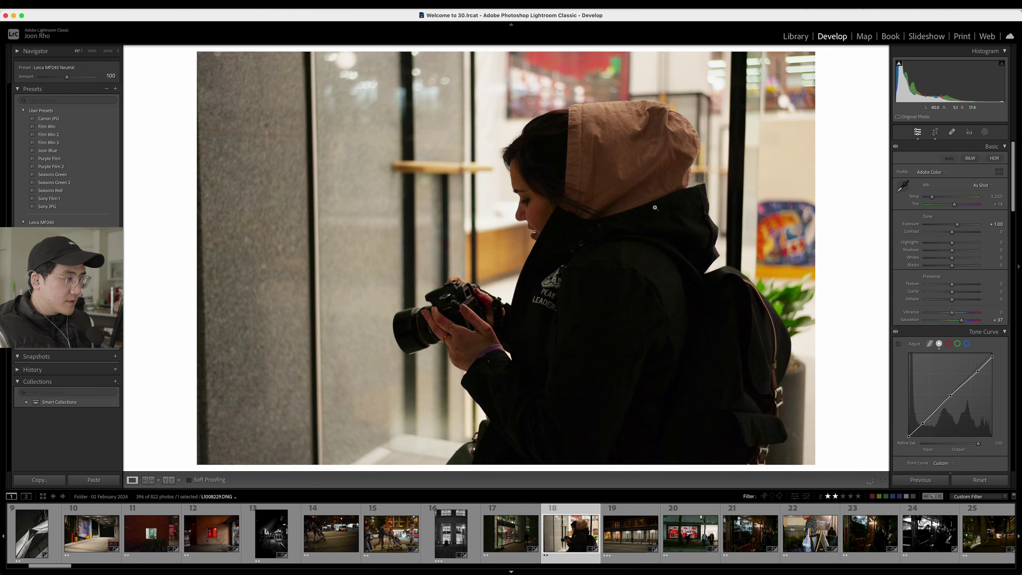
key(Right)
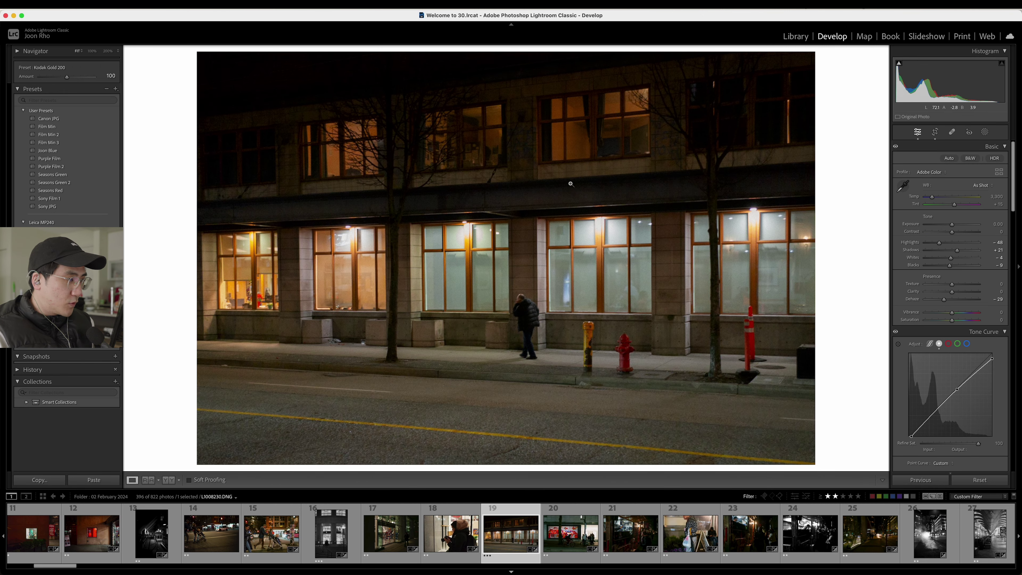
- Check photo 19 at 100% and rate it three stars
click(520, 342)
click(520, 342)
key(Left)
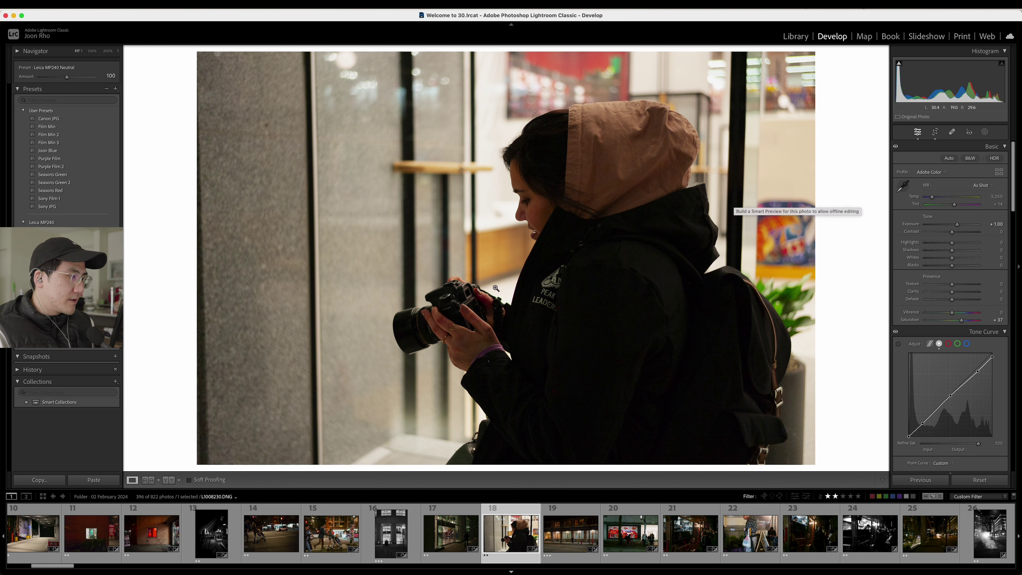
key(Right)
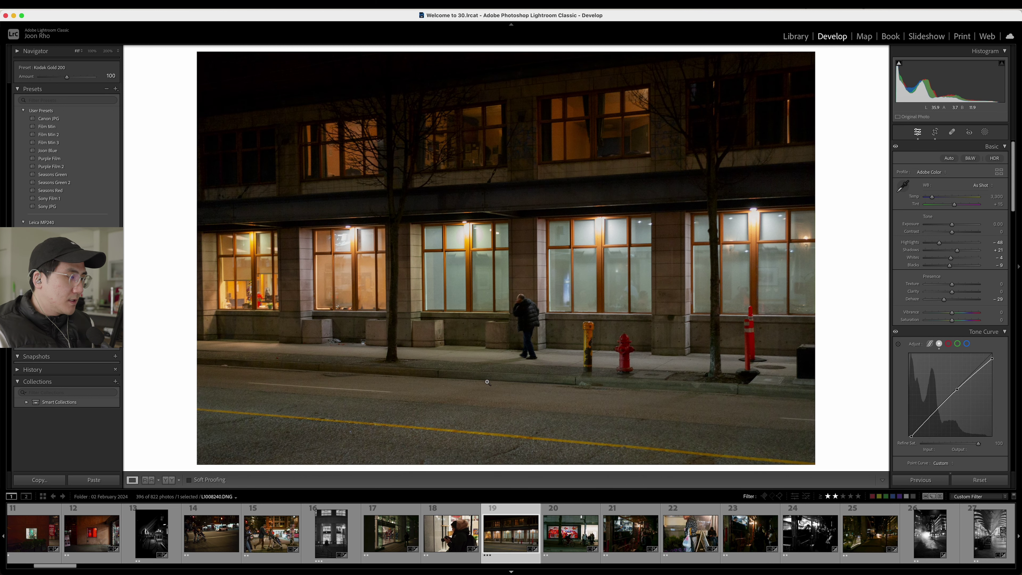
key(3)
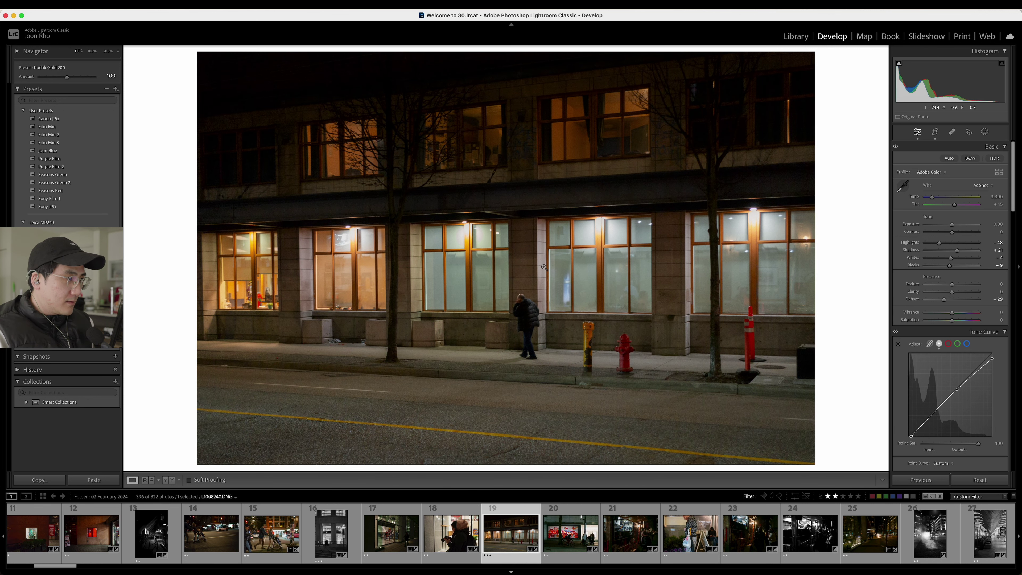
- Inspect photo 20 at 100%, then step ahead through photos 23, 26 and 27
key(Right)
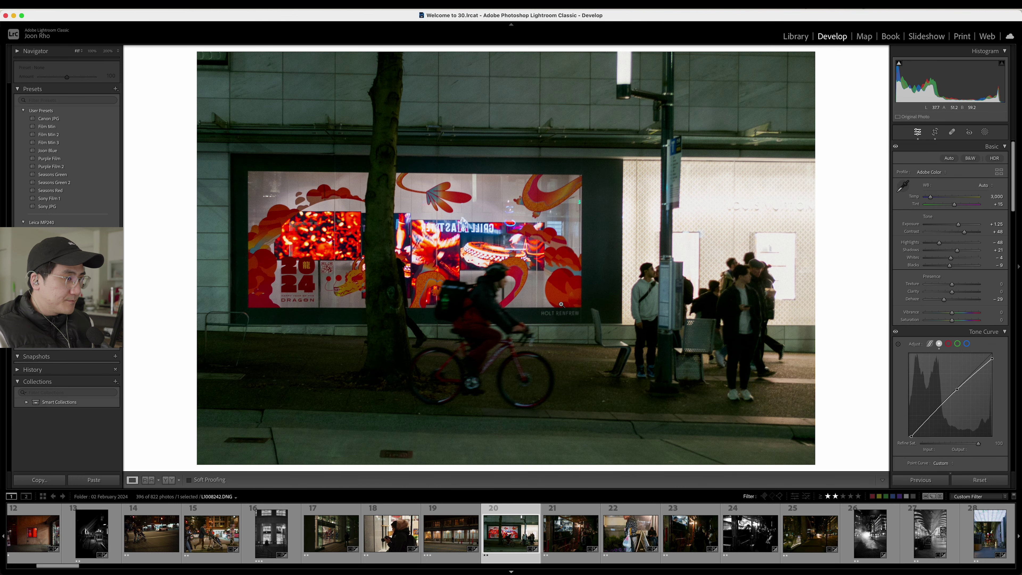
click(721, 284)
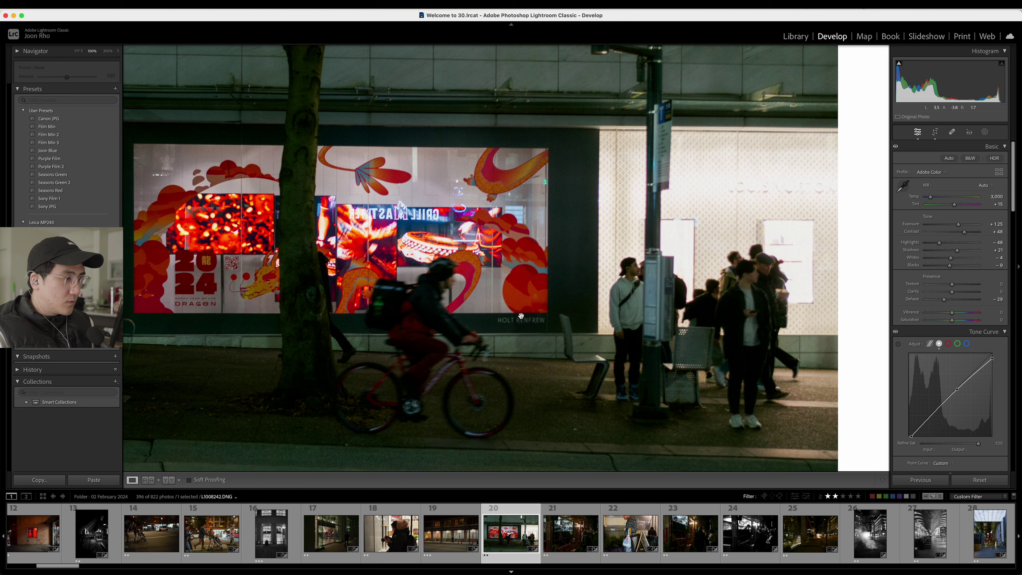
drag(519, 316, 616, 282)
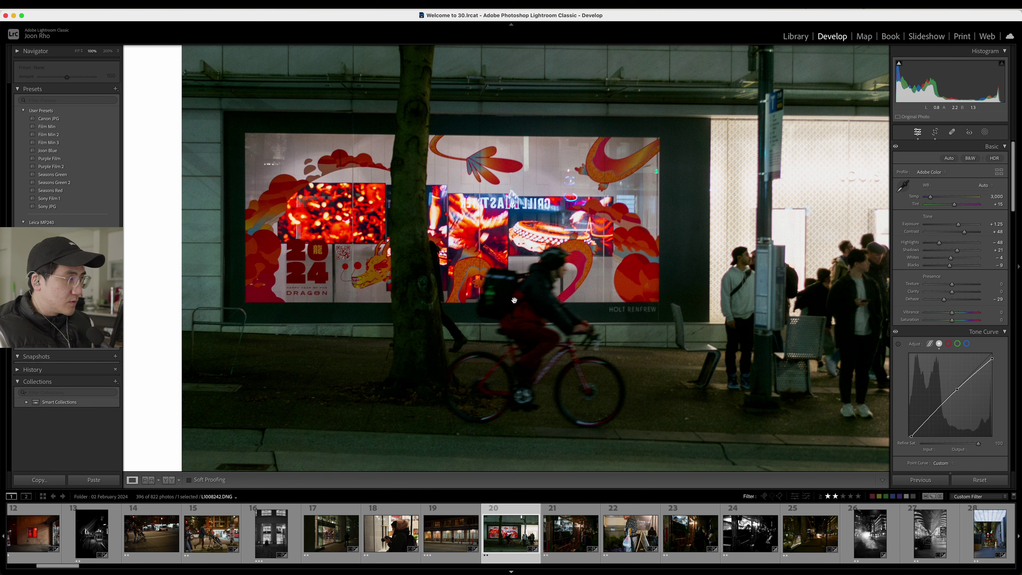
click(479, 247)
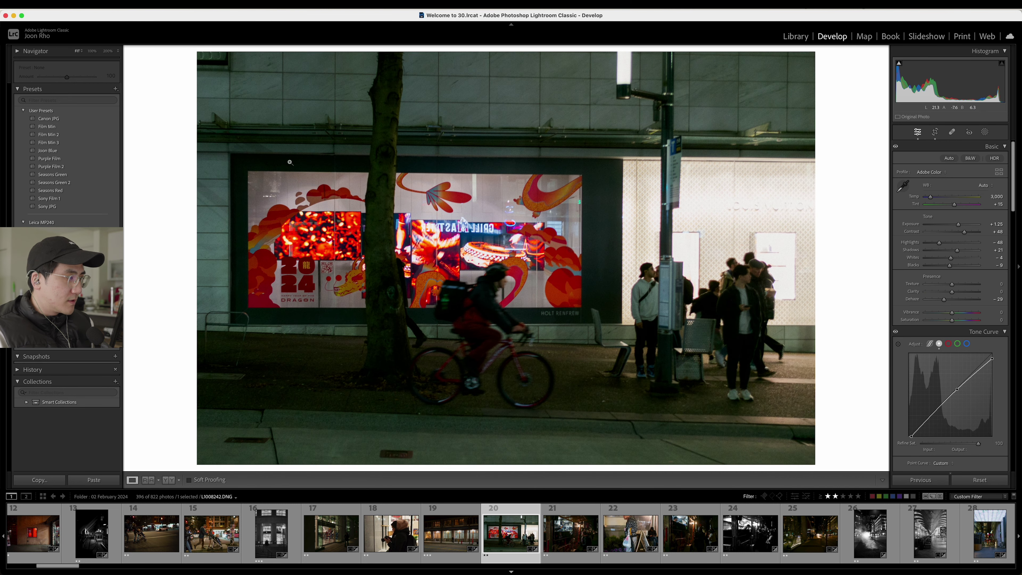
key(Right)
key(Right)
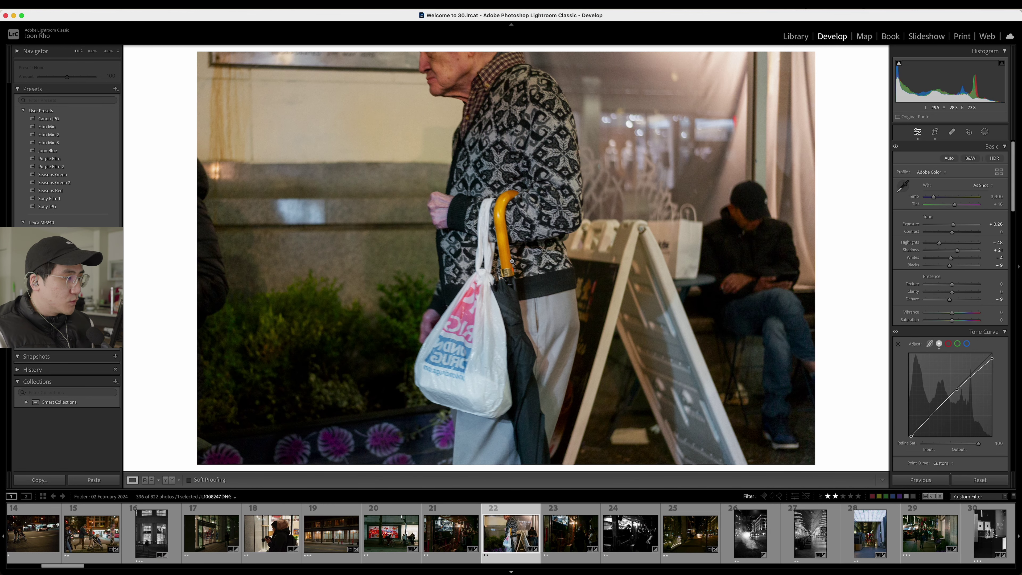
key(Right)
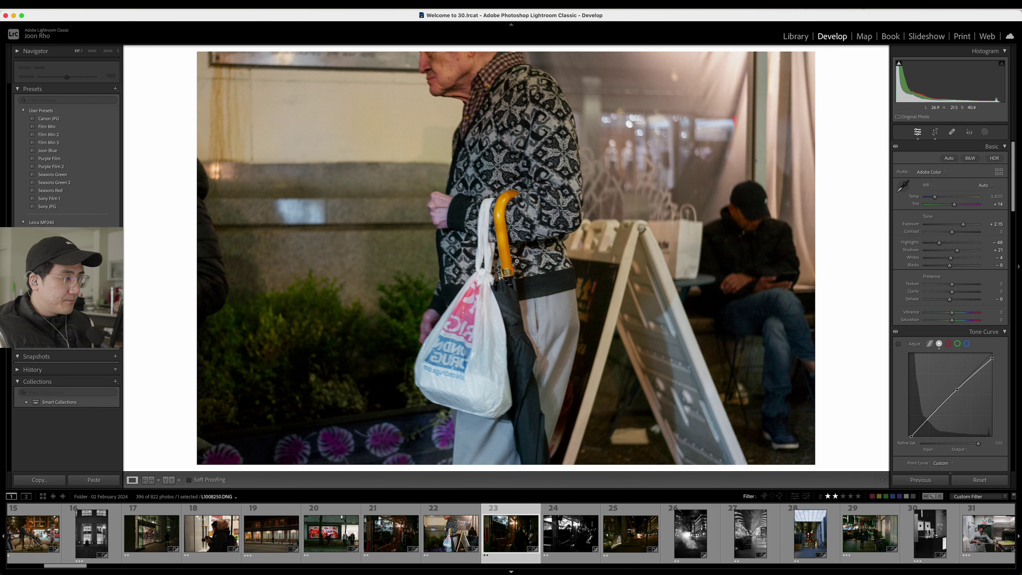
key(Right)
key(Right)
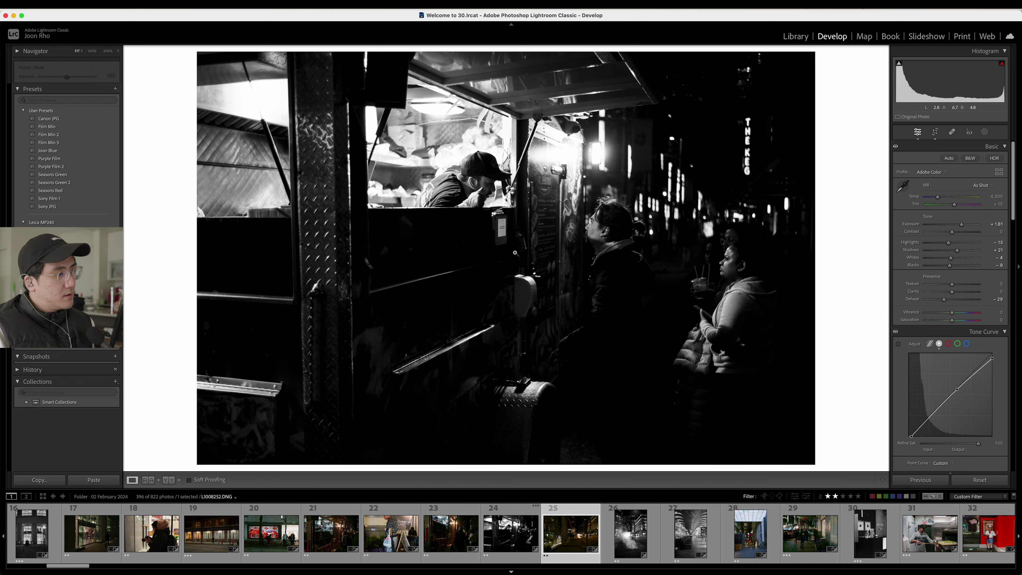
key(Right)
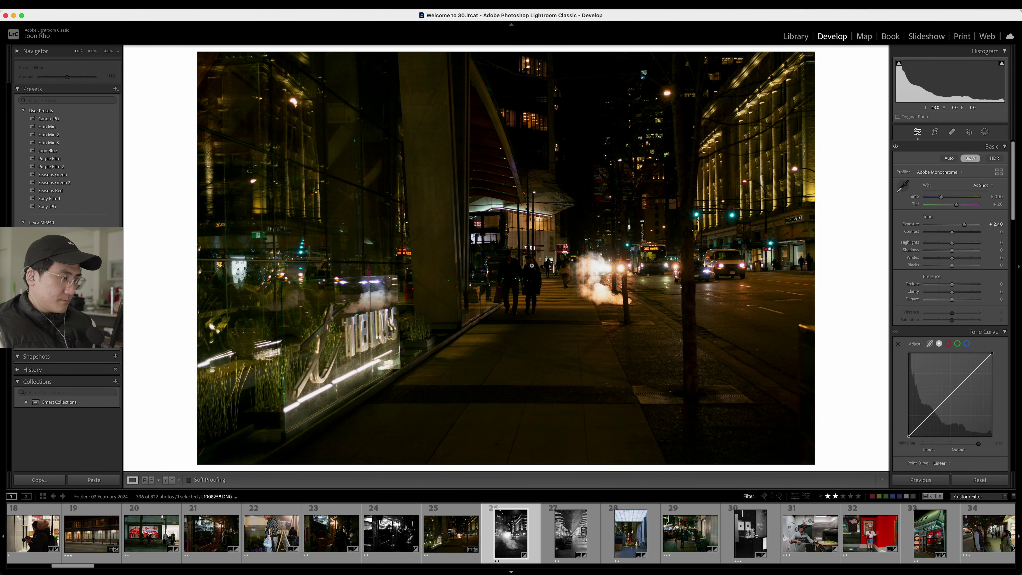
key(Right)
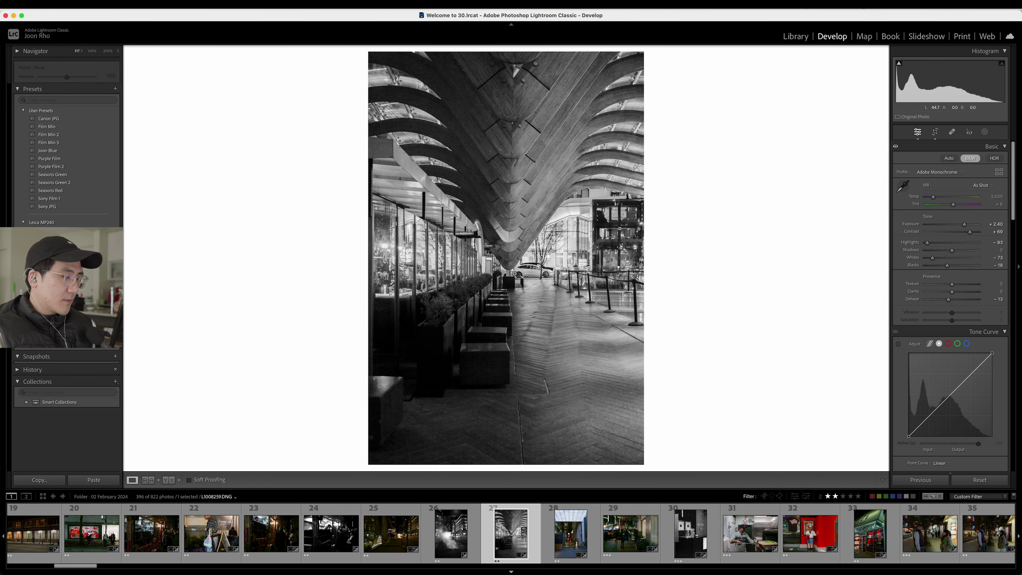
key(Right)
key(Right)
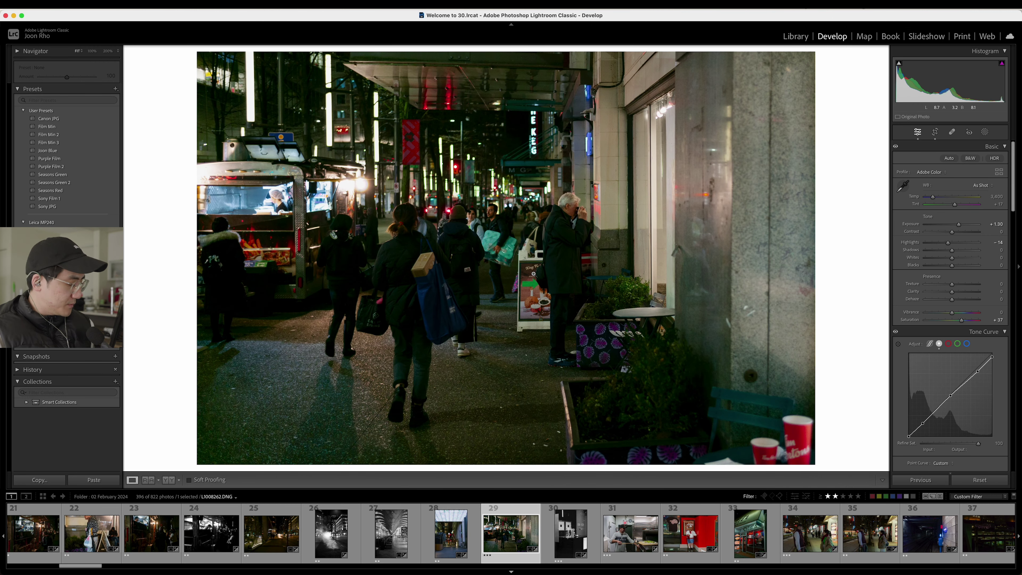
- Rate photo 29 three stars and inspect its detail at 100%
key(3)
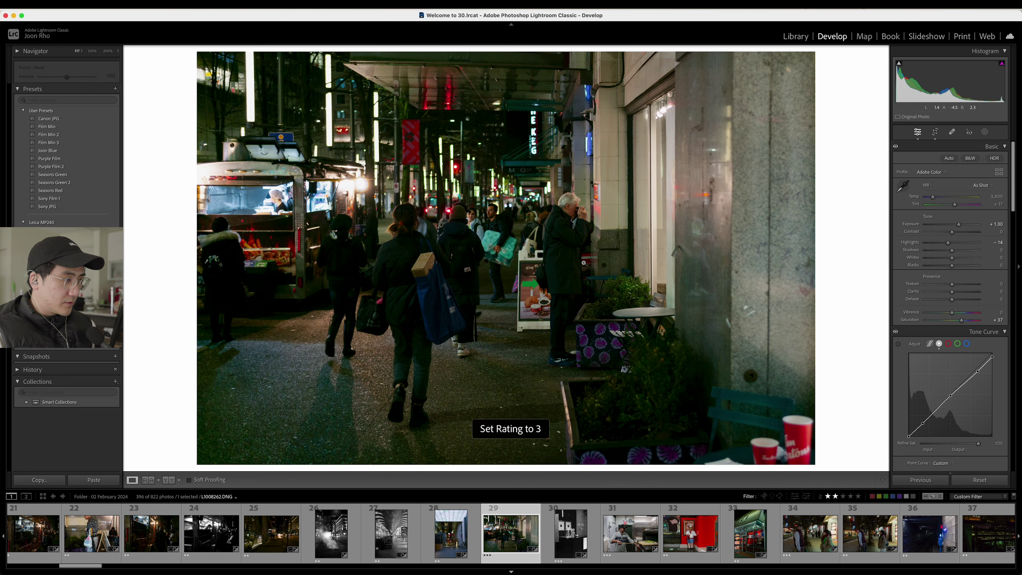
click(578, 239)
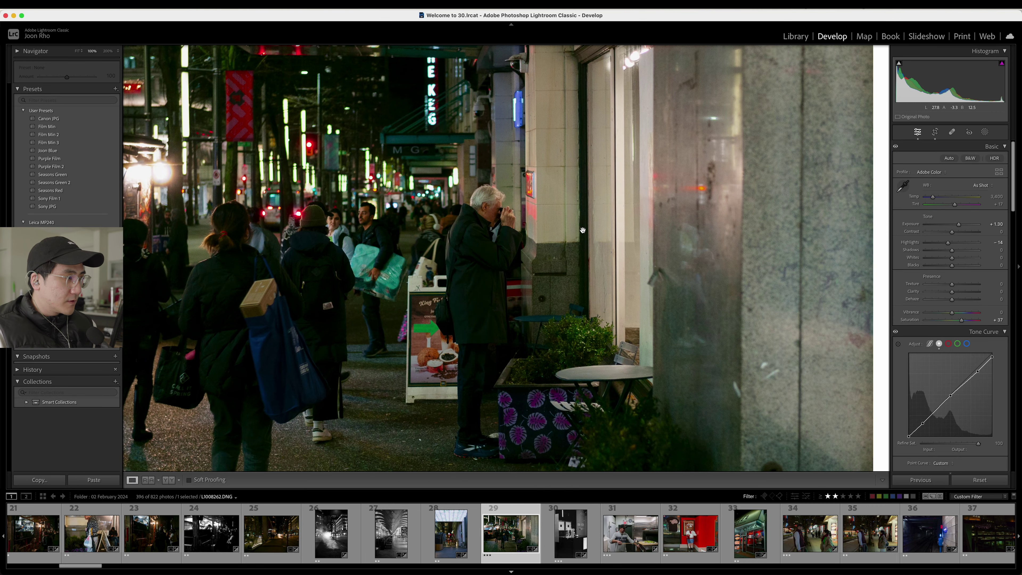
click(473, 340)
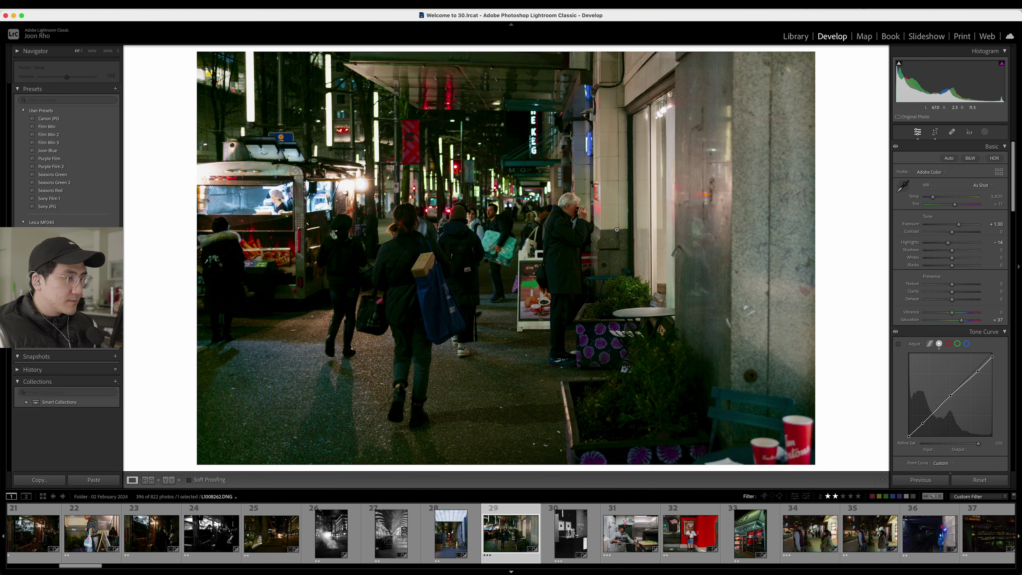
click(679, 230)
drag(684, 214, 648, 189)
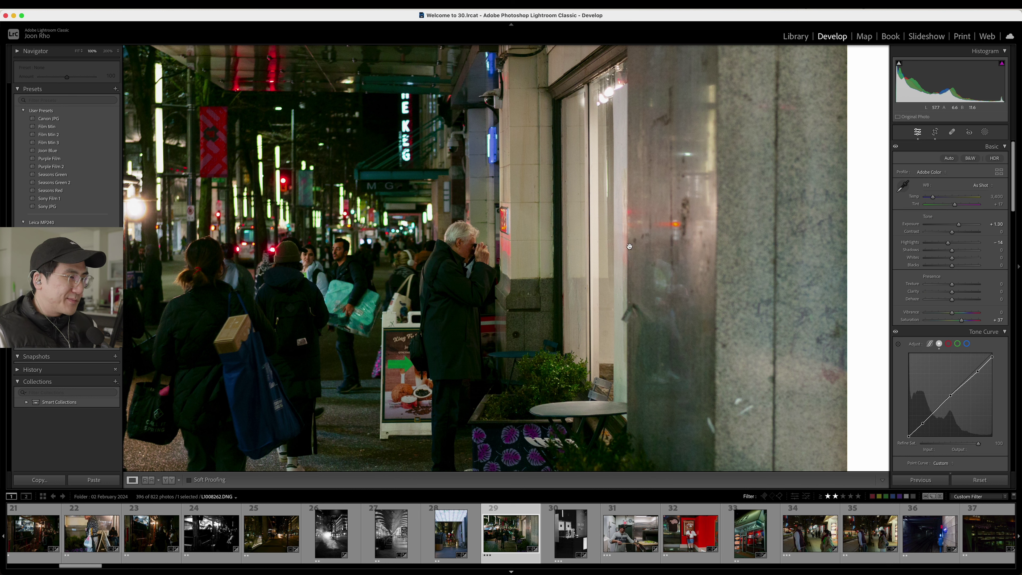
click(672, 128)
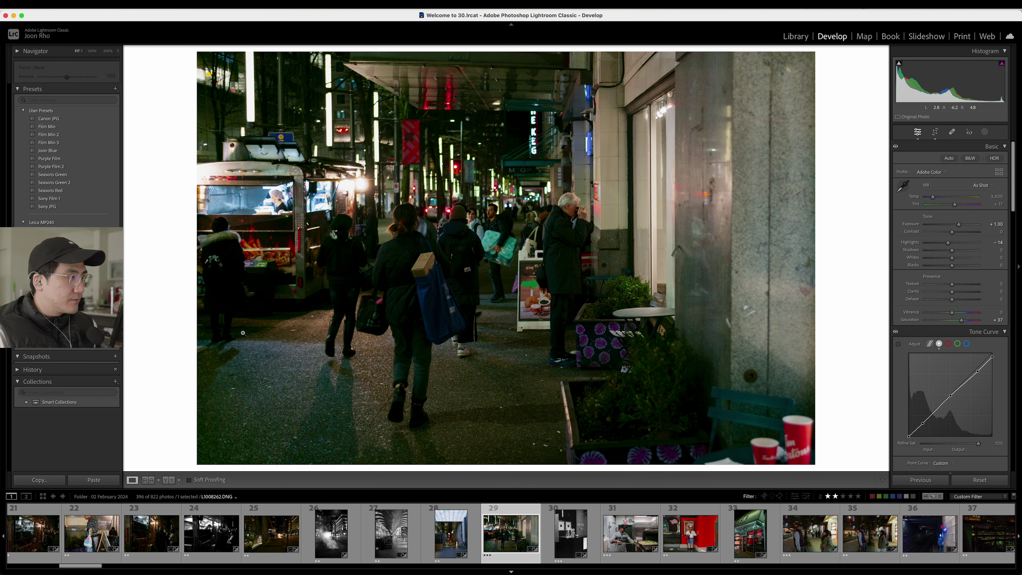
- Zoom-check photo 30, then review the pizza maker photo and move to photo 32
key(Right)
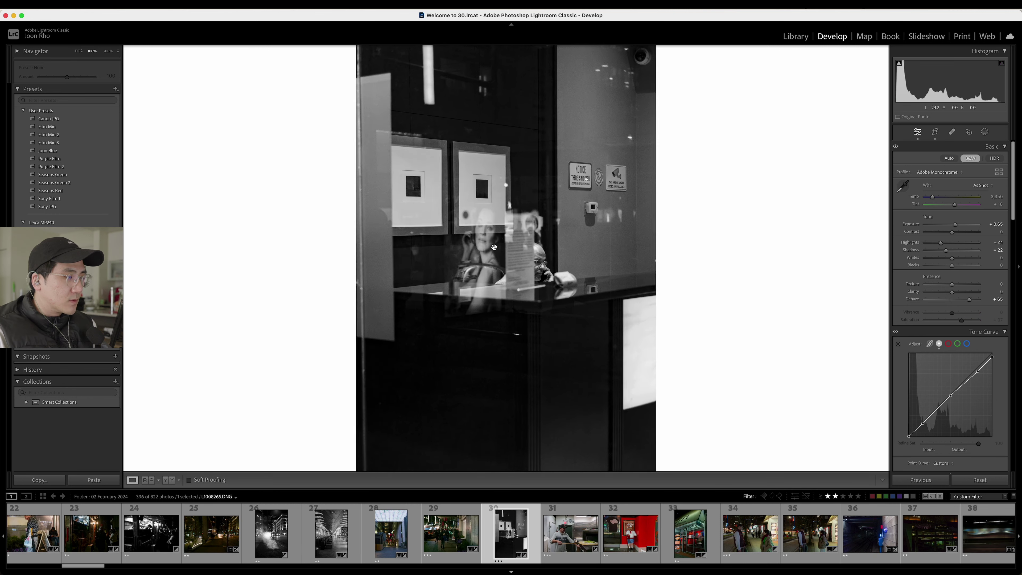
click(483, 224)
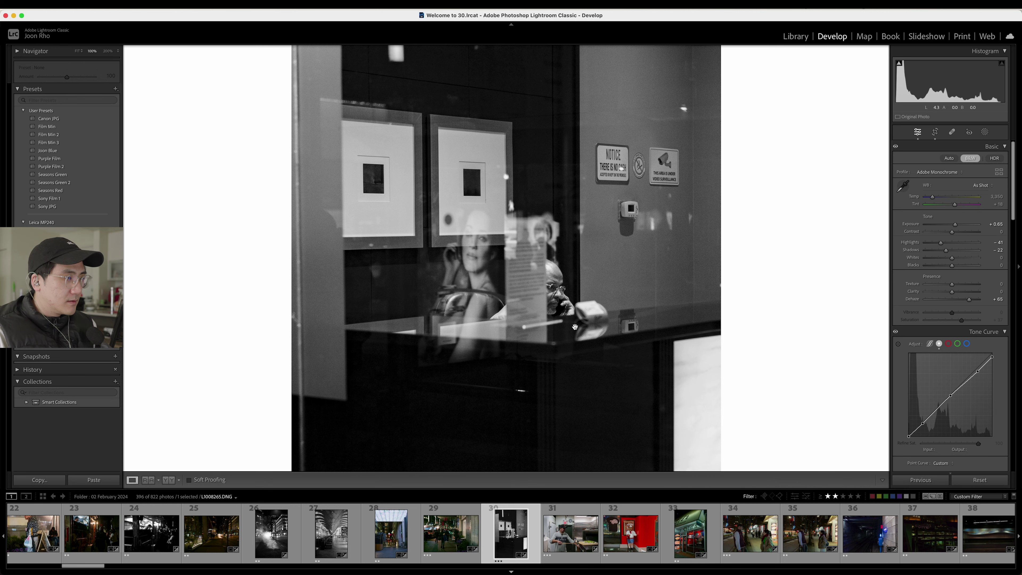
click(469, 229)
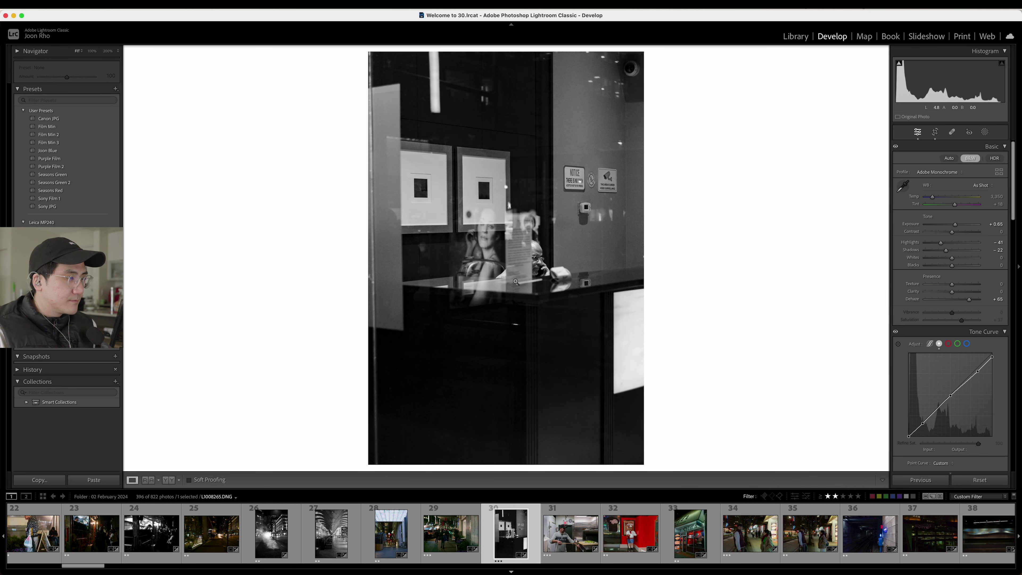
key(Right)
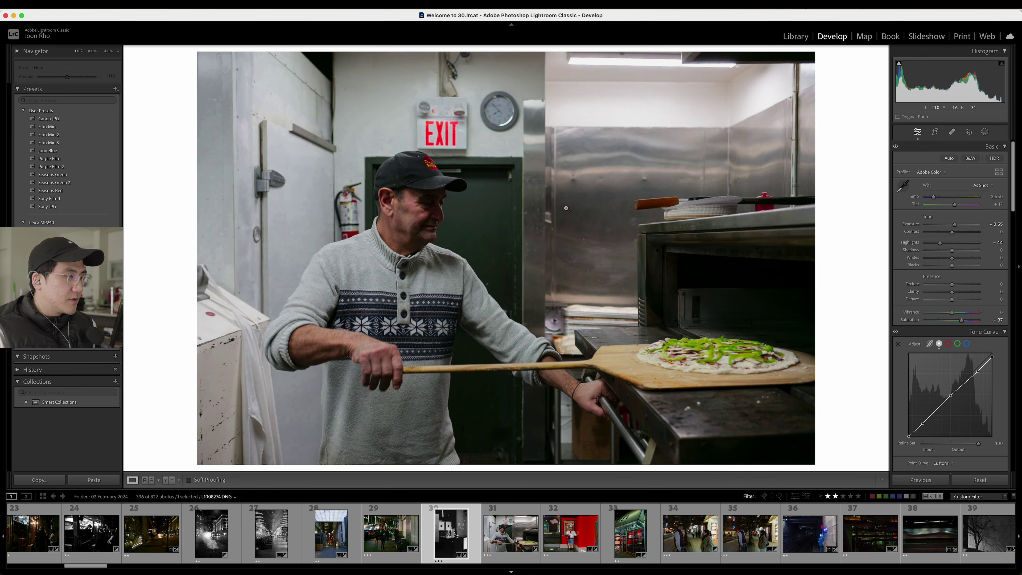
key(Left)
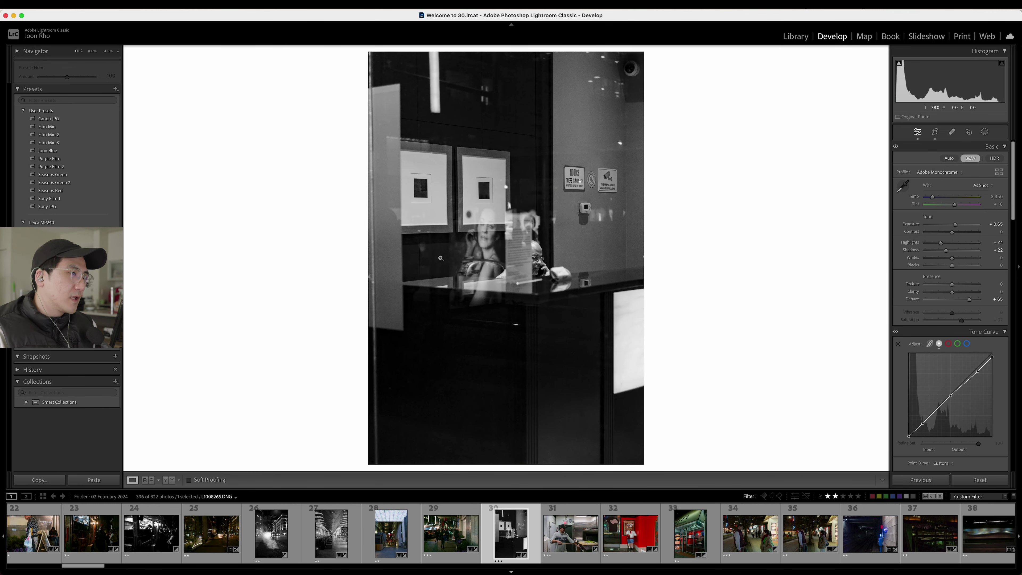
key(Right)
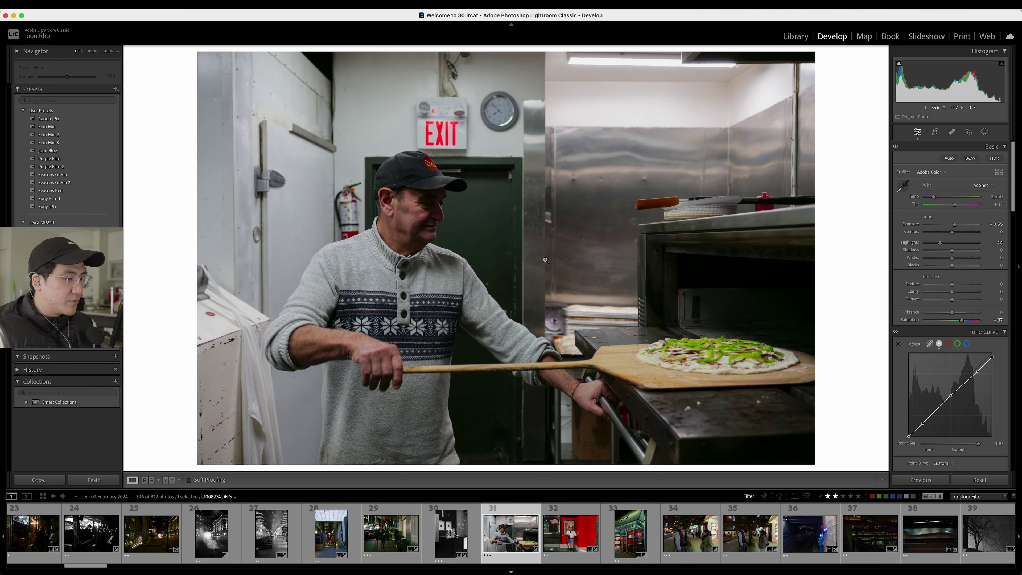
key(Right)
key(Right)
key(Right)
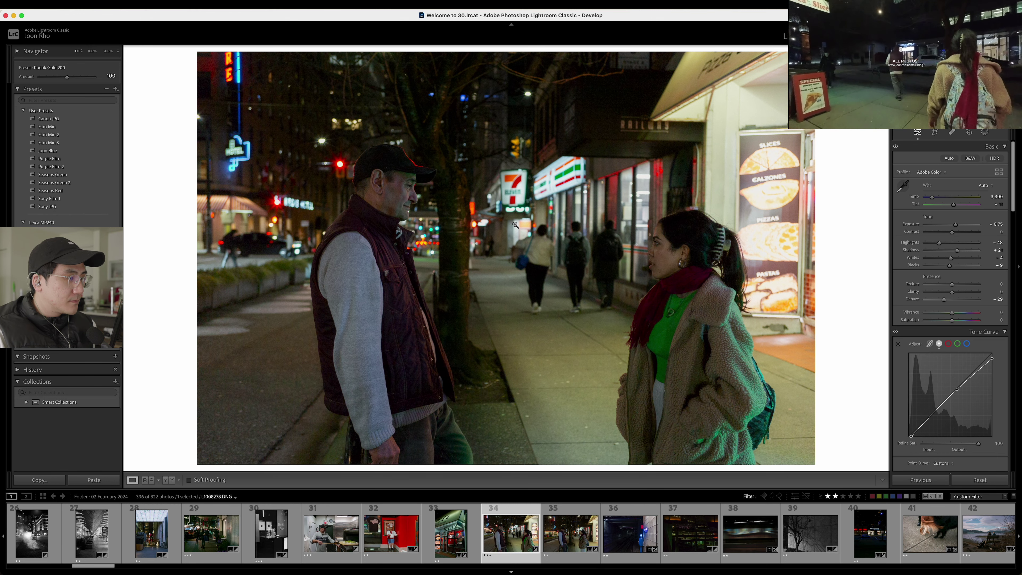
- Step through photos 35–36 and the shoreline shots, zoom-checking the vertical mudflat, ending on photo 45
key(Right)
key(Right)
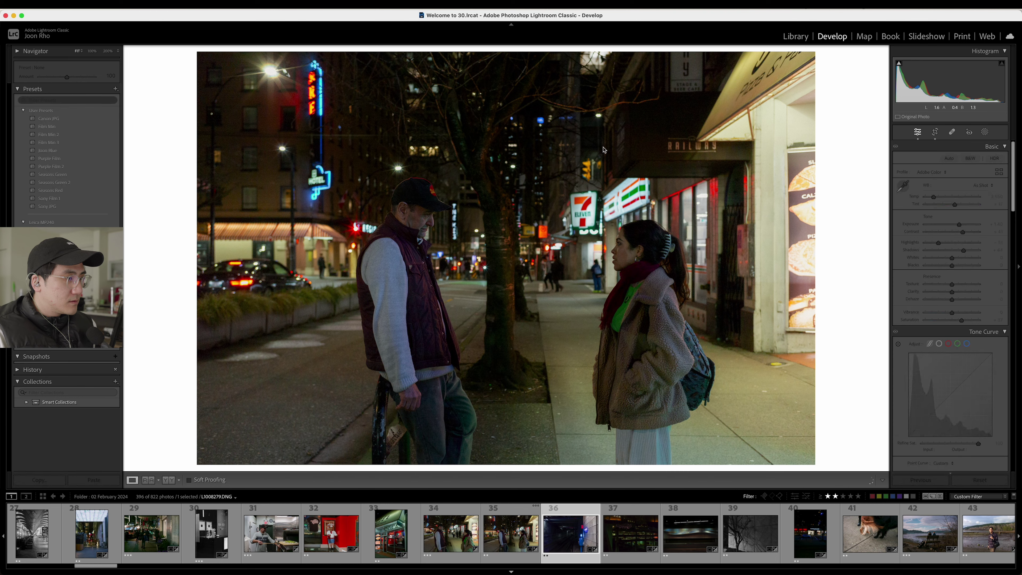
key(Right)
key(Right)
key(Right)
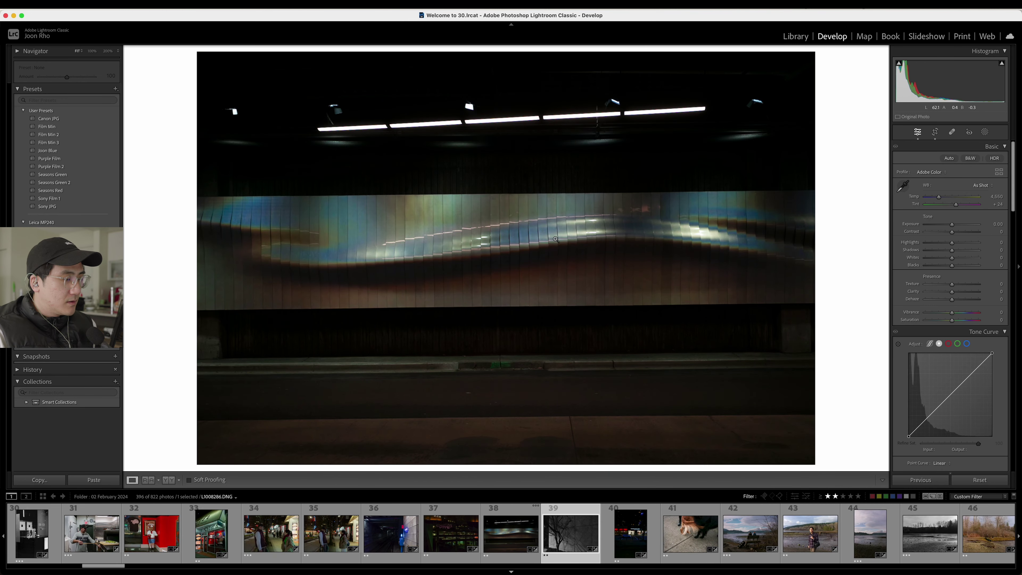
key(Right)
key(Right)
key(Right)
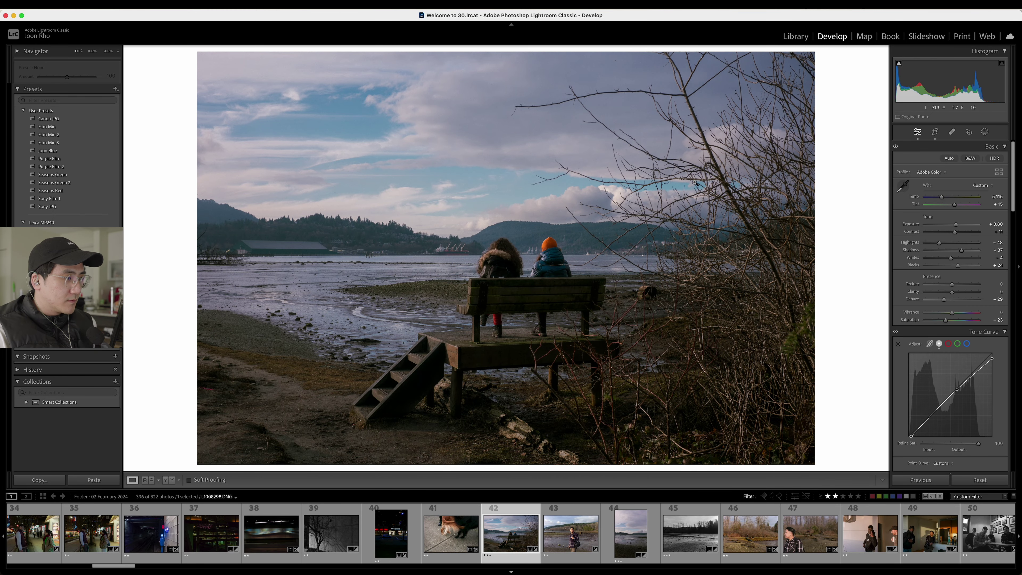
key(Right)
key(Right)
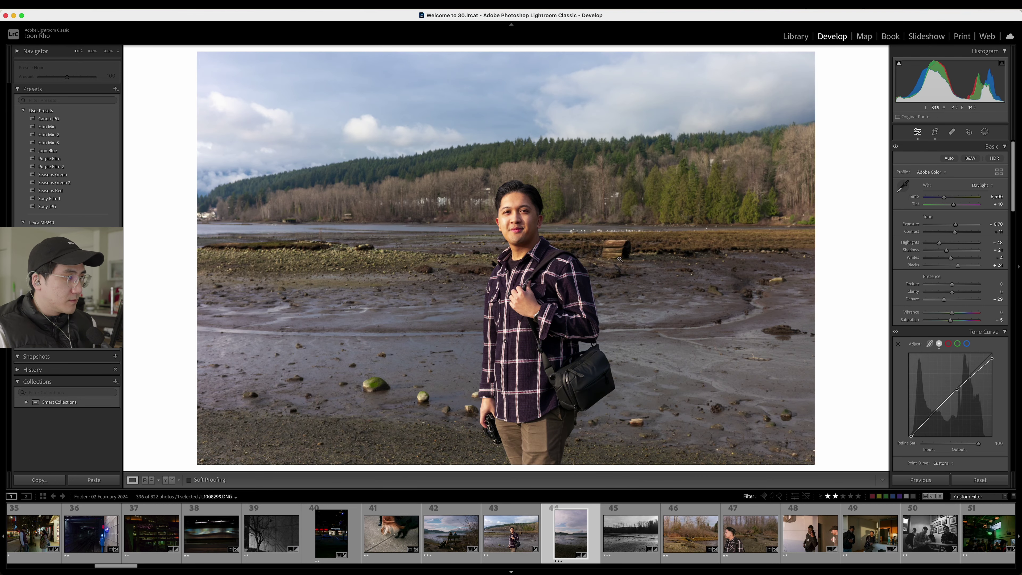
key(Right)
key(Right)
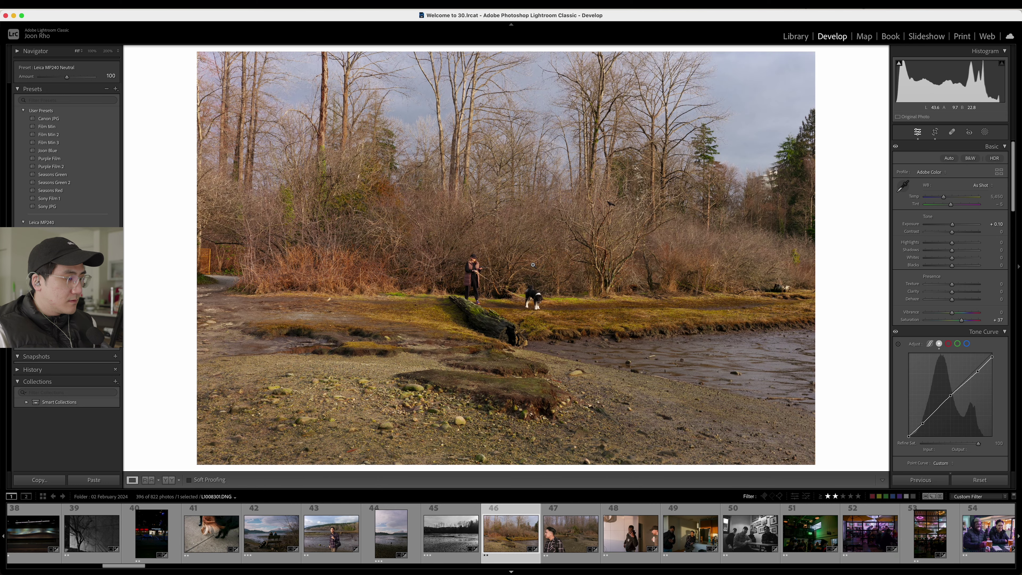
key(Left)
key(Left)
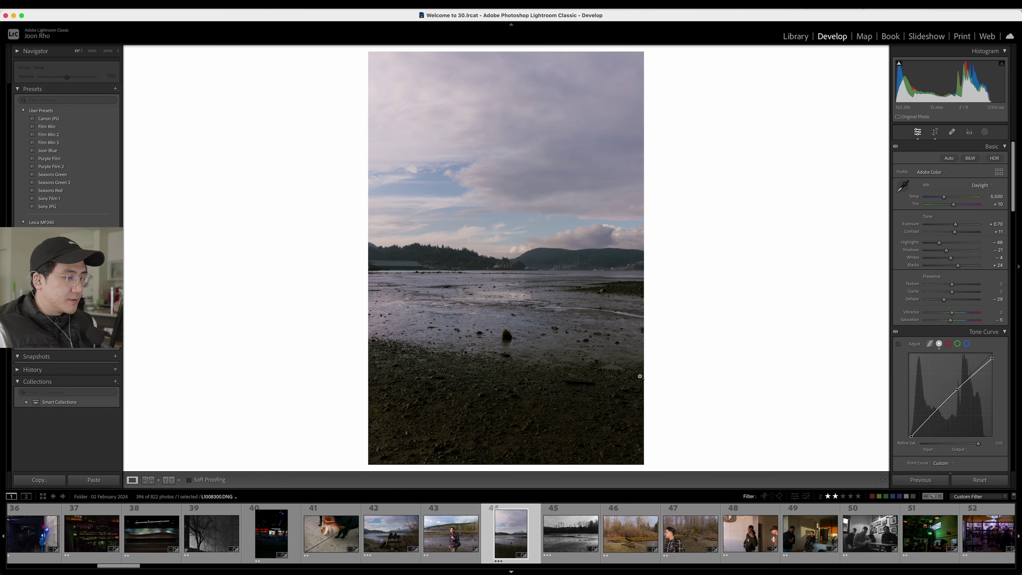
click(506, 342)
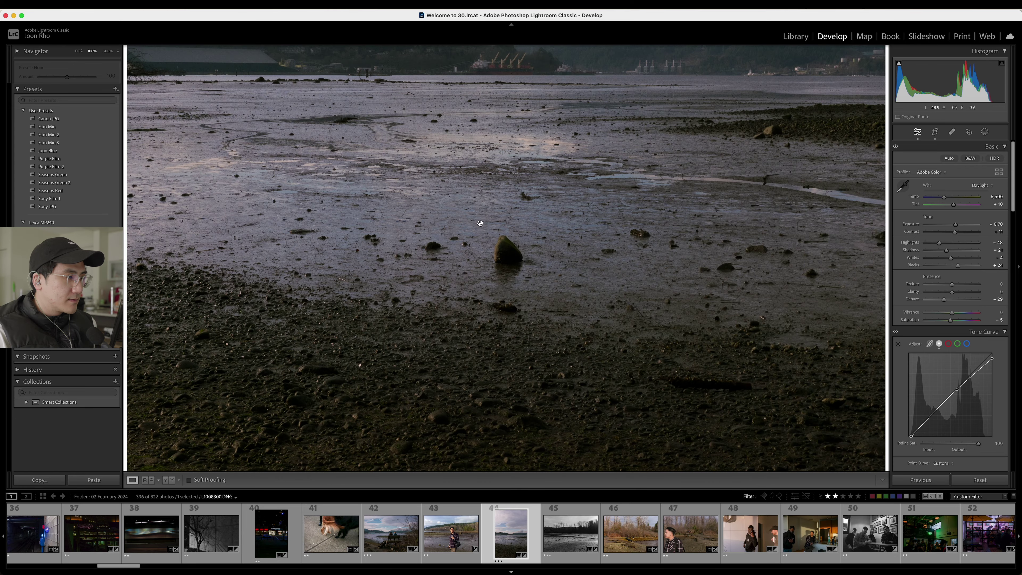
click(514, 210)
key(Right)
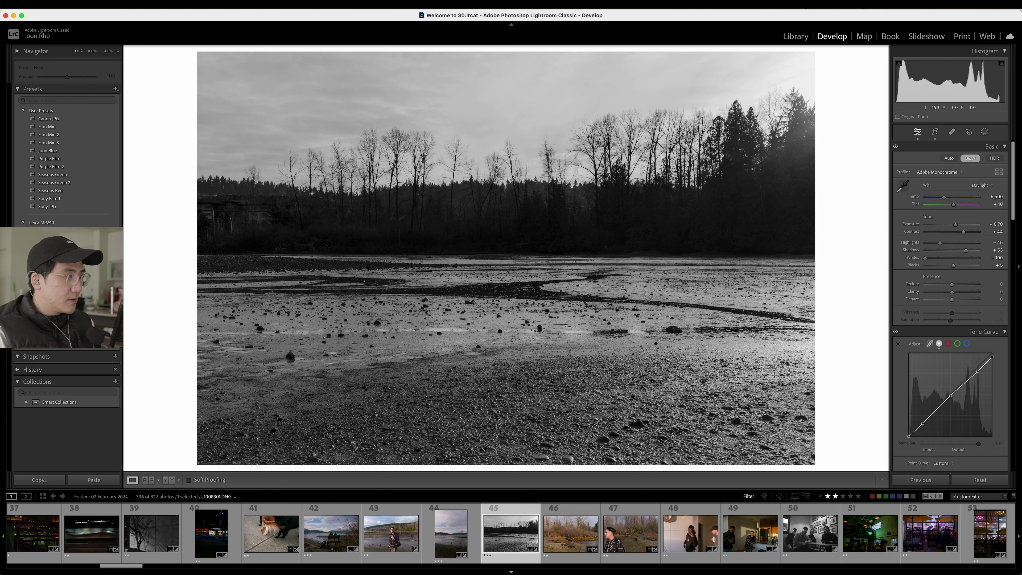
- Level the mudflat photo's horizon with Crop & Straighten, setting the angle to −1.38
key(r)
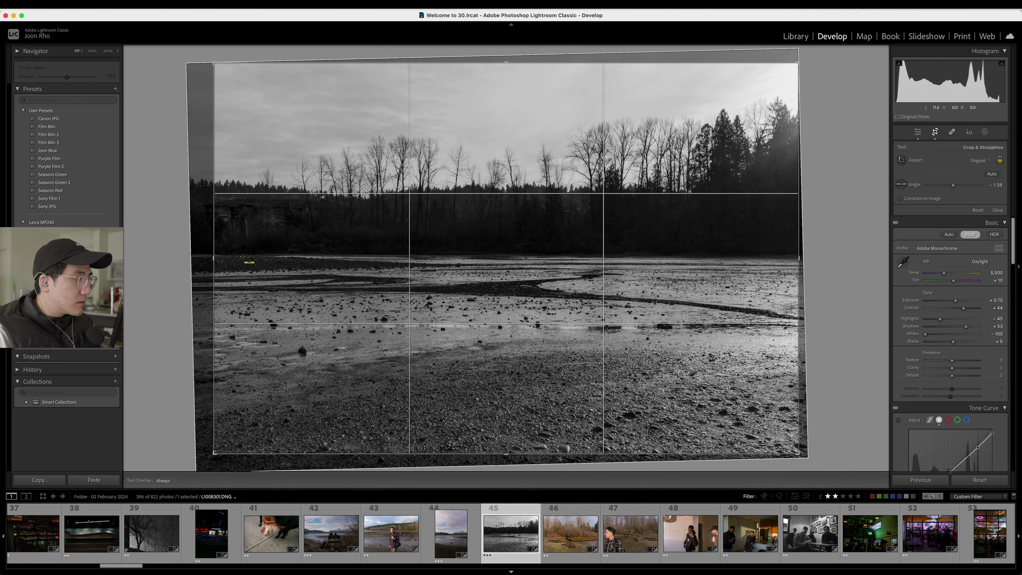
drag(226, 255, 792, 277)
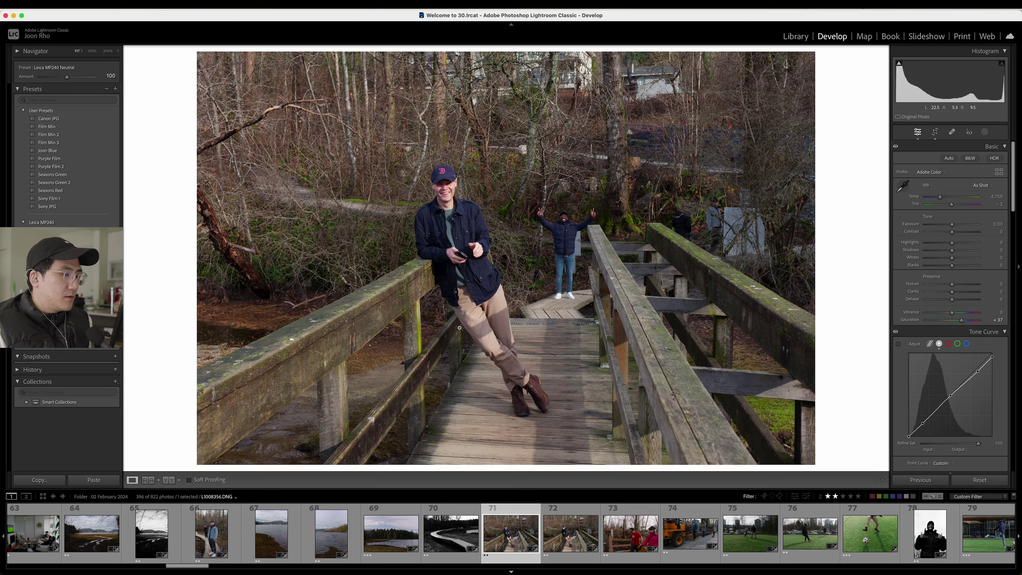
- Step through the soccer photos, zoom-check the boots-and-ball shot, then jump to photo 96
key(Right)
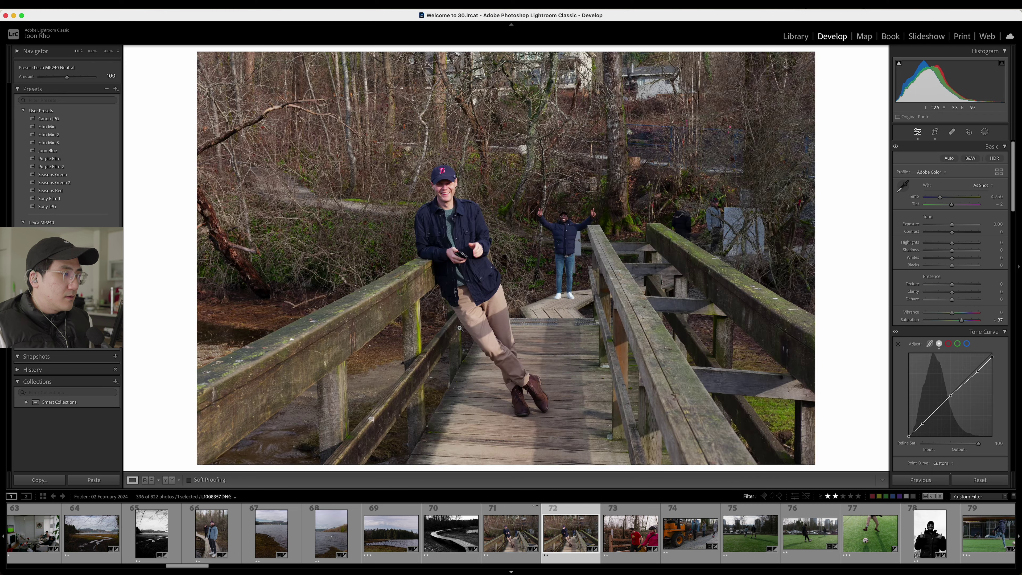
key(Right)
key(Right)
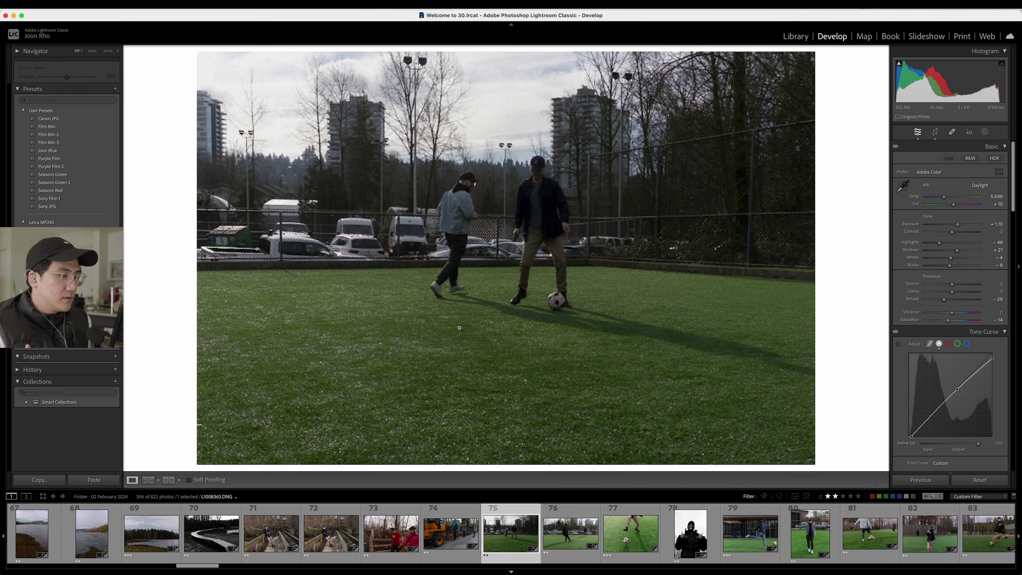
key(Right)
key(Right)
key(Right)
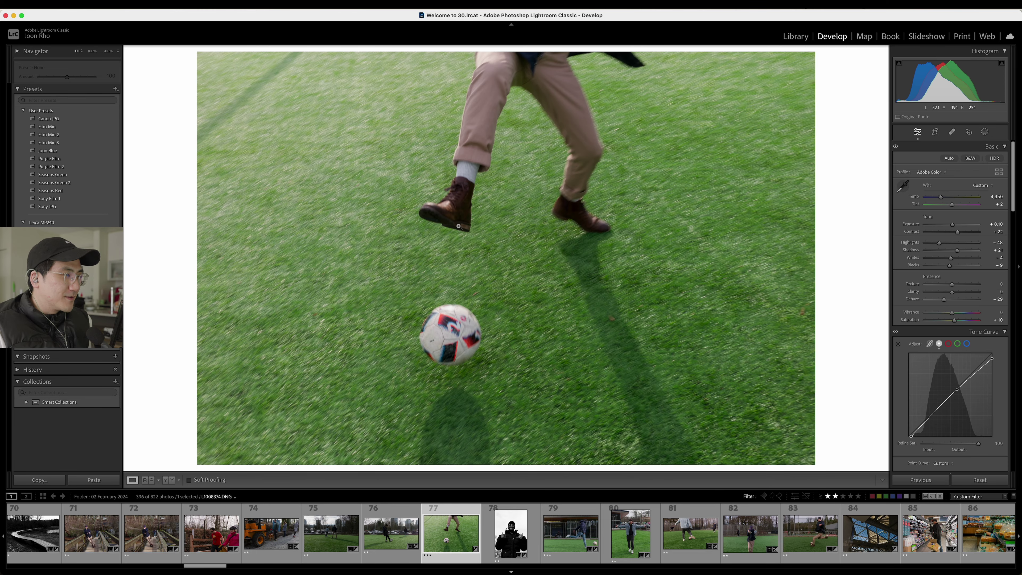
click(459, 226)
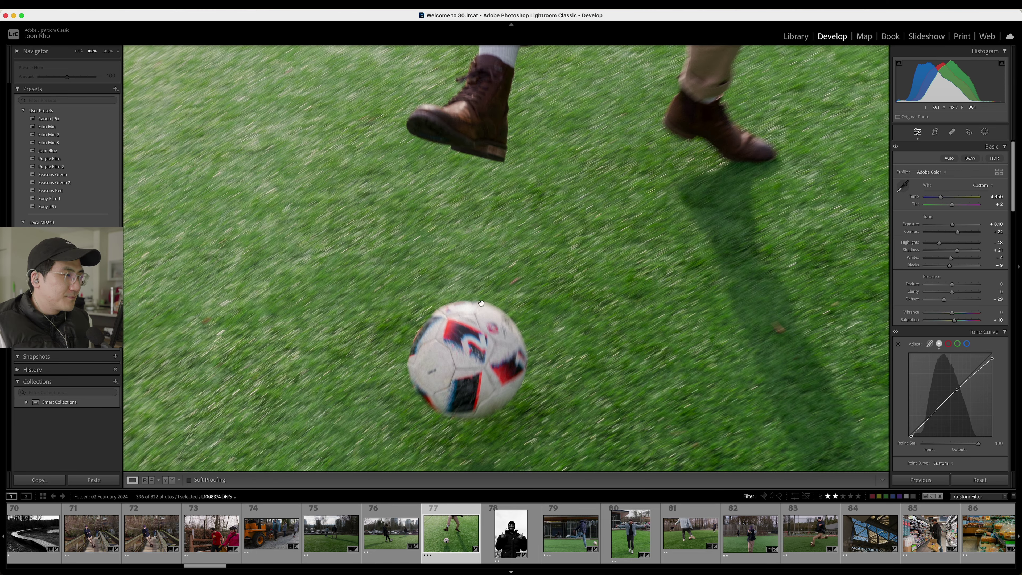
click(497, 278)
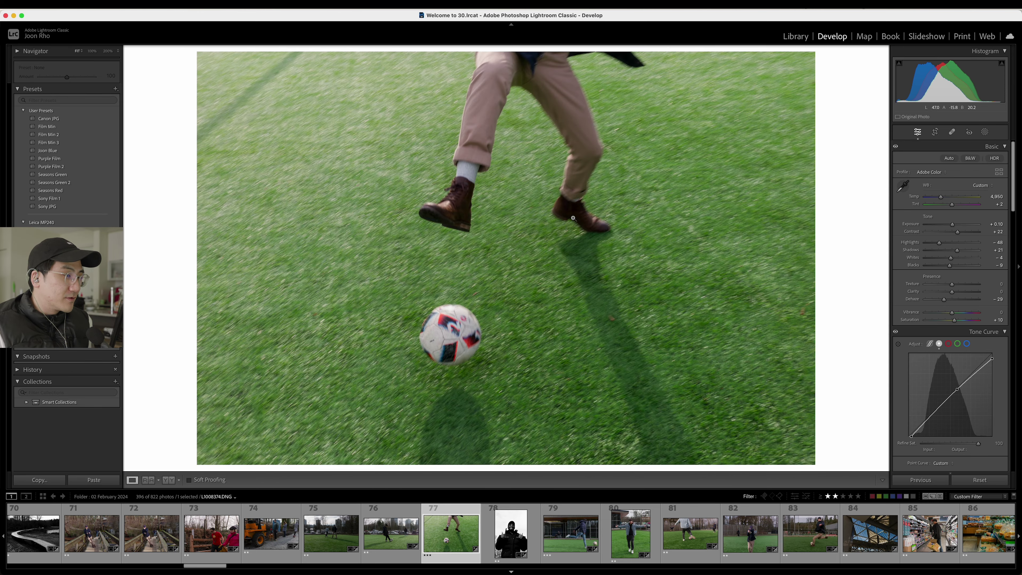
click(488, 516)
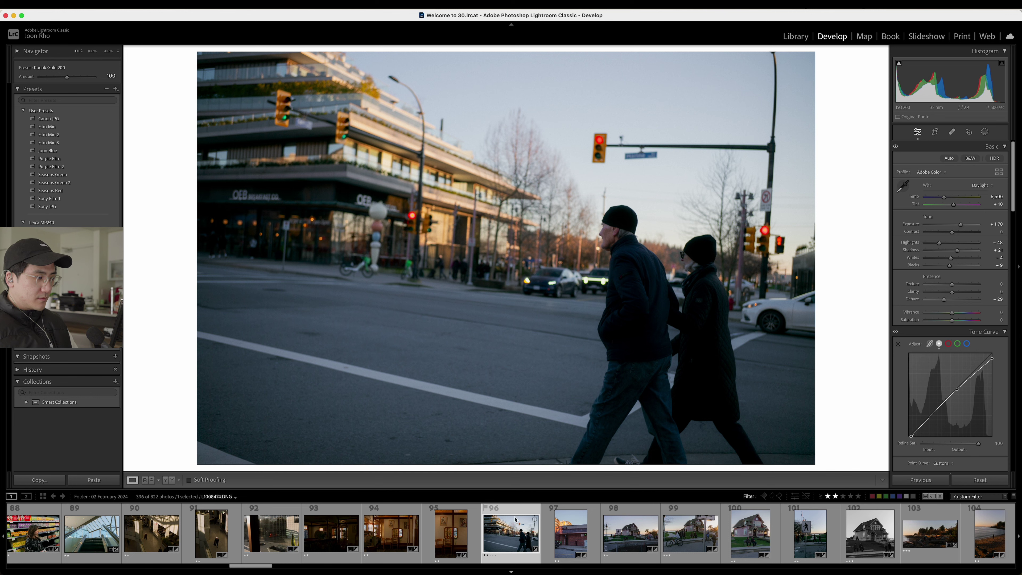
- Step through the bench, house and beach photos to the vertical sunset beach shot, zoom-checking its detail
key(Right)
key(Right)
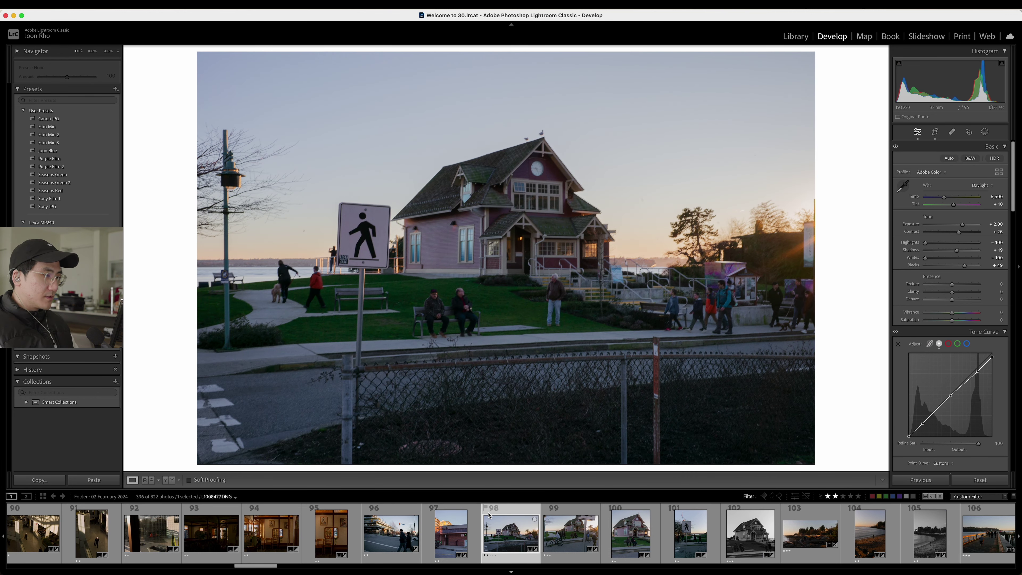
key(Right)
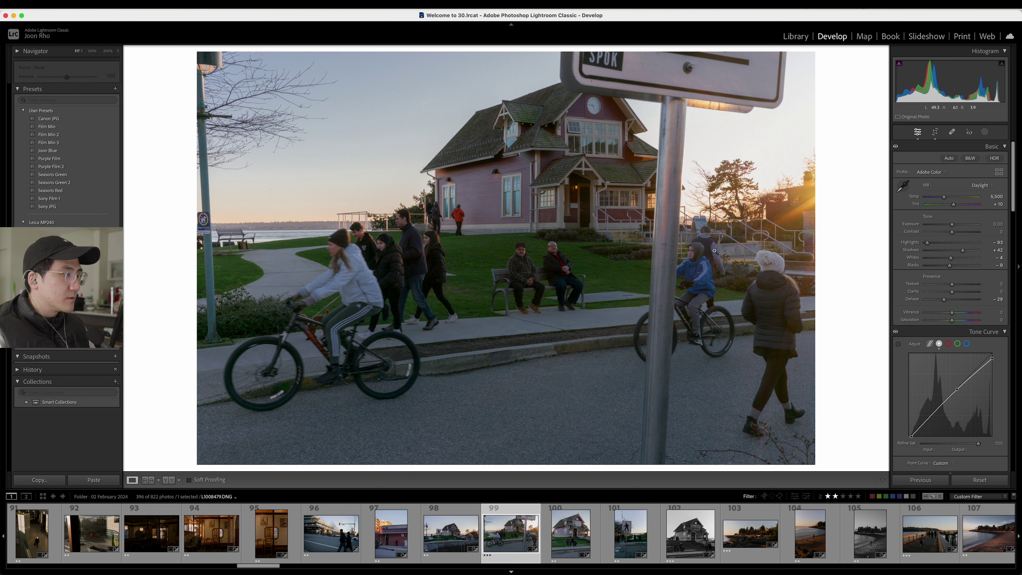
key(Right)
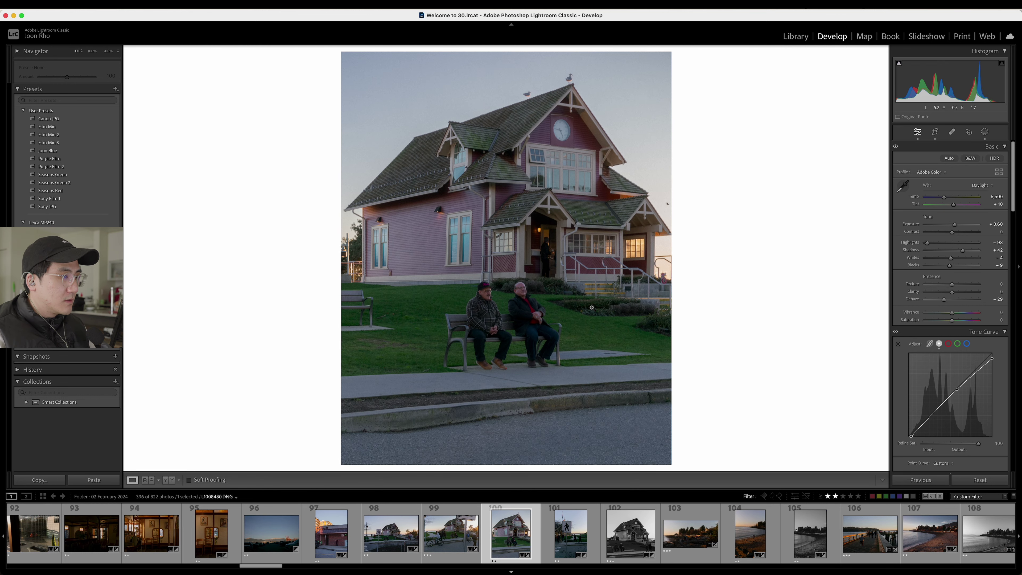
key(Right)
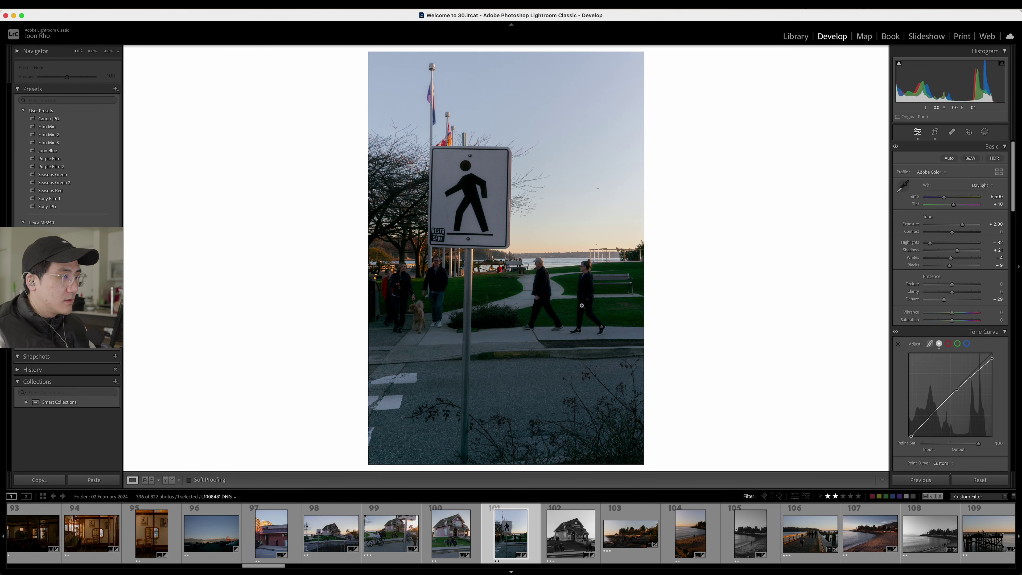
key(Right)
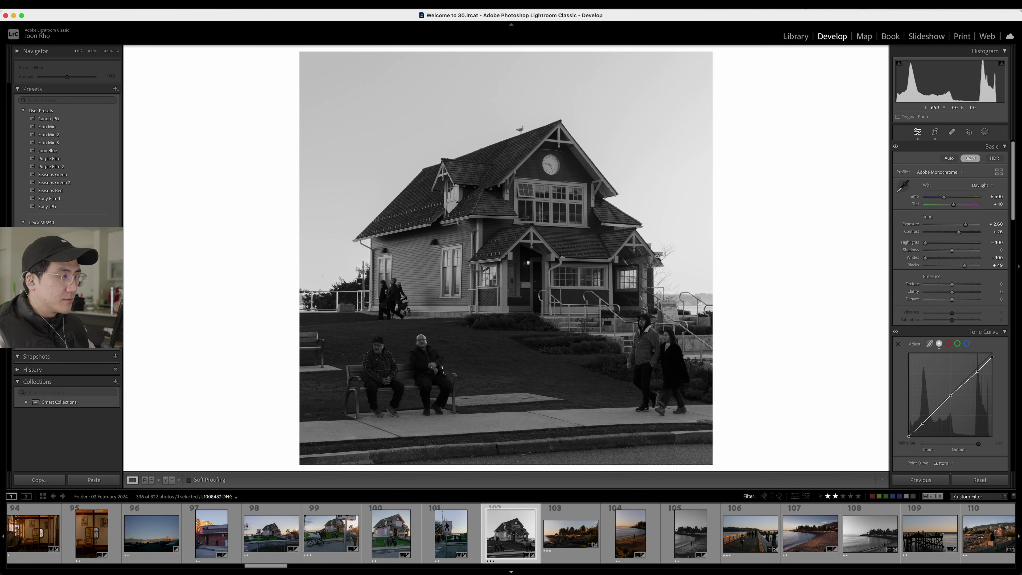
key(Right)
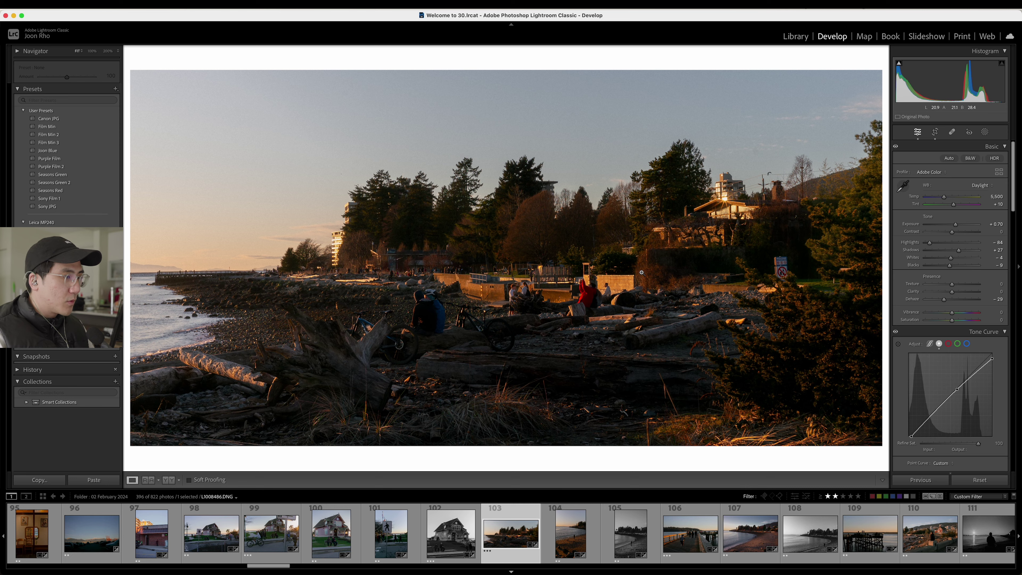
key(Right)
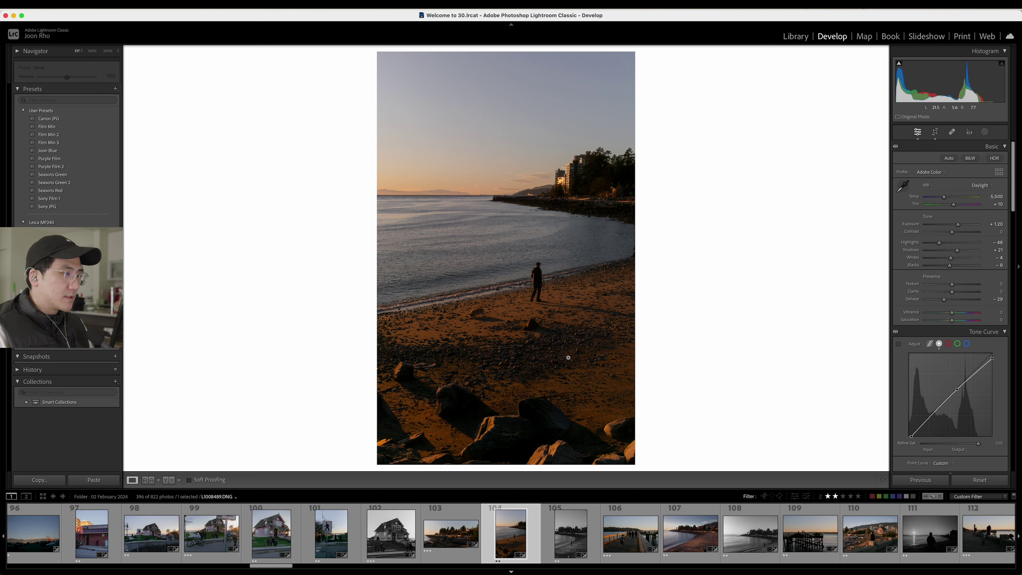
click(574, 327)
click(511, 280)
key(Right)
- Advance from the vertical beach photo through the black-and-white beach, pier sunset and vertical sunset shots
key(Left)
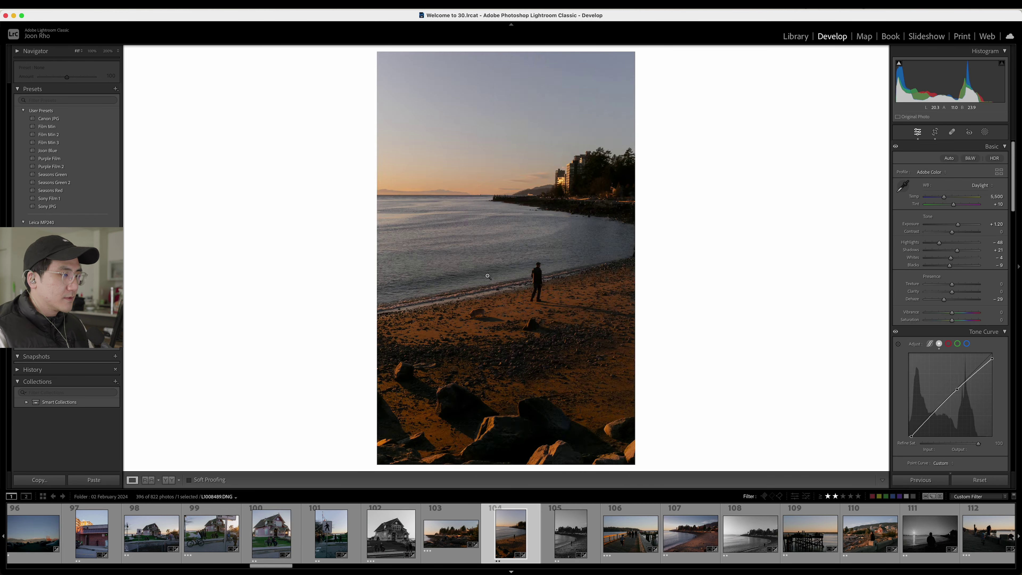
key(Right)
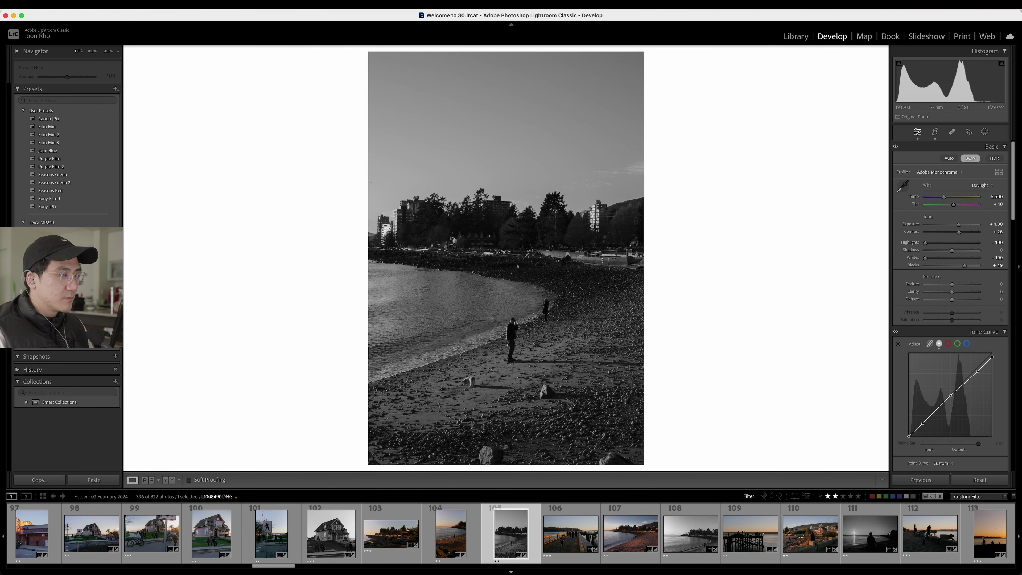
key(Right)
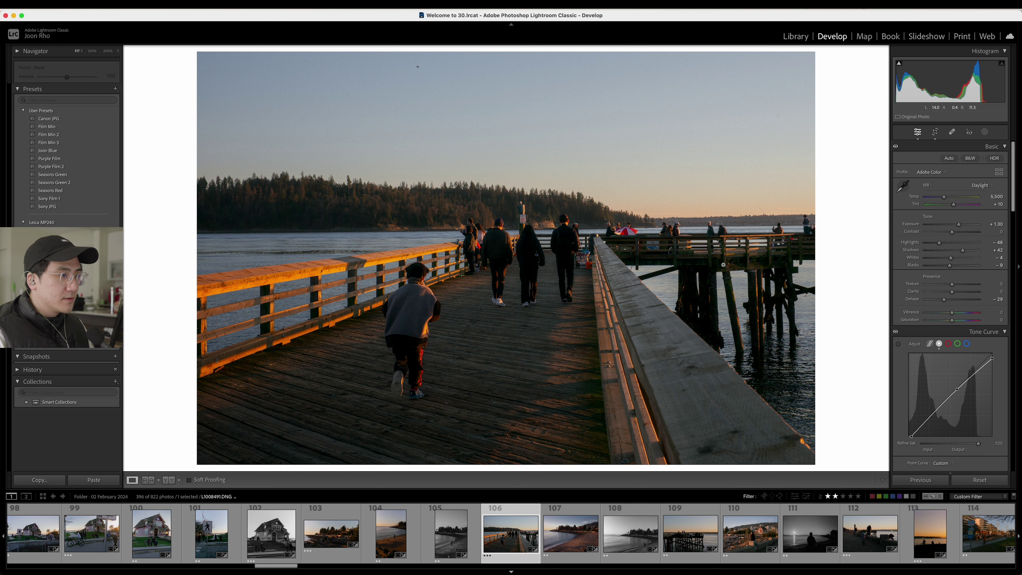
key(Right)
key(Right)
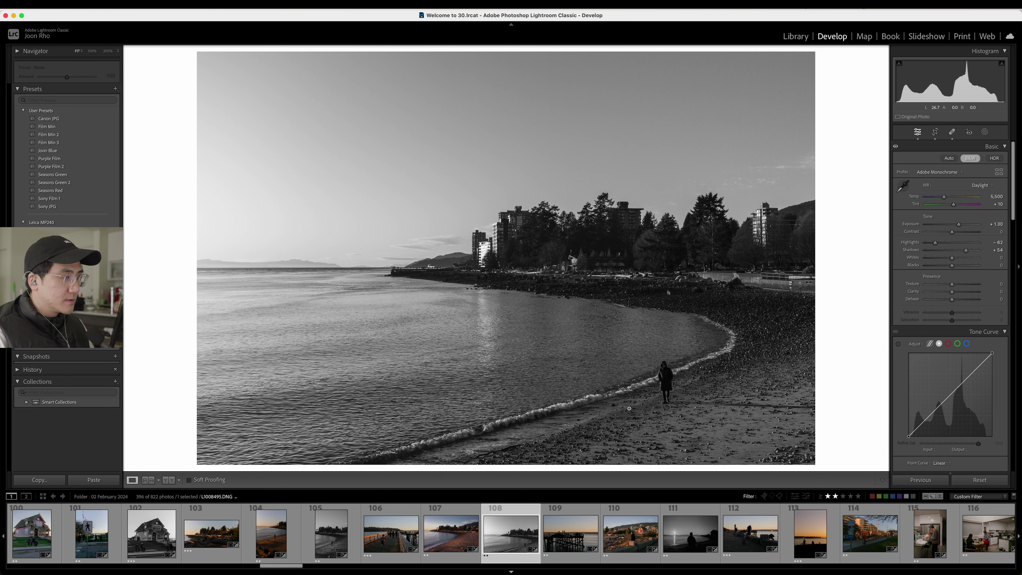
key(Right)
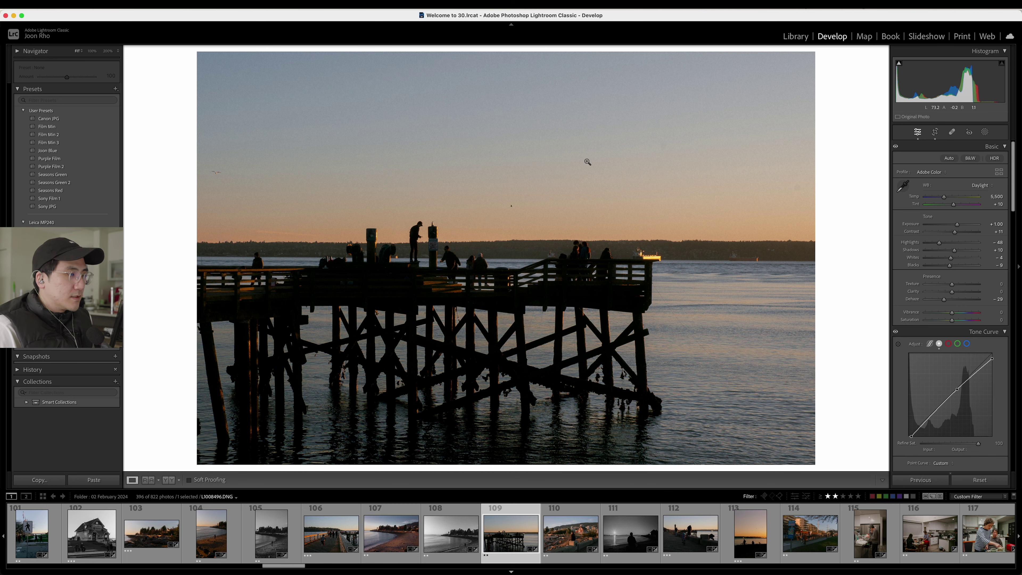
key(Right)
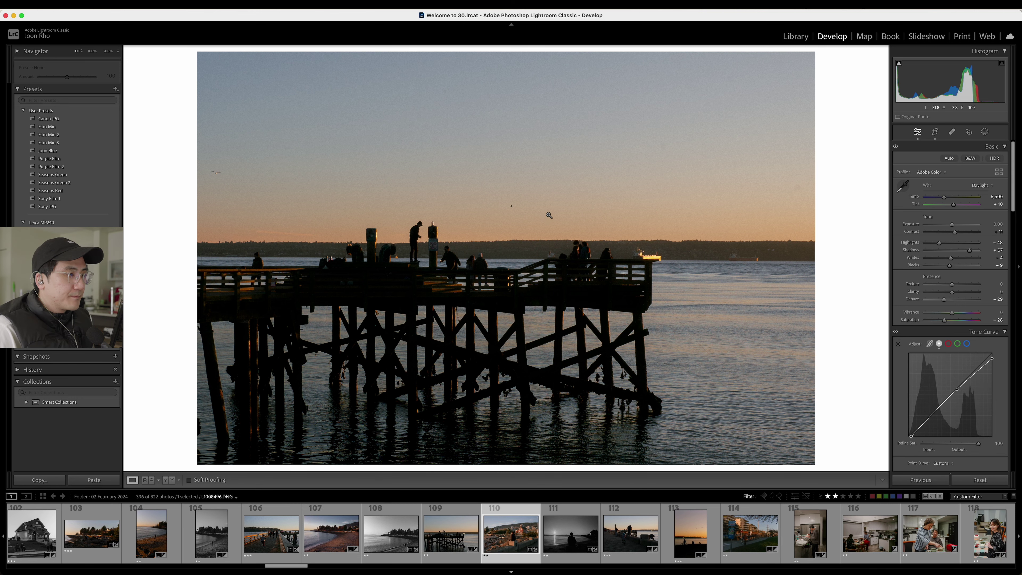
key(Right)
key(Right)
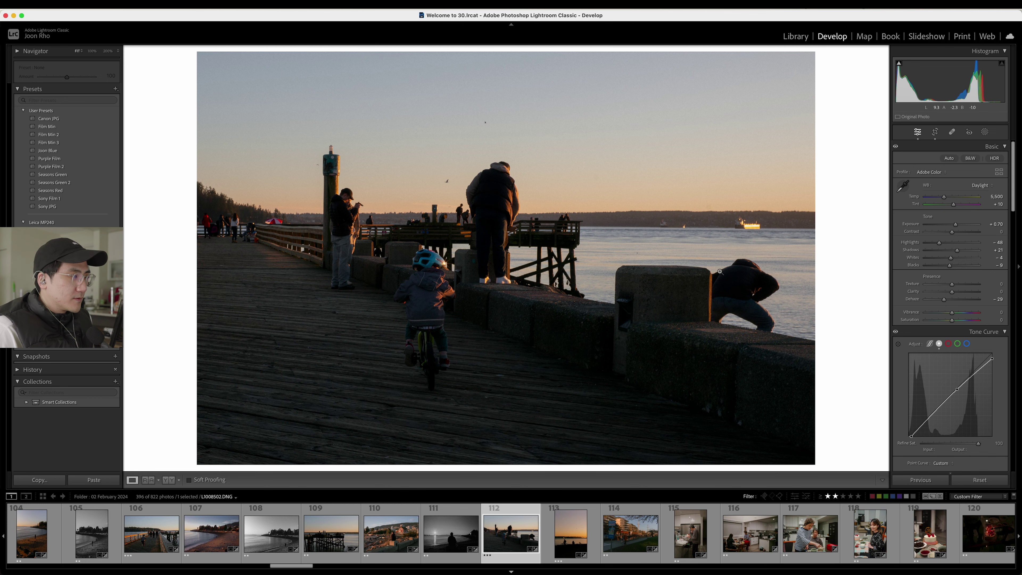
key(Right)
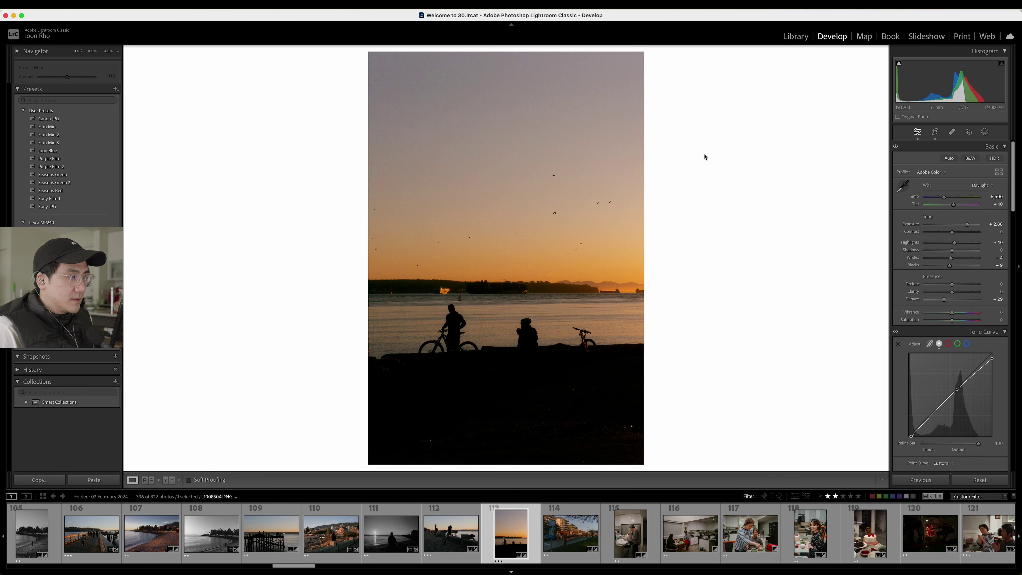
key(Right)
key(Right)
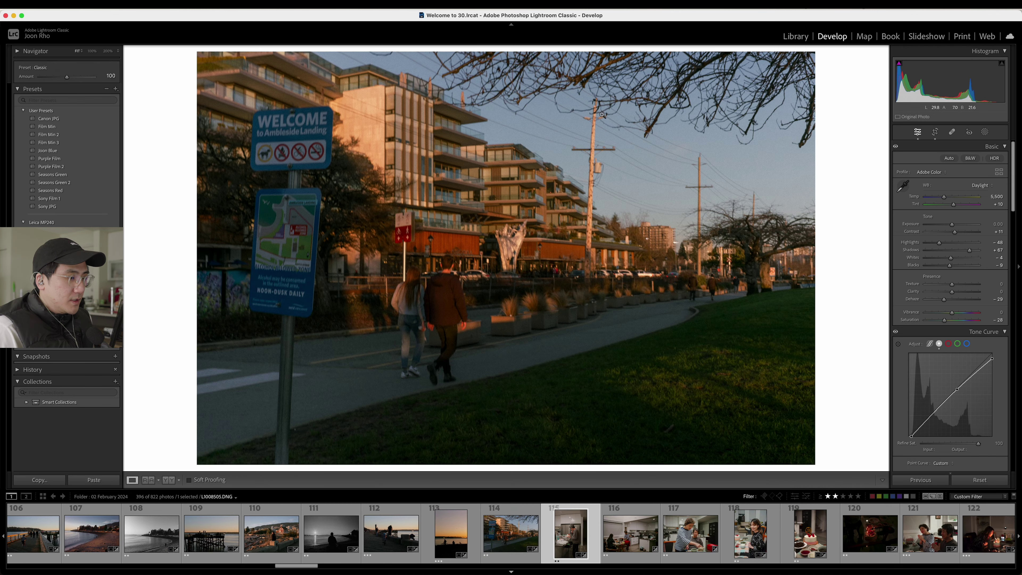
key(Right)
key(Right)
key(Right)
key(Right)
key(Right)
key(Right)
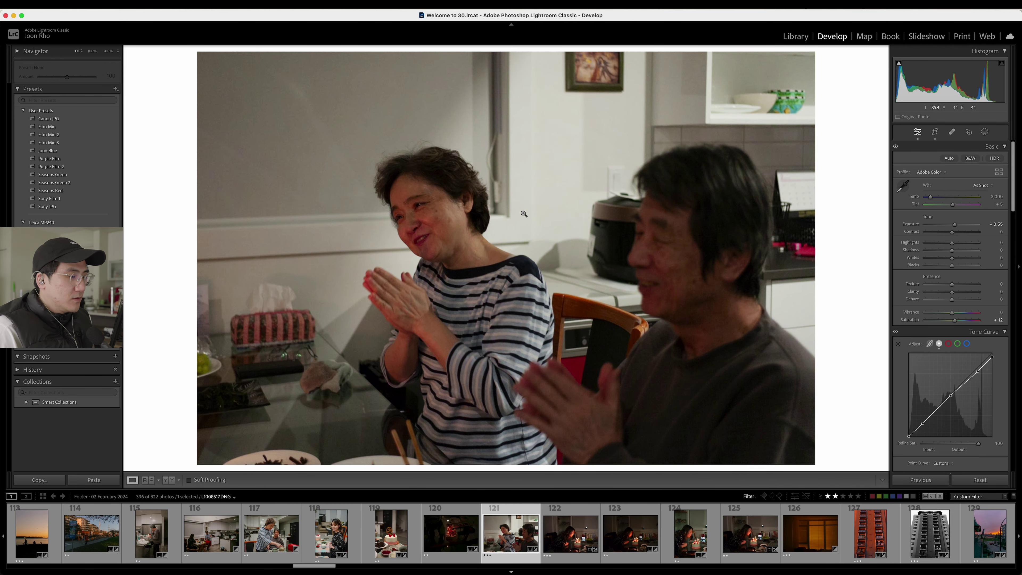
- Step through the birthday, blinds, orange and black-and-white tower shots to marina sunset photo 132
key(Left)
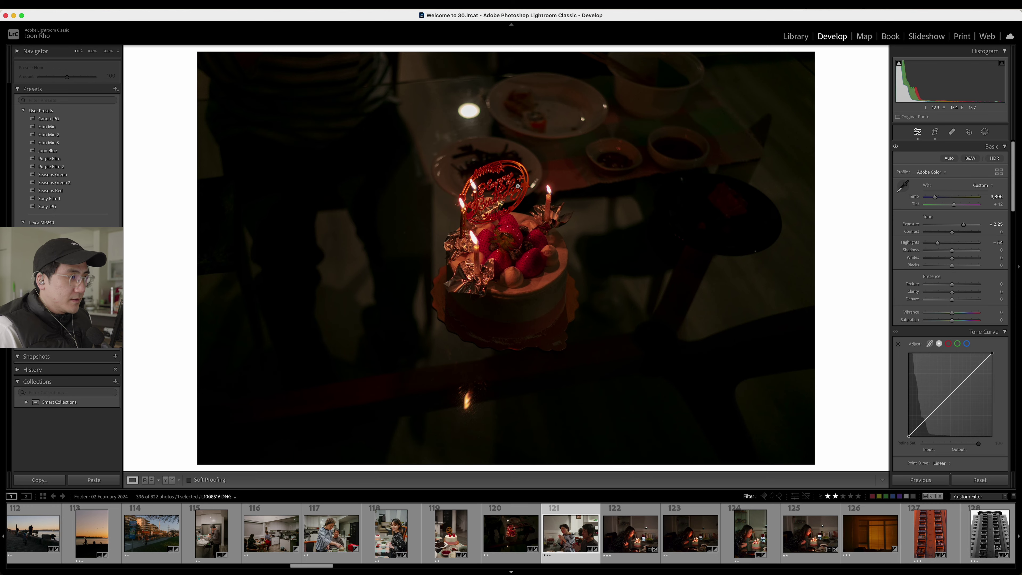
key(Right)
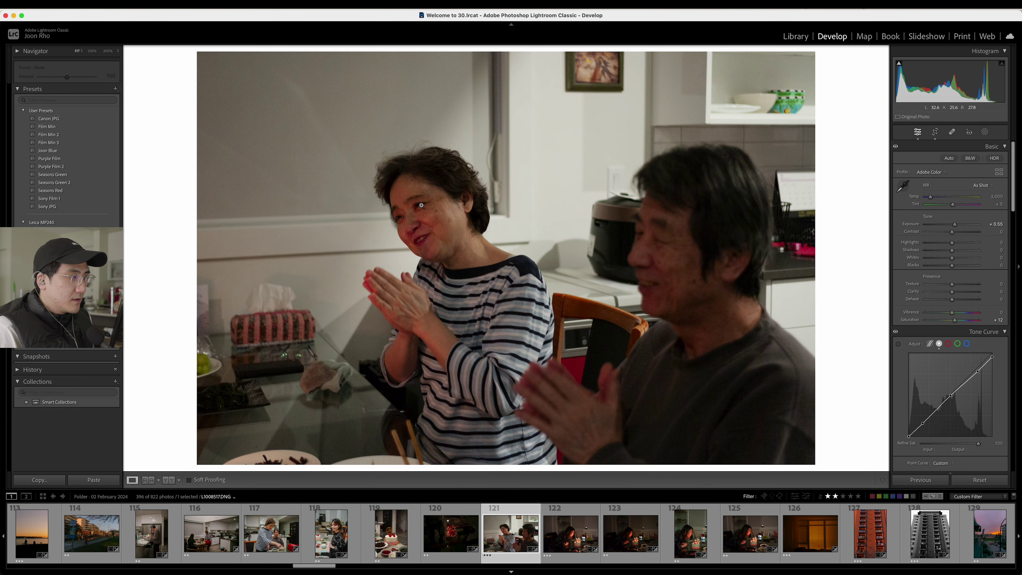
key(Right)
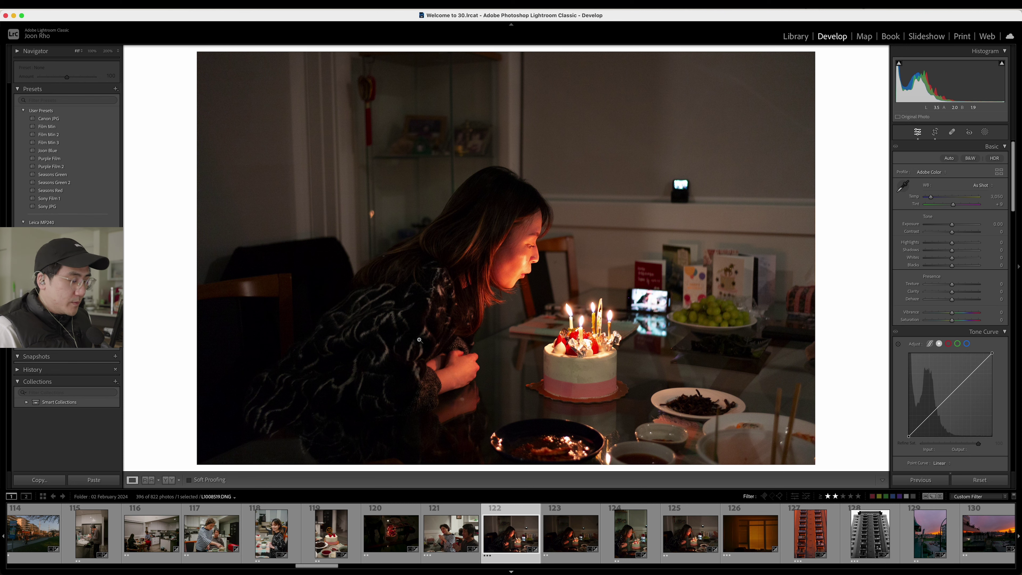
key(Right)
key(Right)
key(Right)
key(Right)
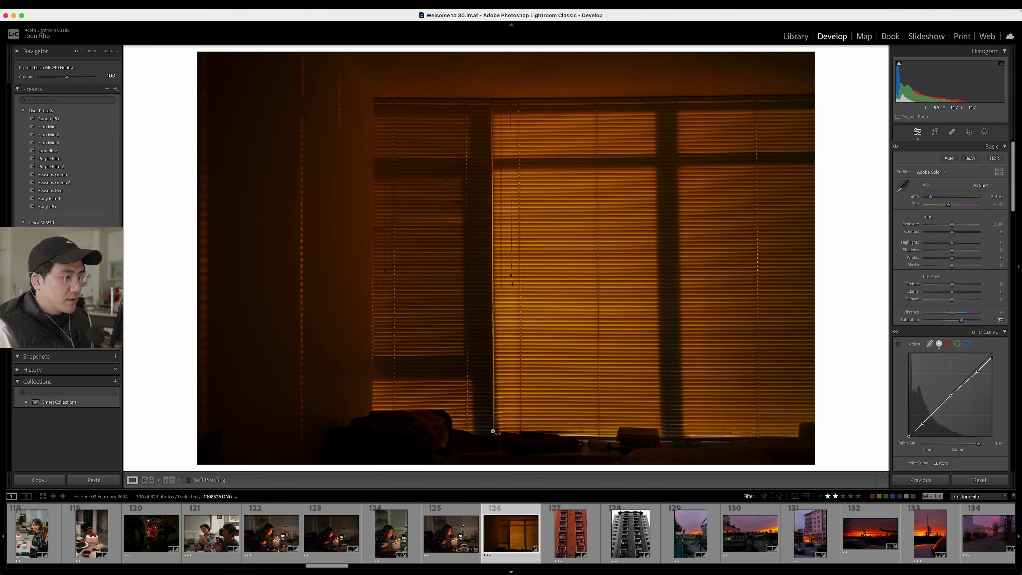
key(Right)
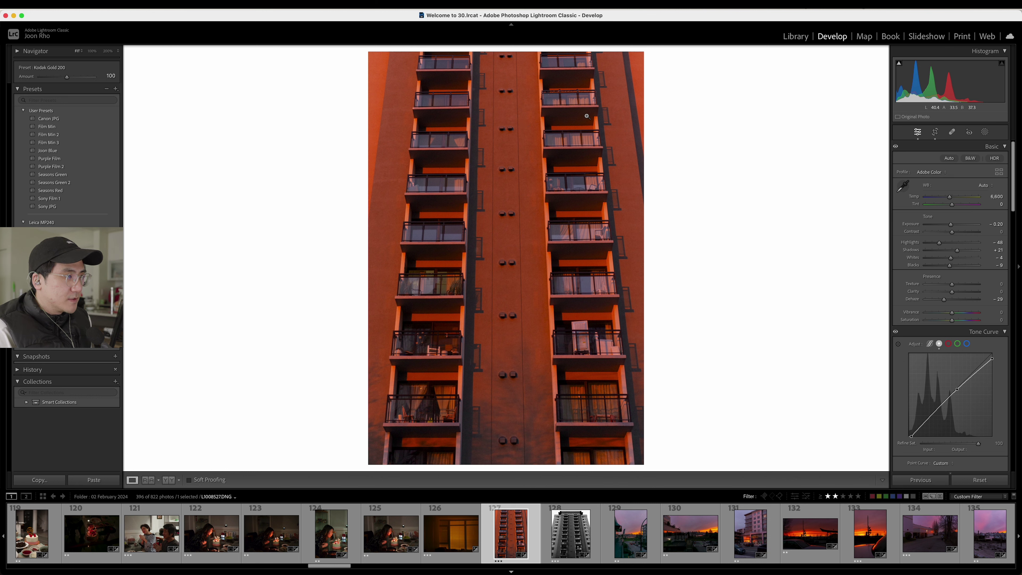
key(Right)
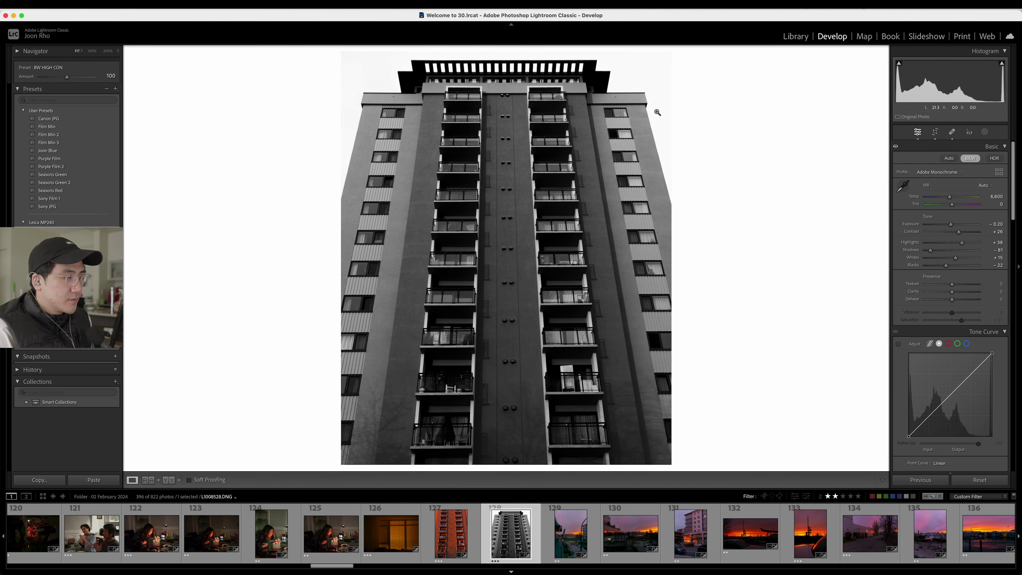
key(Right)
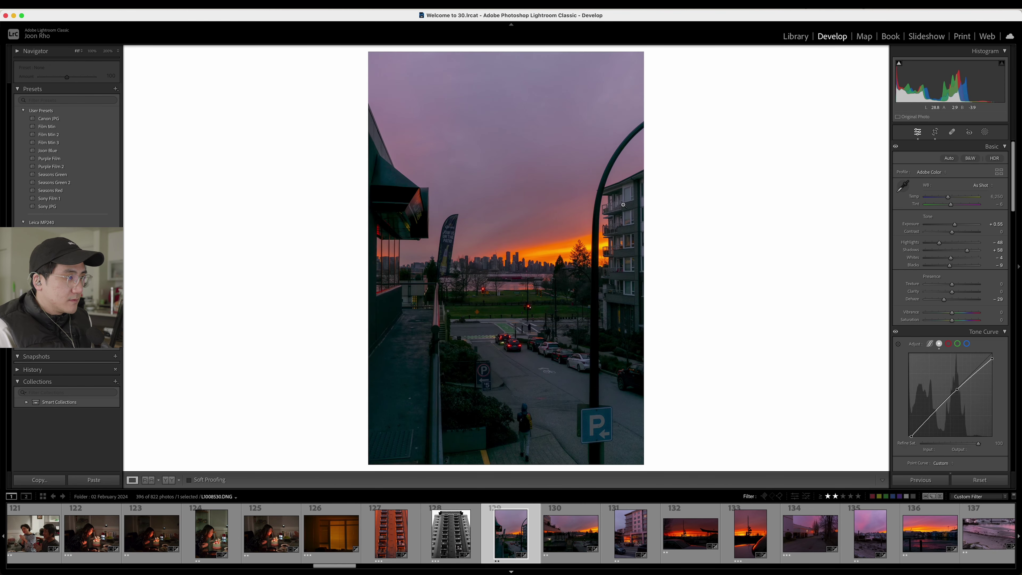
key(Right)
key(Right)
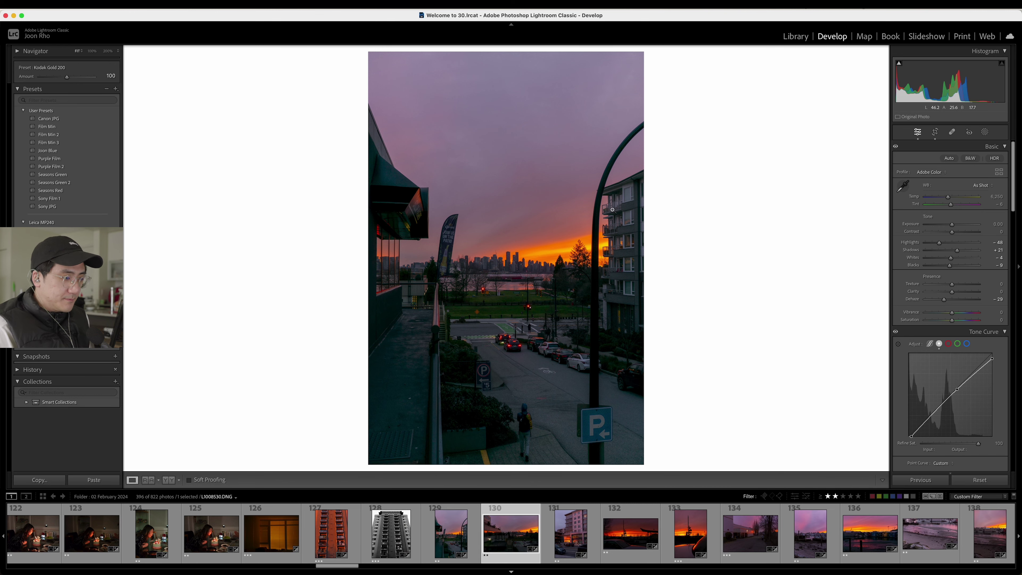
key(Right)
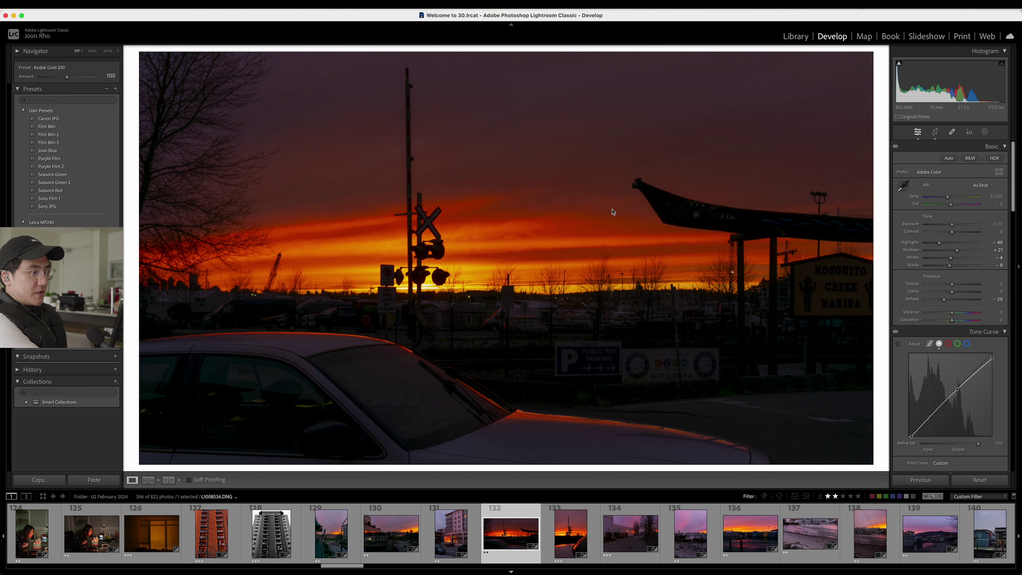
- Inspect the dusk pathway and houseboat photos at 100%, and compare the houseboats with Before
key(Right)
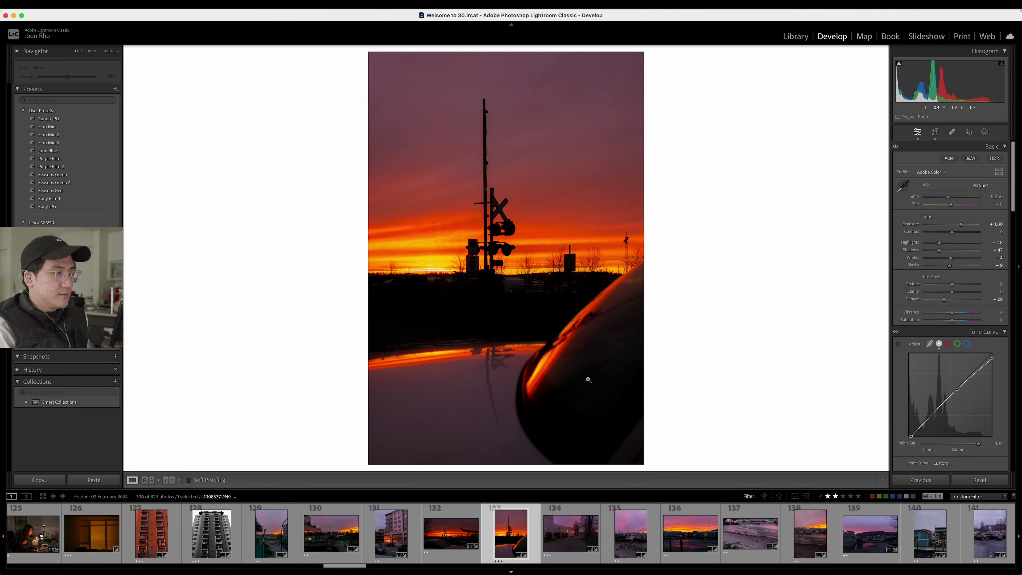
key(Right)
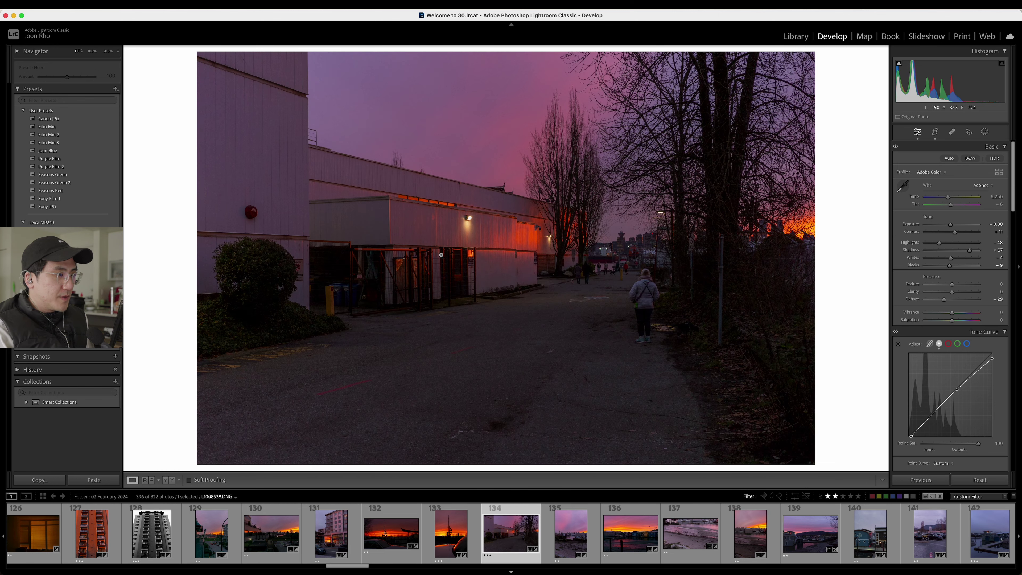
click(440, 262)
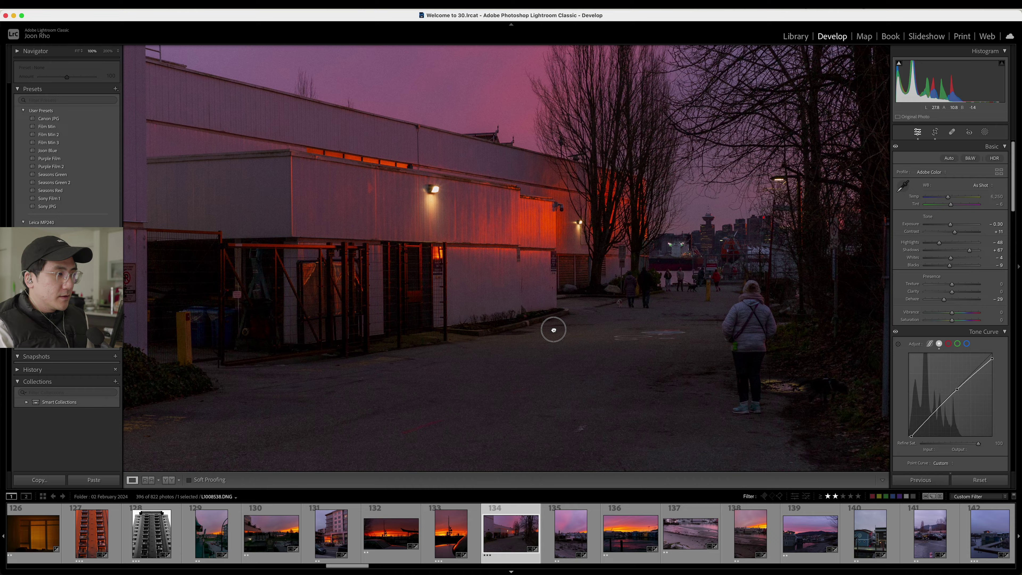
click(553, 330)
key(Right)
key(Right)
key(Right)
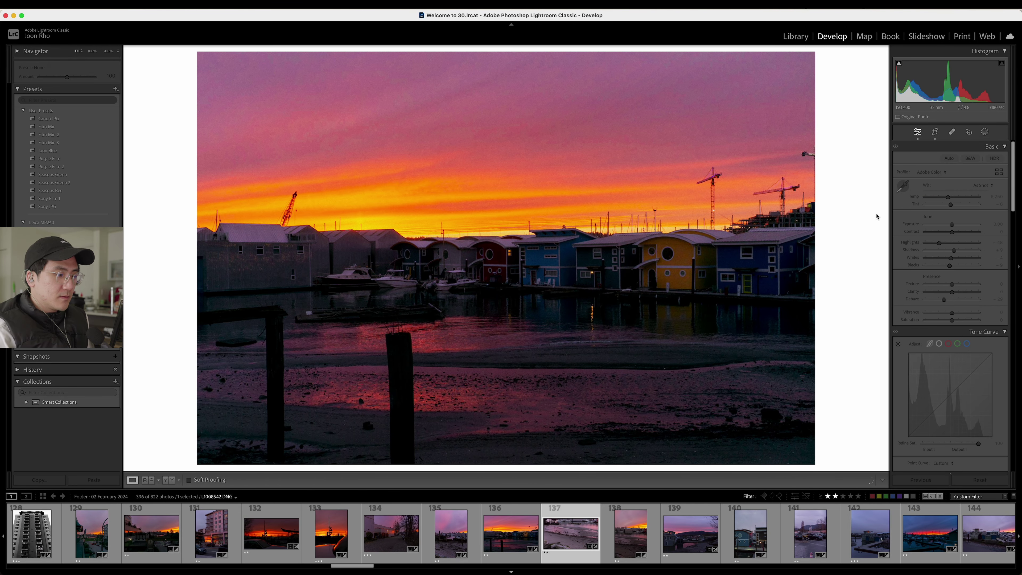
key(Right)
key(Right)
key(Right)
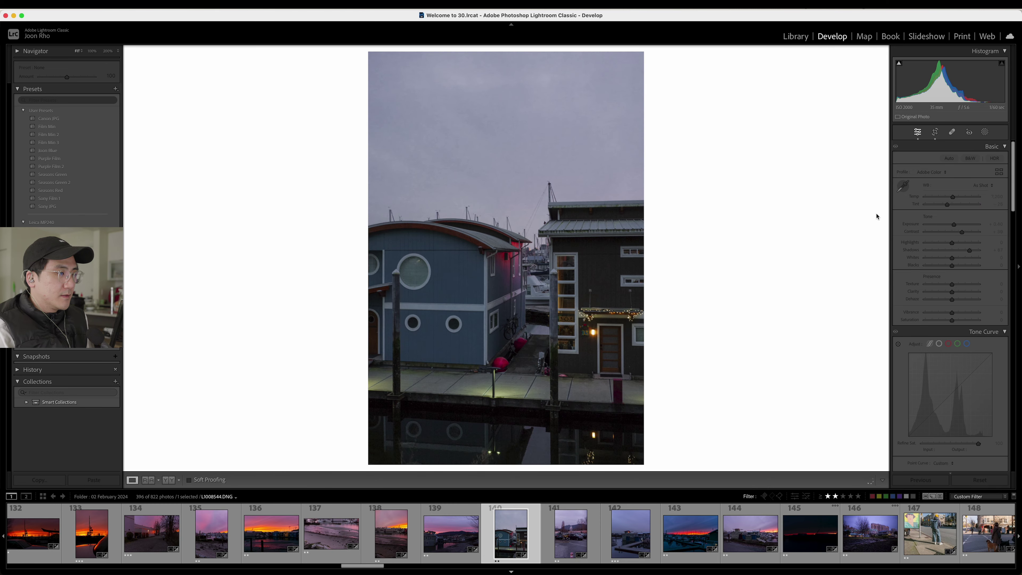
click(556, 194)
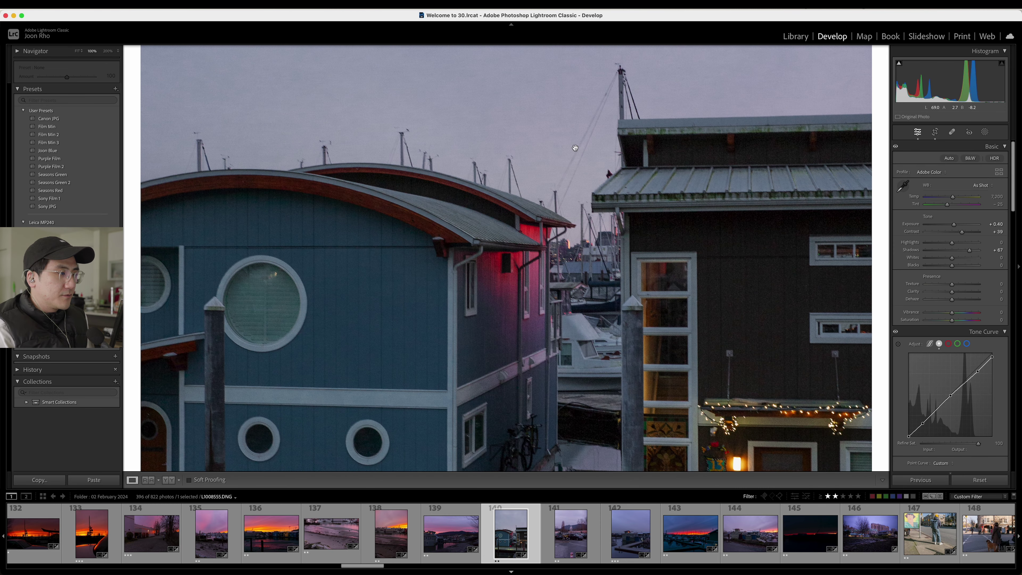
click(561, 315)
key(backslash)
key(backslash)
key(backslash)
key(backslash)
key(backslash)
key(backslash)
- Check the lit houseboat dock at 100%, then advance past the sunset frames to photo 147
key(Right)
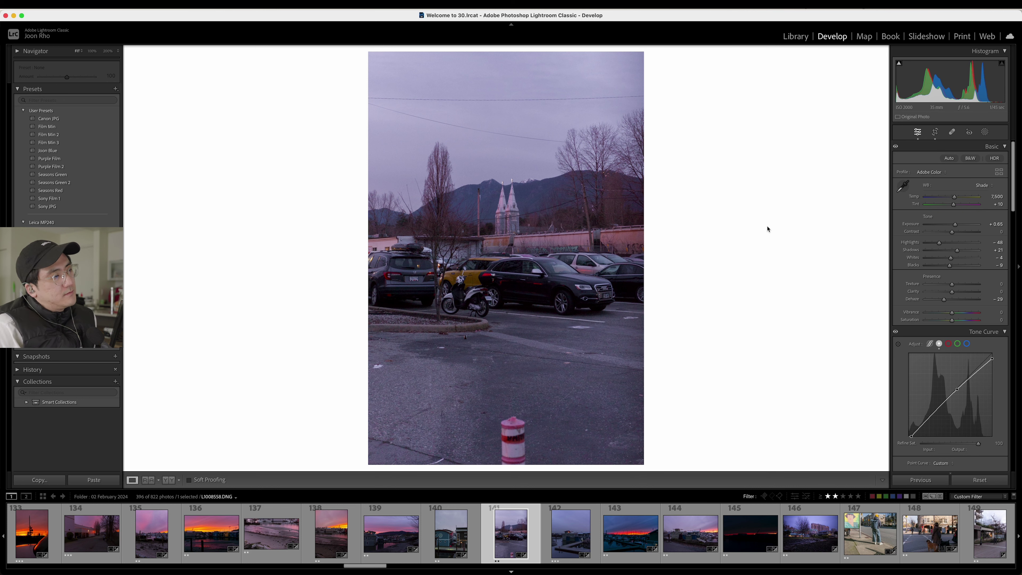
key(Right)
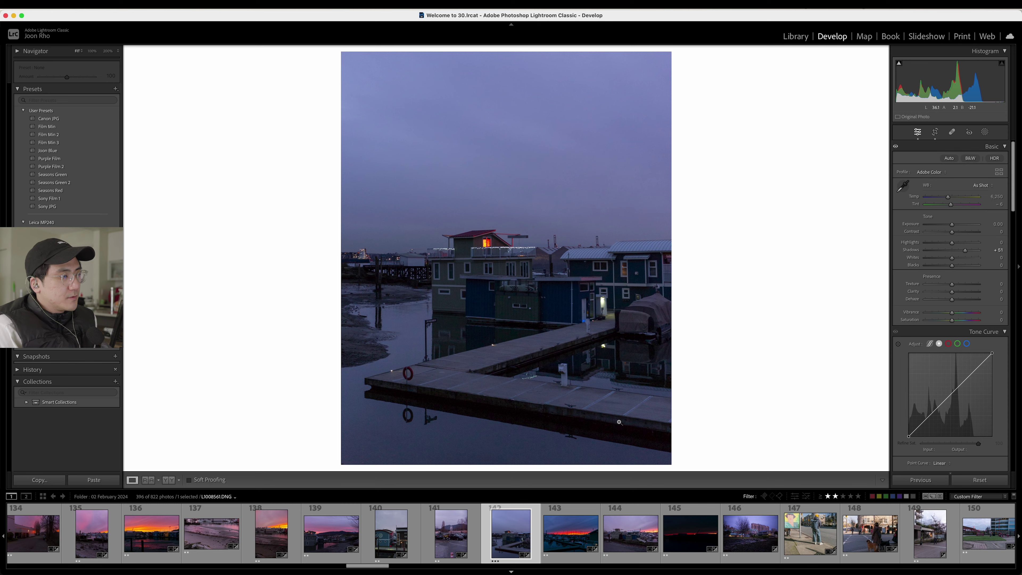
click(501, 245)
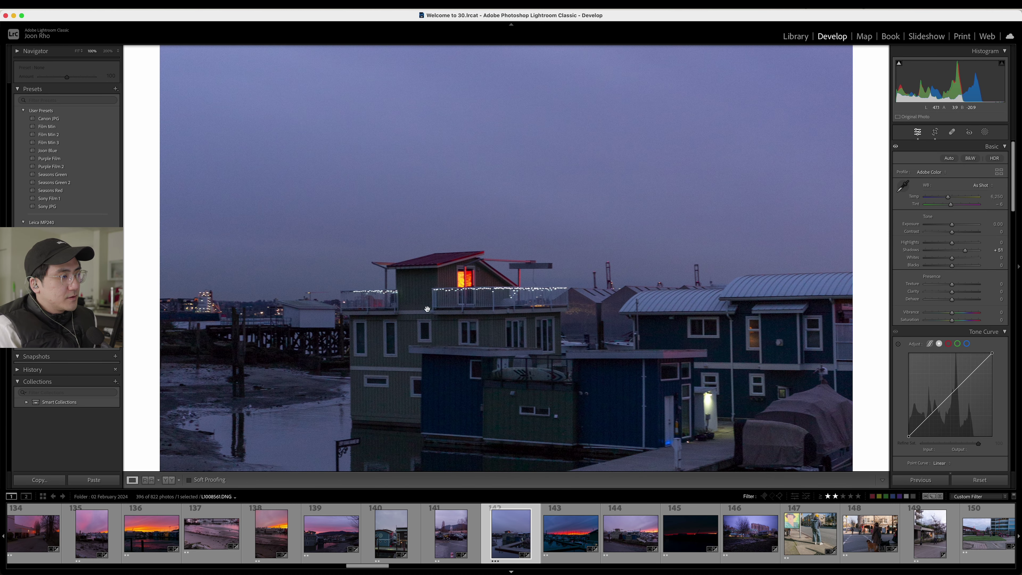
click(505, 288)
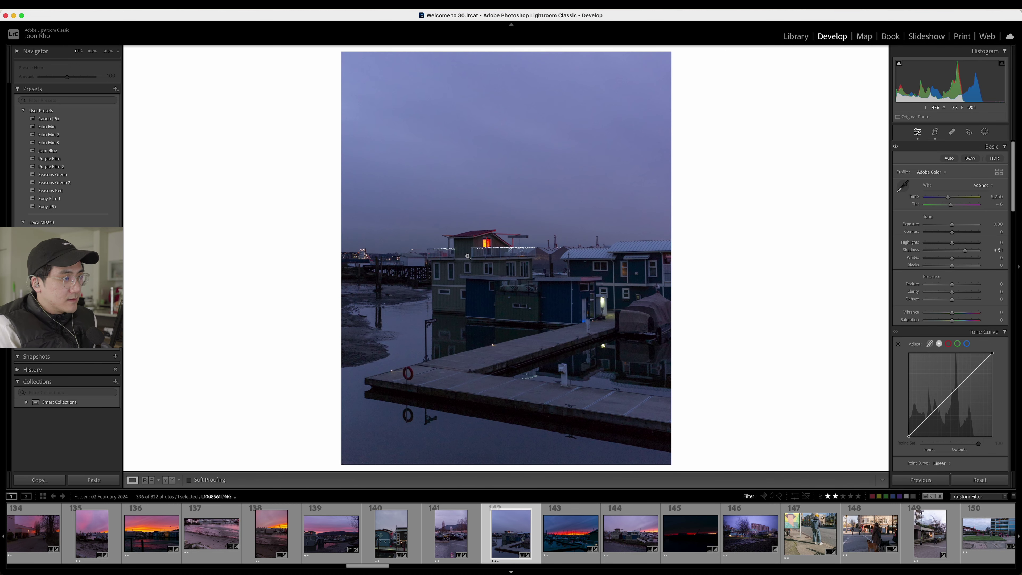
key(Right)
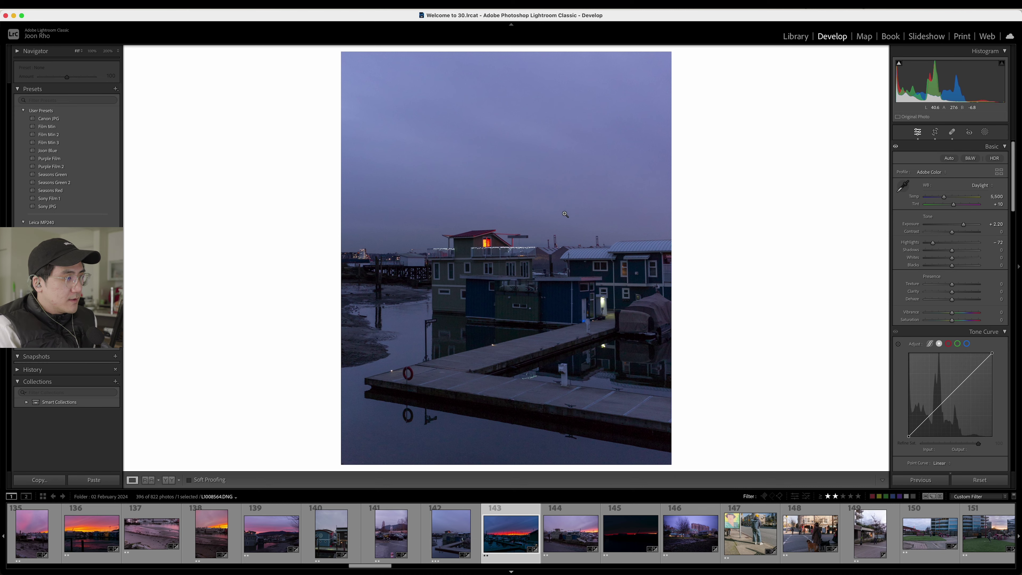
key(Right)
key(Right)
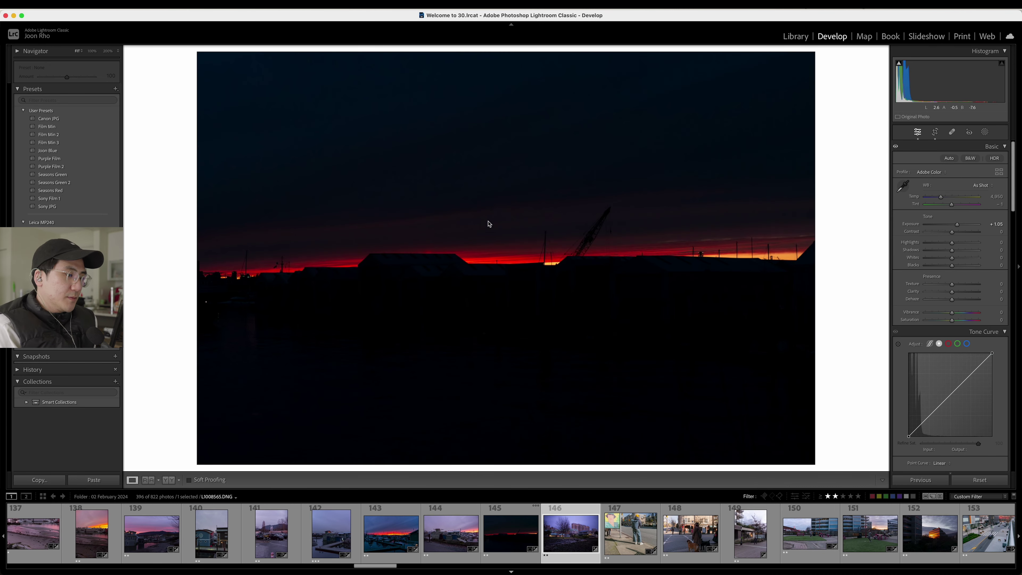
key(Right)
key(Right)
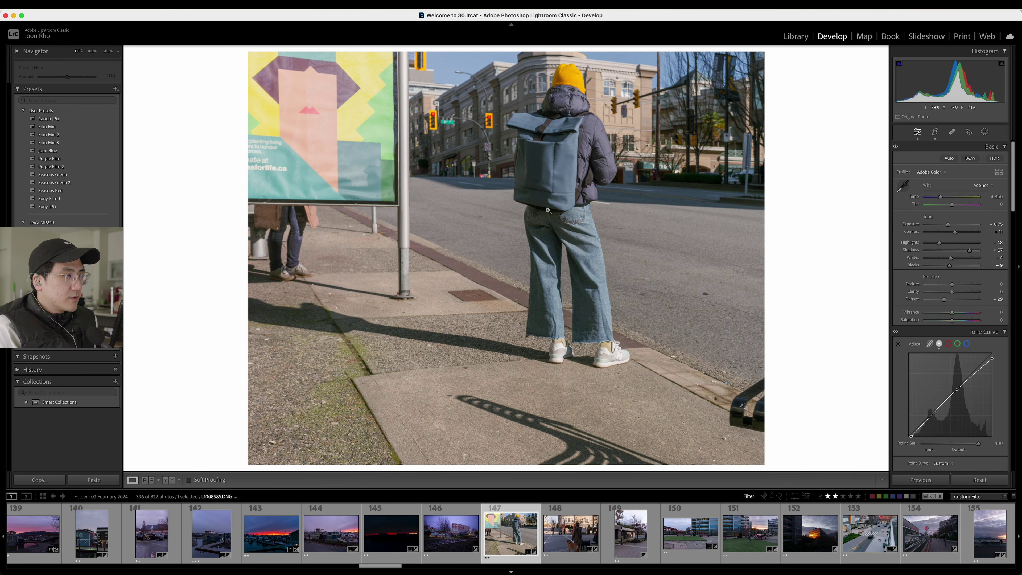
- Confirm photo 147's 4 x 5 crop at a 4.13 straighten angle, then advance
key(r)
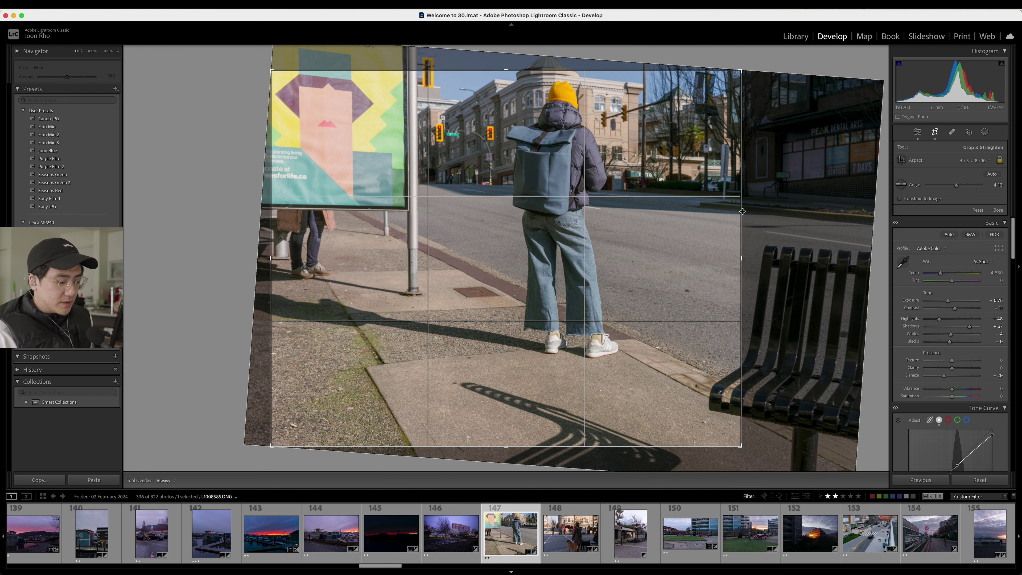
key(Return)
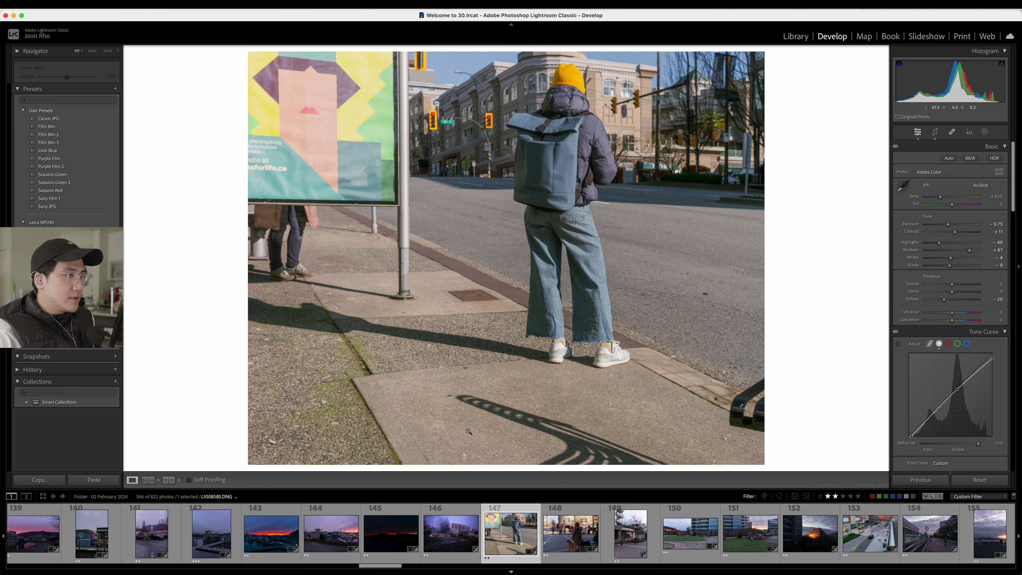
key(Right)
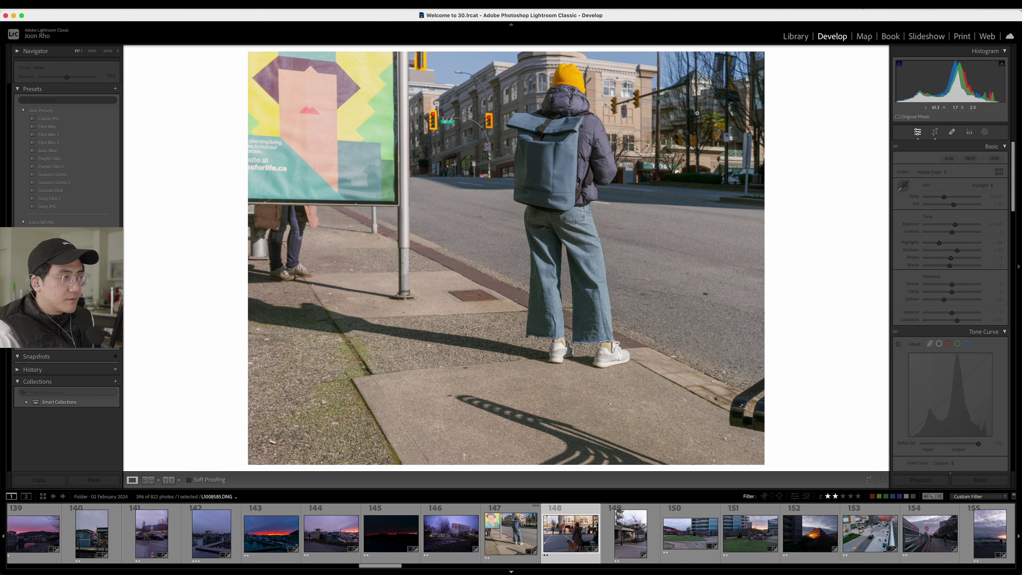
- Advance to the rooftop lawn photo 151 and inspect the boy at 100%
key(Right)
key(Right)
key(Right)
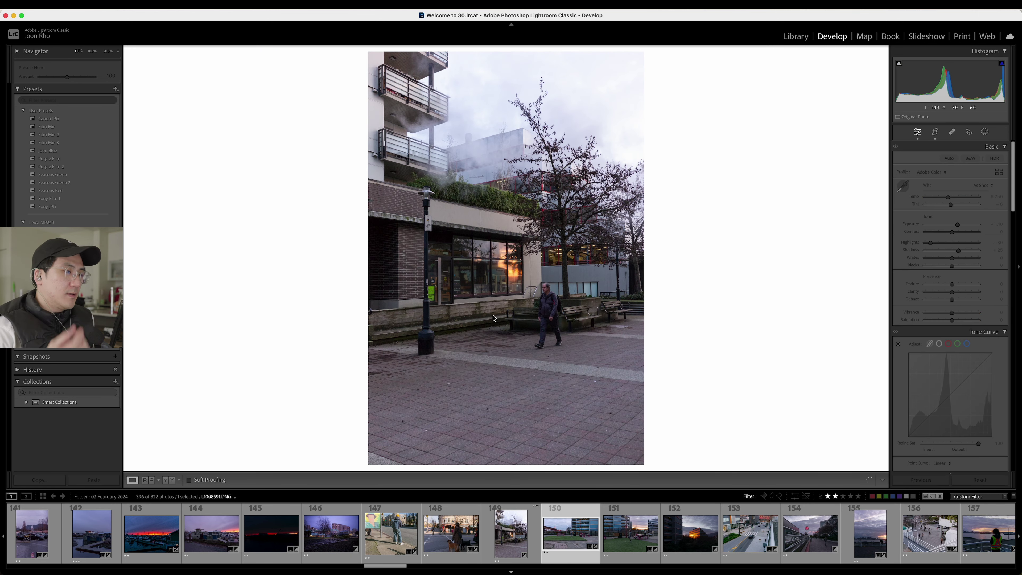
key(Right)
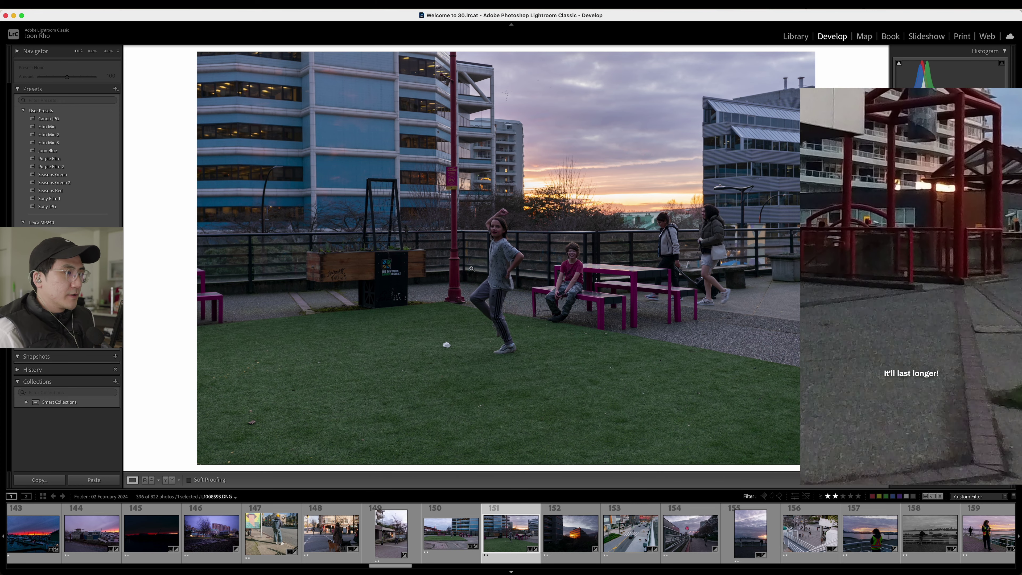
click(491, 259)
drag(491, 259, 394, 258)
click(590, 166)
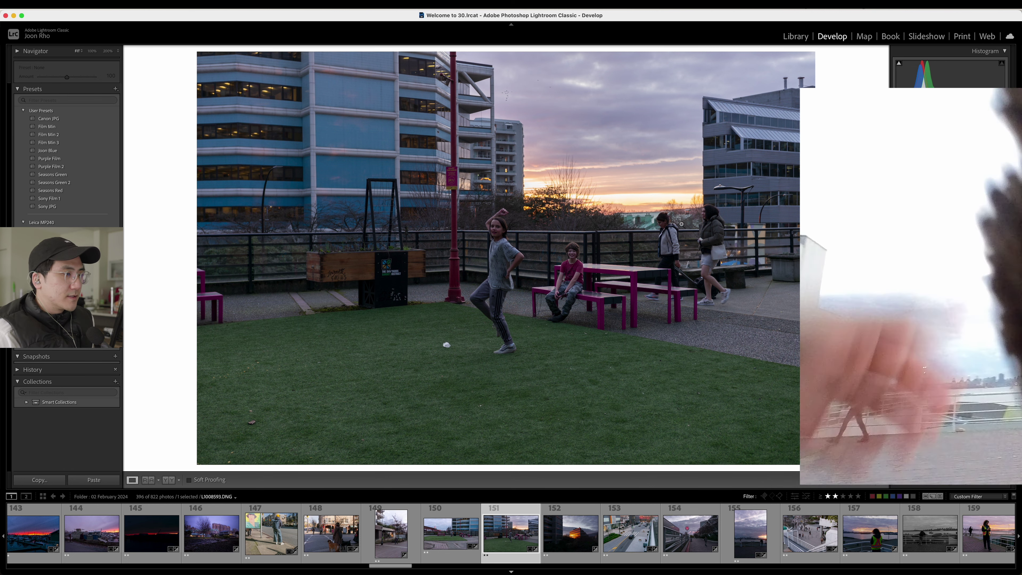
- Check the walking woman up close, rate photo 151 three stars, and advance to 152
click(608, 285)
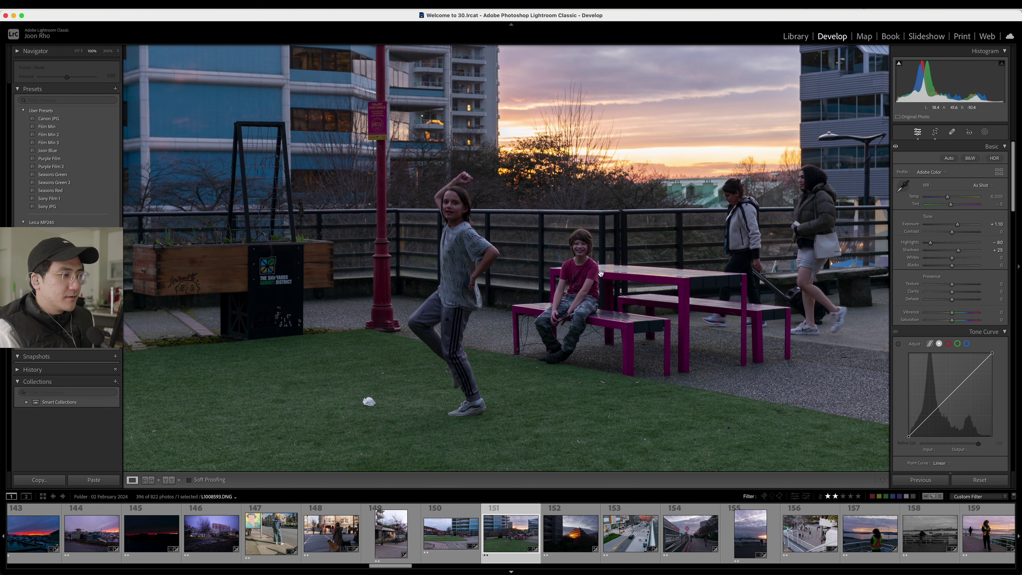
click(634, 332)
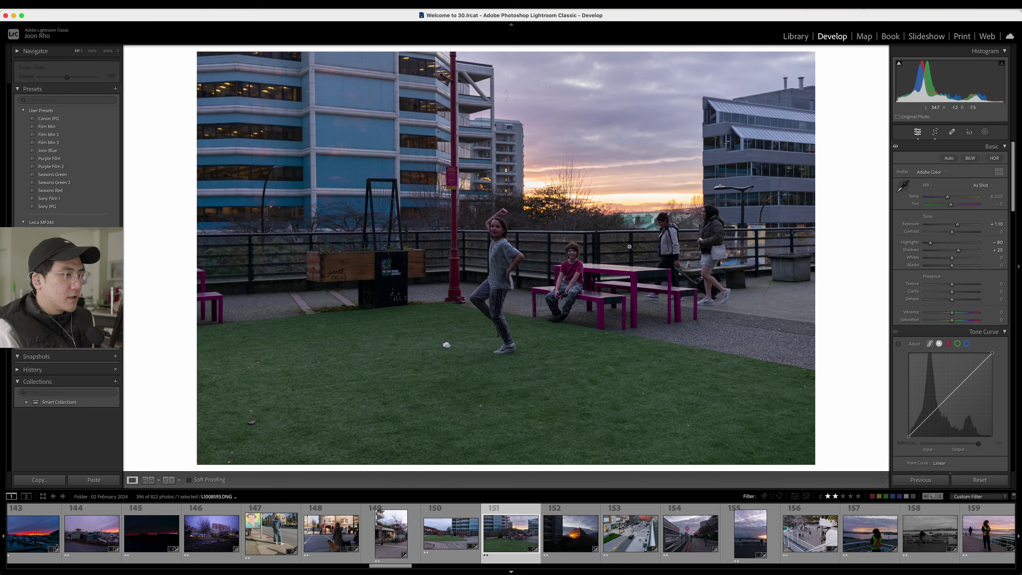
click(709, 227)
click(736, 288)
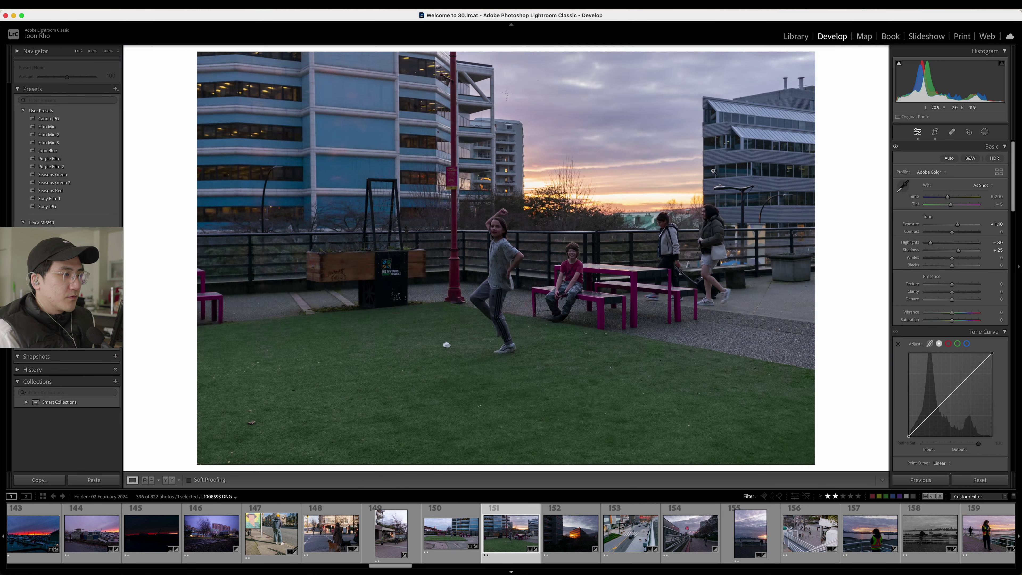
key(3)
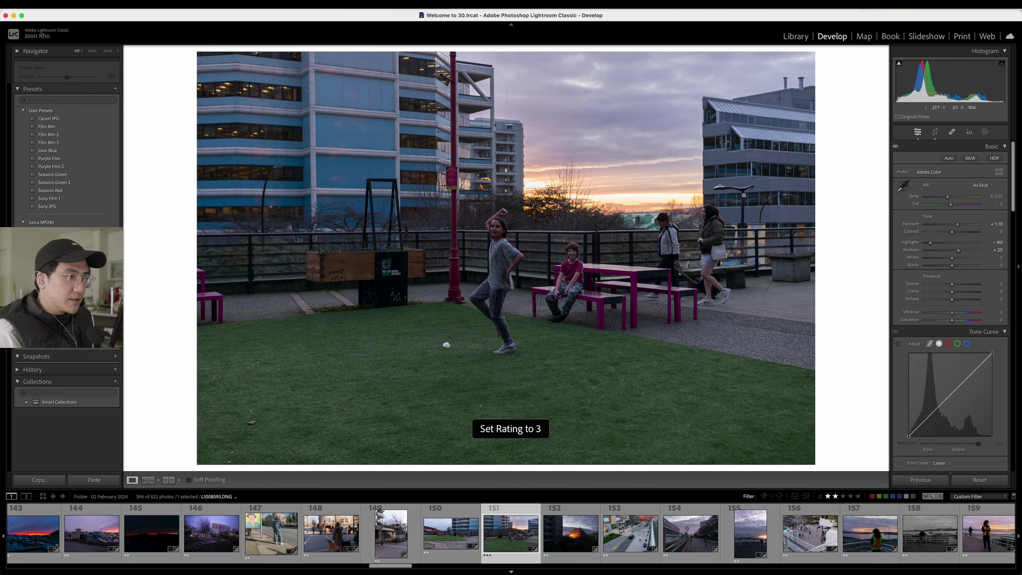
key(Right)
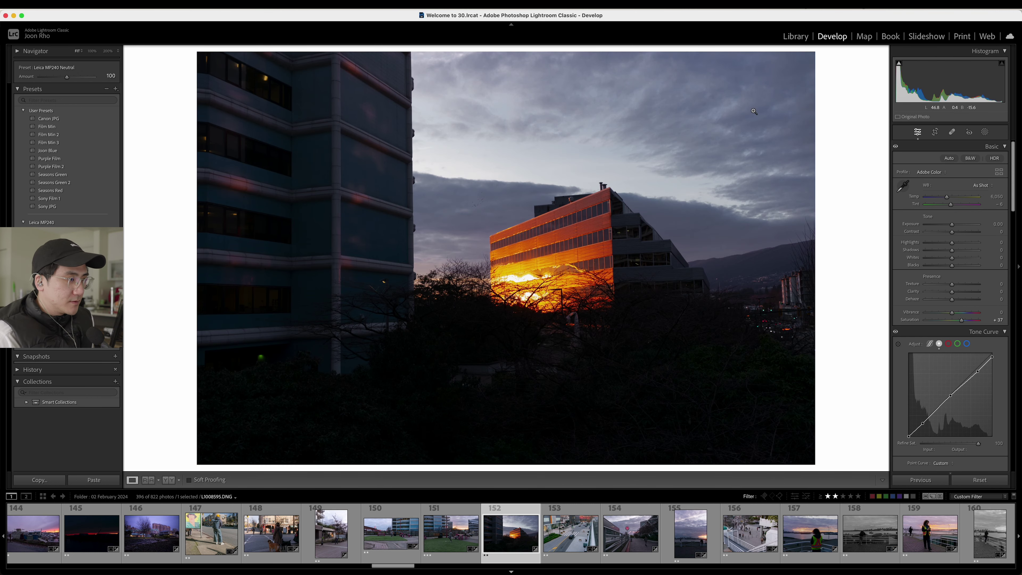
- Step to photo 154 and check its detail at 100% zoom
key(Right)
key(Right)
key(Right)
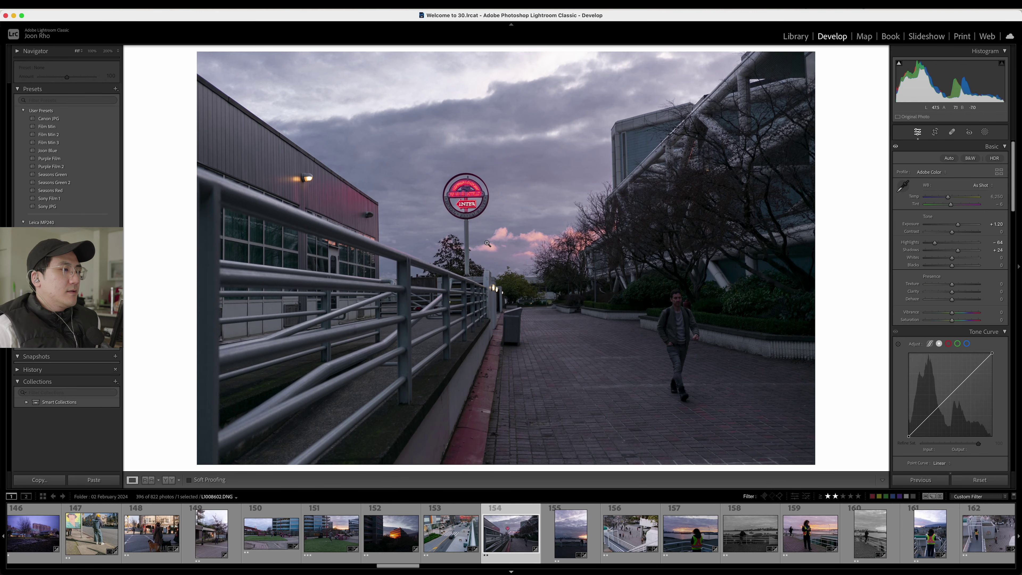
click(504, 234)
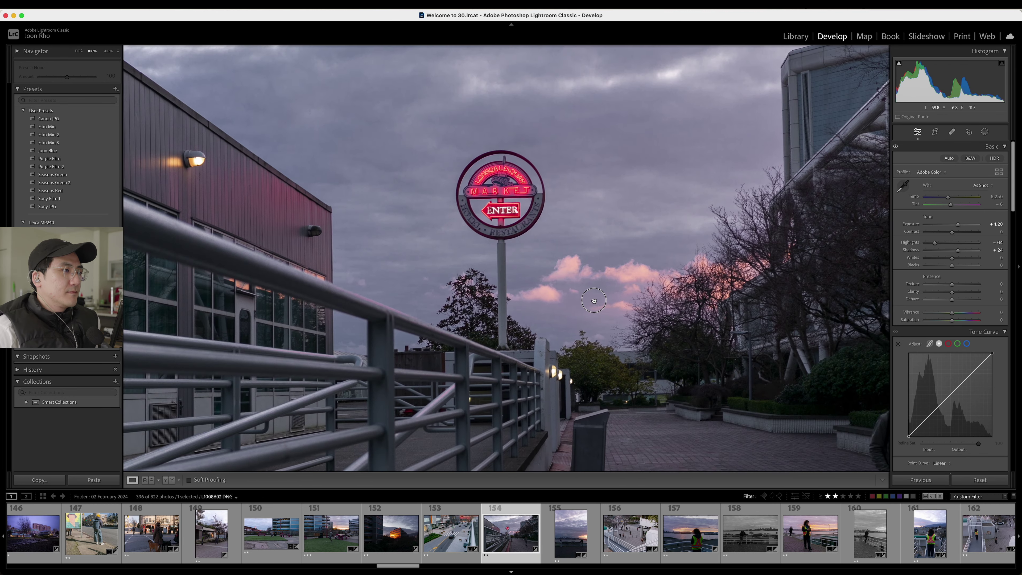
drag(369, 327, 435, 226)
click(435, 226)
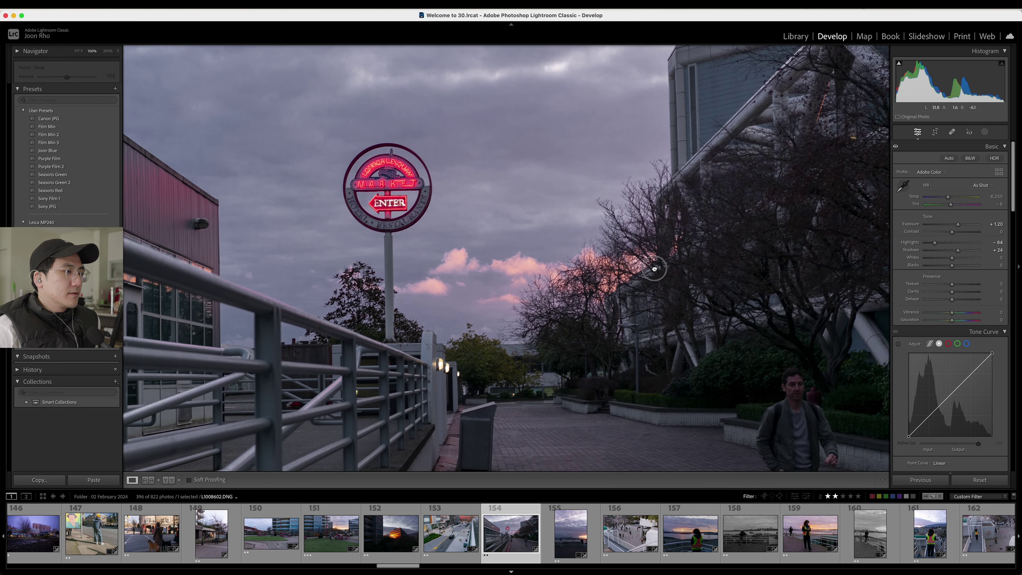
- Move past the stairs photo 156 and rate the monochrome waterfront photo 158 three stars
key(Right)
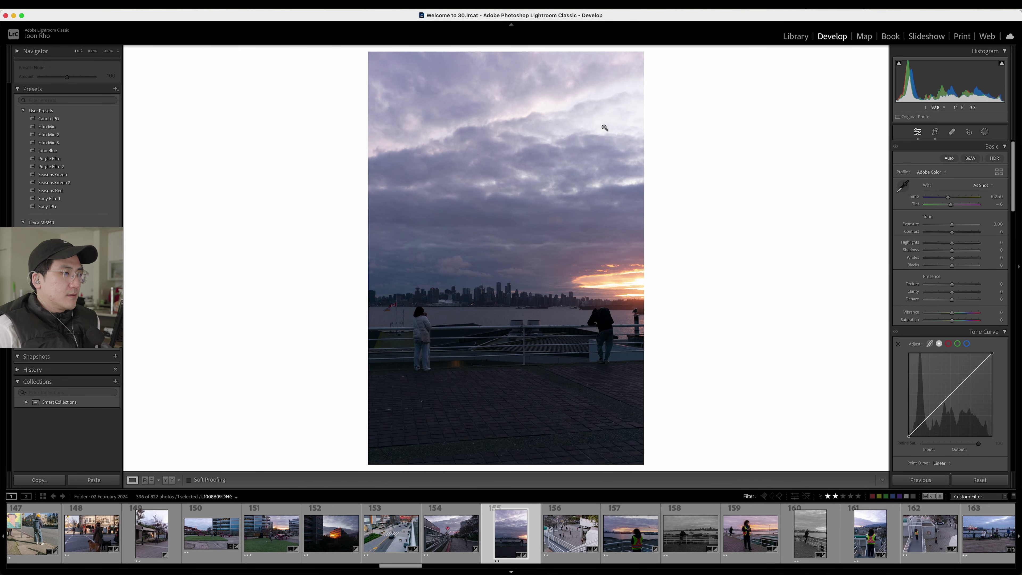
key(Right)
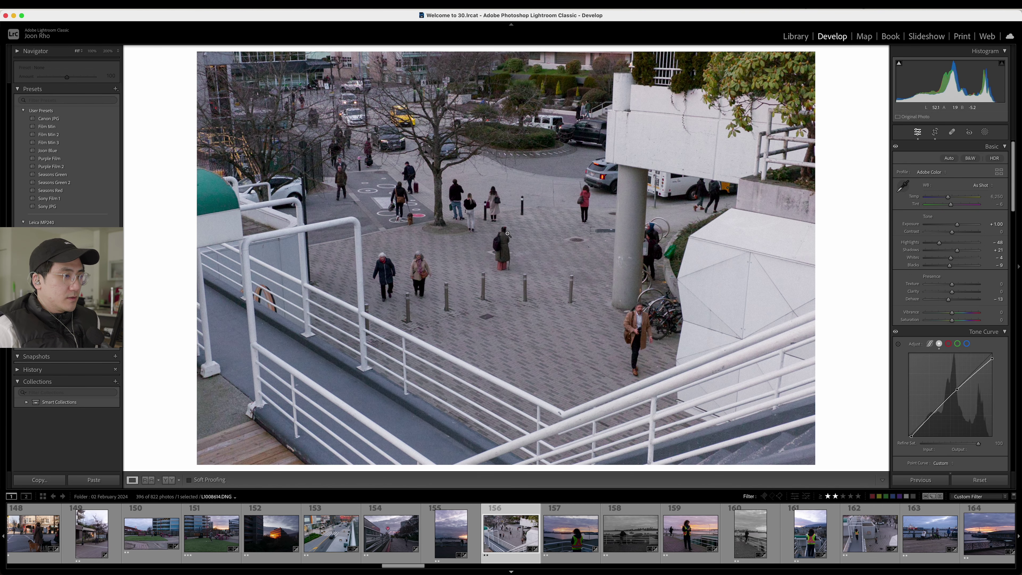
key(Right)
key(Right)
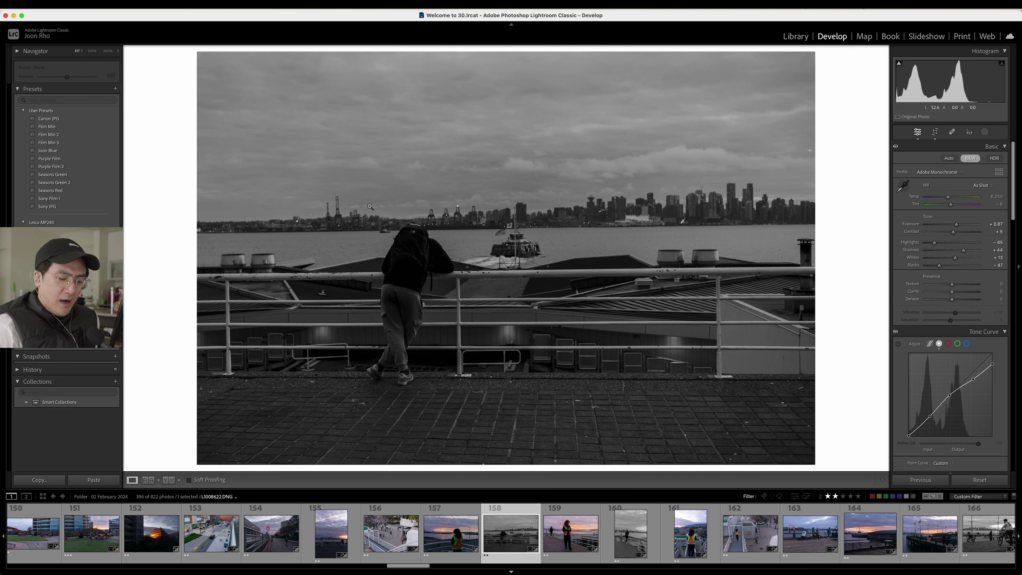
key(3)
- Advance through photo 161 to the bikes-on-pier photo 163 and inspect it up close
key(Right)
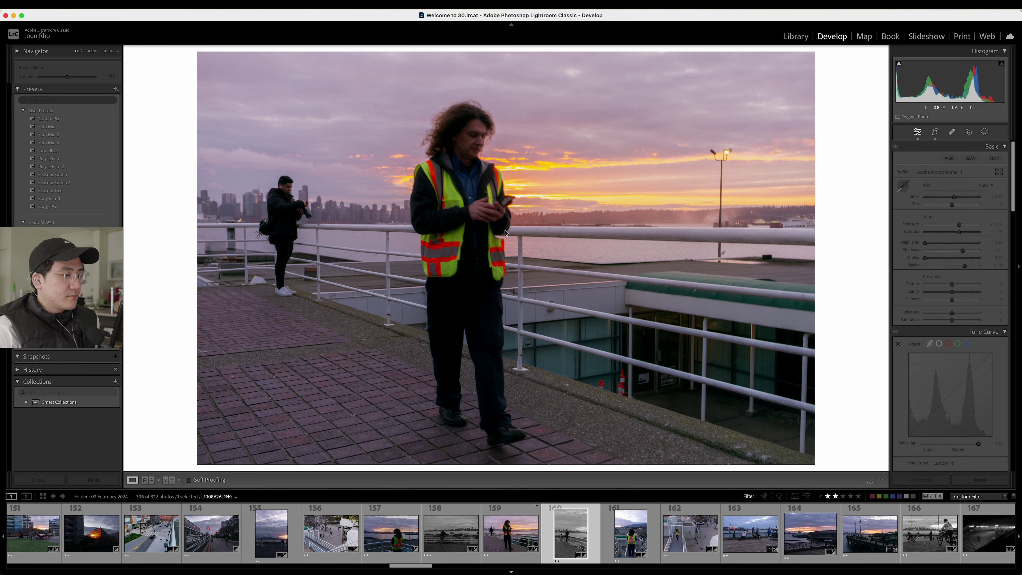
key(Right)
key(Right)
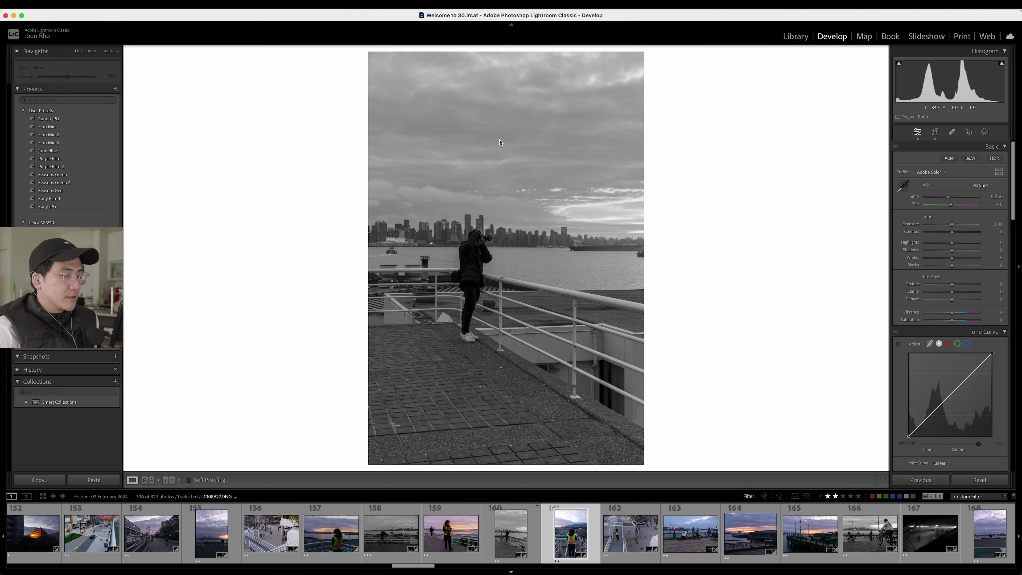
key(Right)
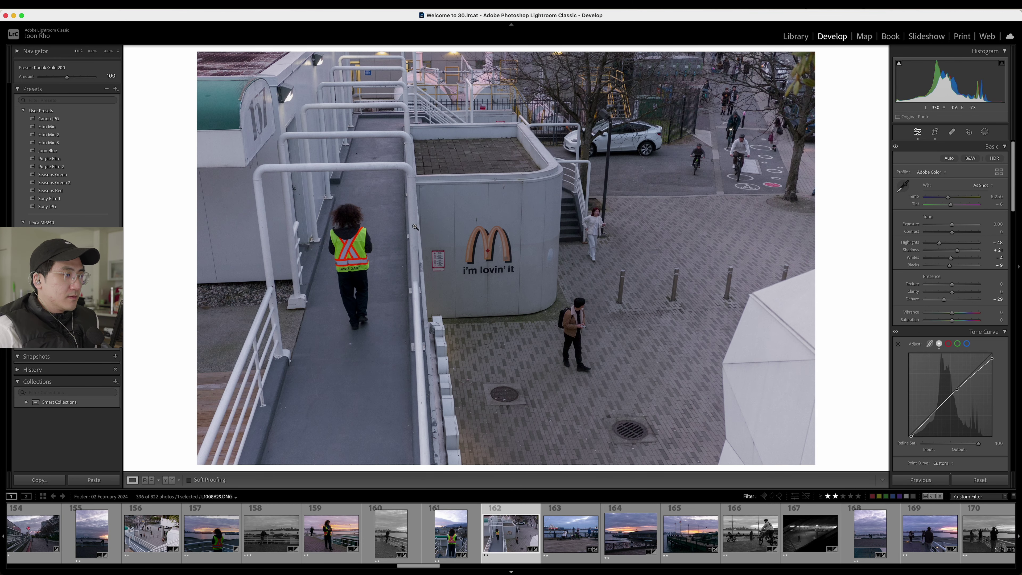
key(Right)
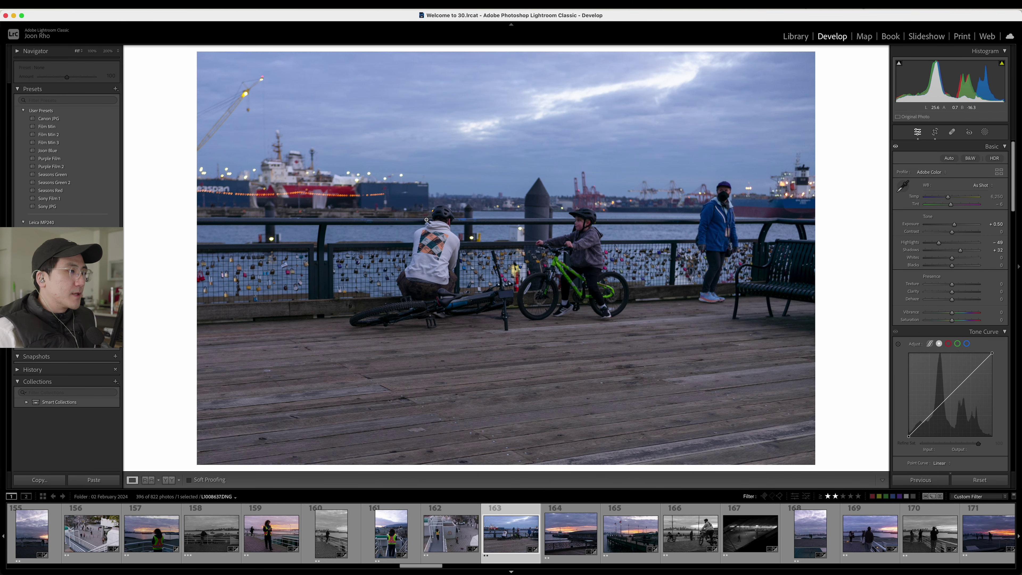
drag(636, 260, 483, 306)
- Step through the ferry sunset, flags pier and cyclist frames to monochrome photo 171
key(Right)
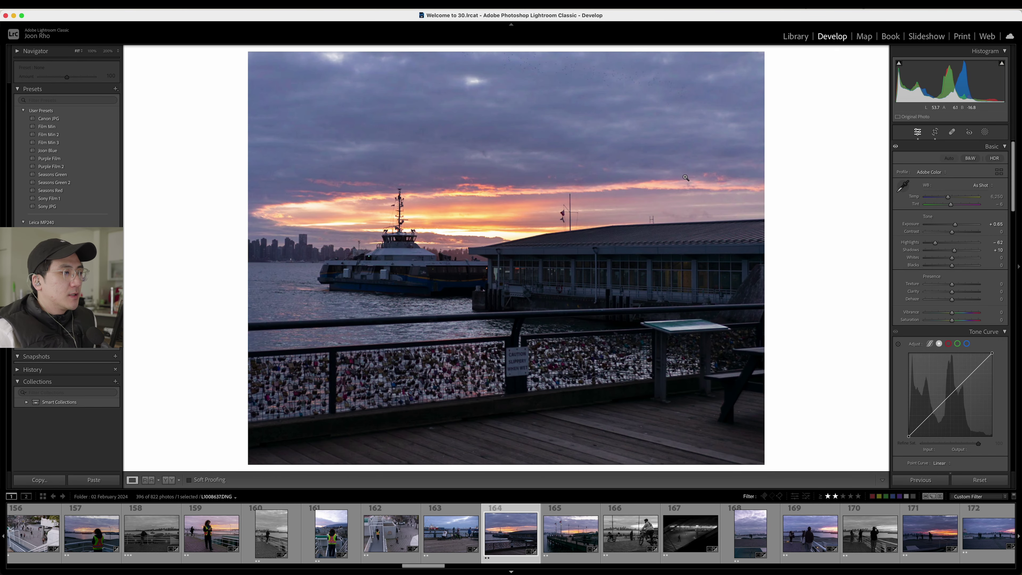
key(Right)
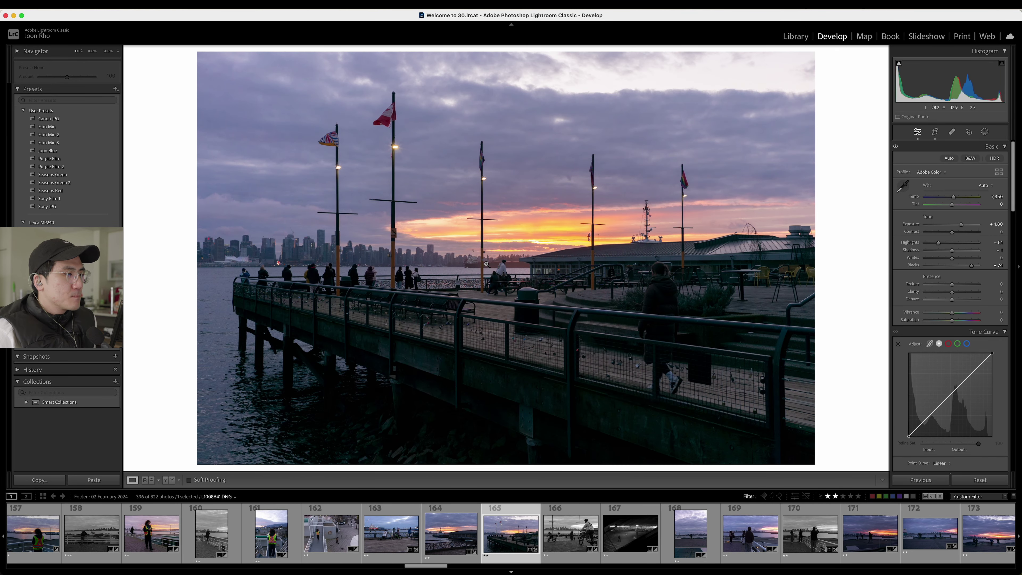
key(Right)
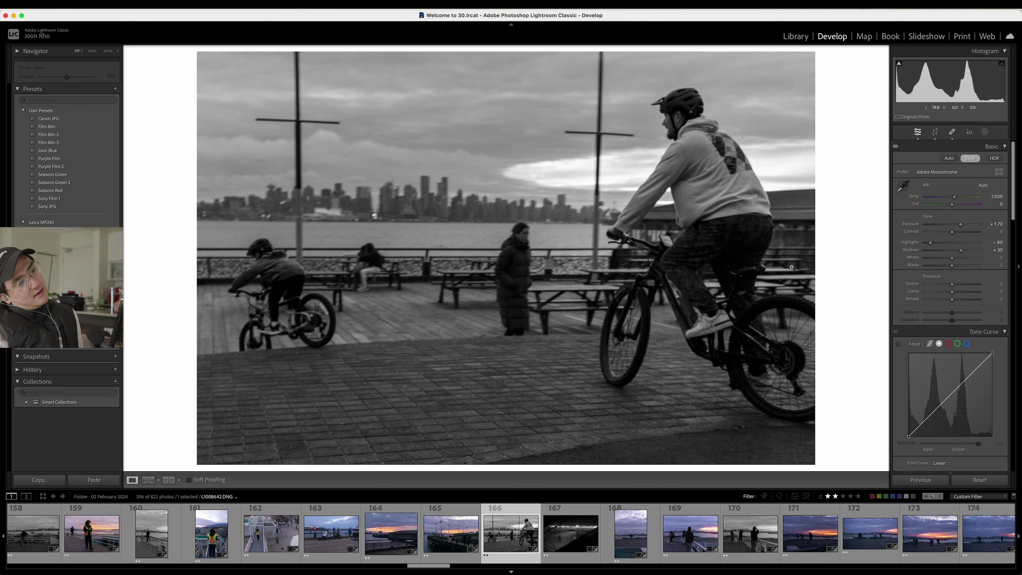
key(Right)
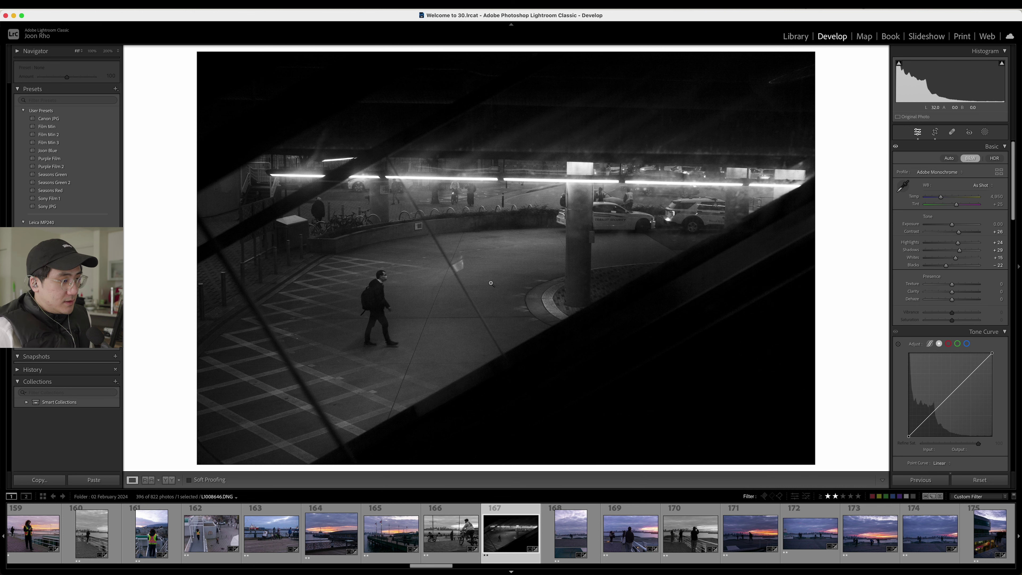
key(Right)
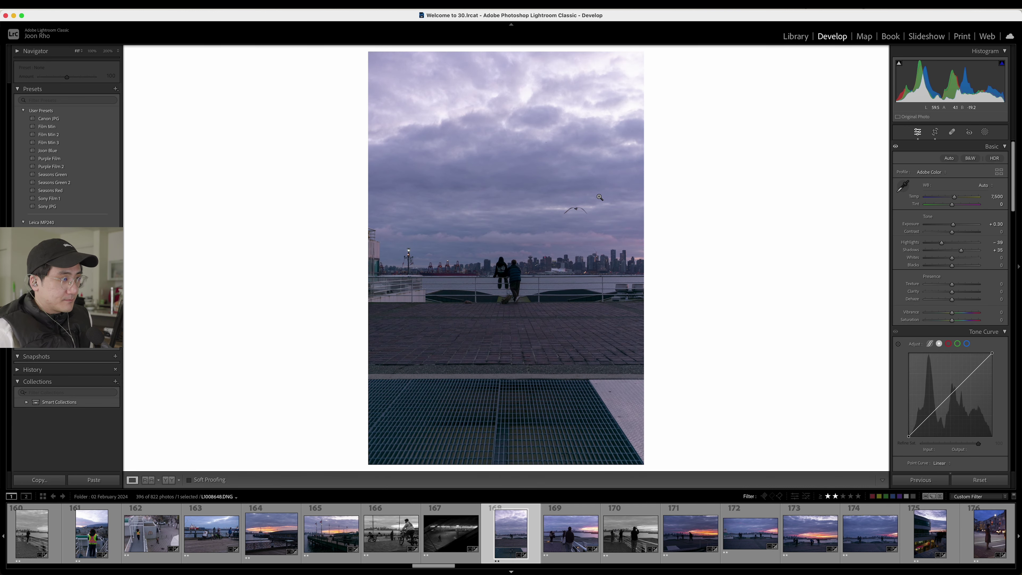
key(Right)
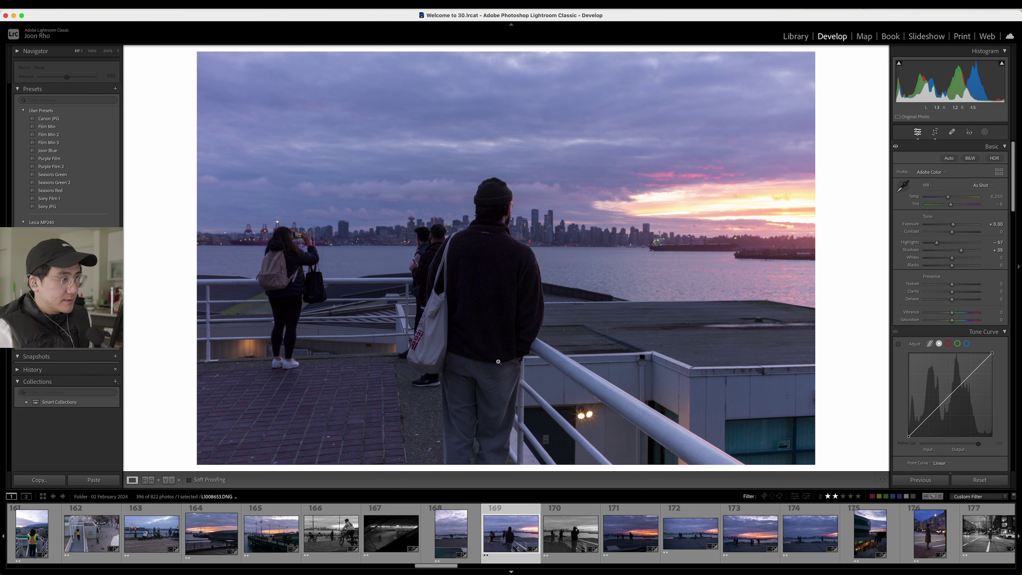
key(Right)
key(Right)
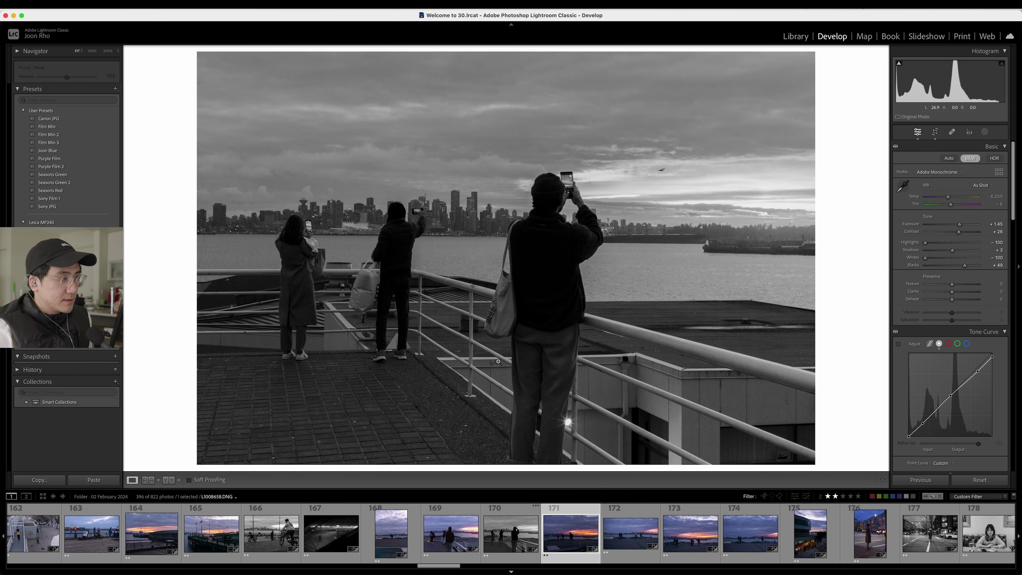
- Advance to skyline photos 172 and 173, zooming into 173's railing for sharpness
key(Right)
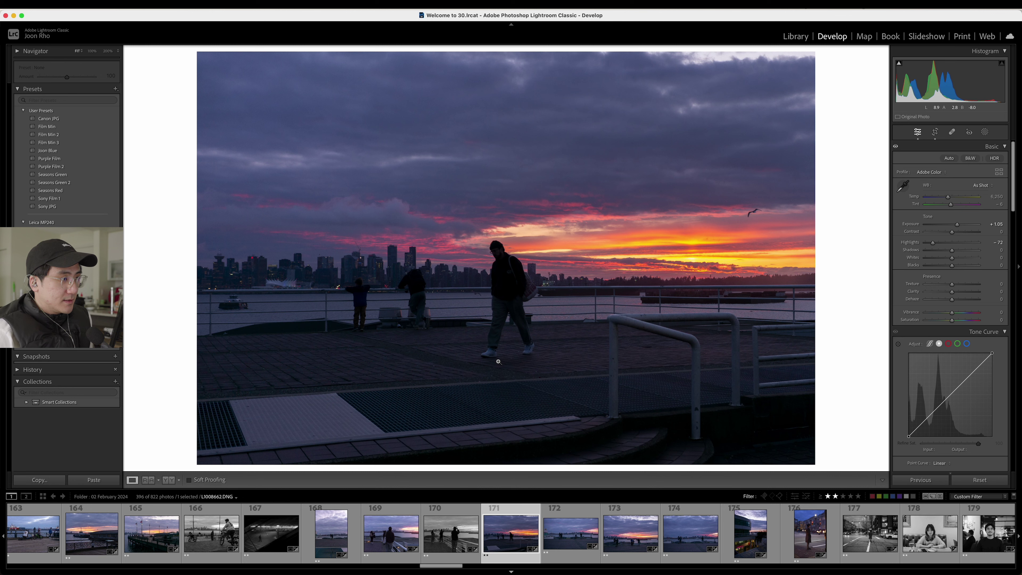
key(Right)
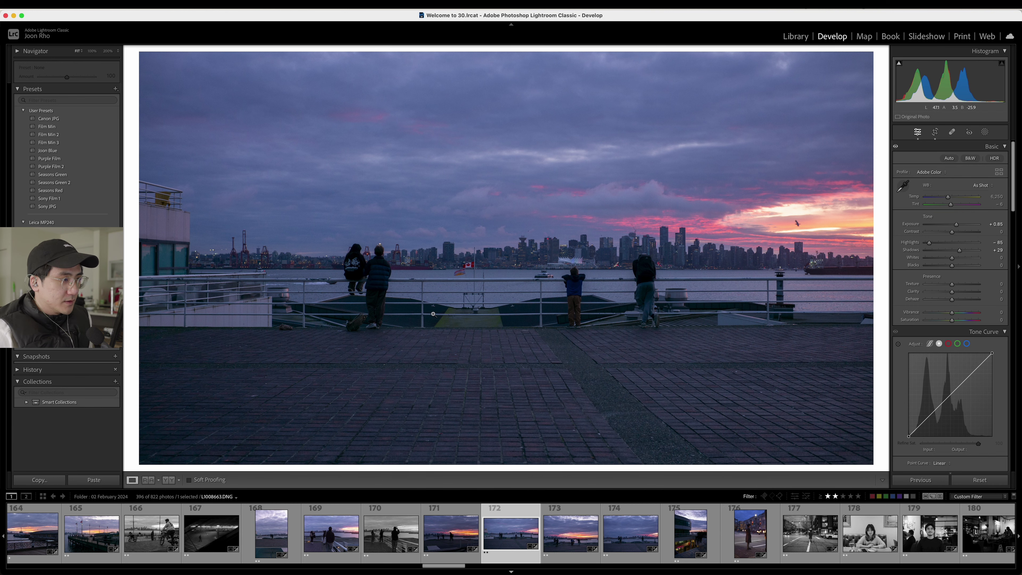
key(Right)
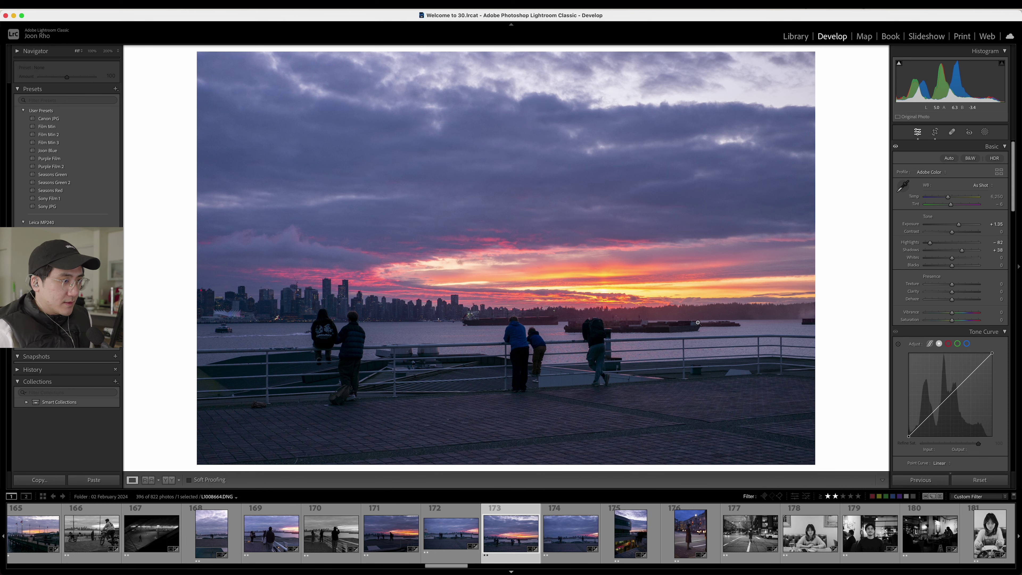
click(470, 360)
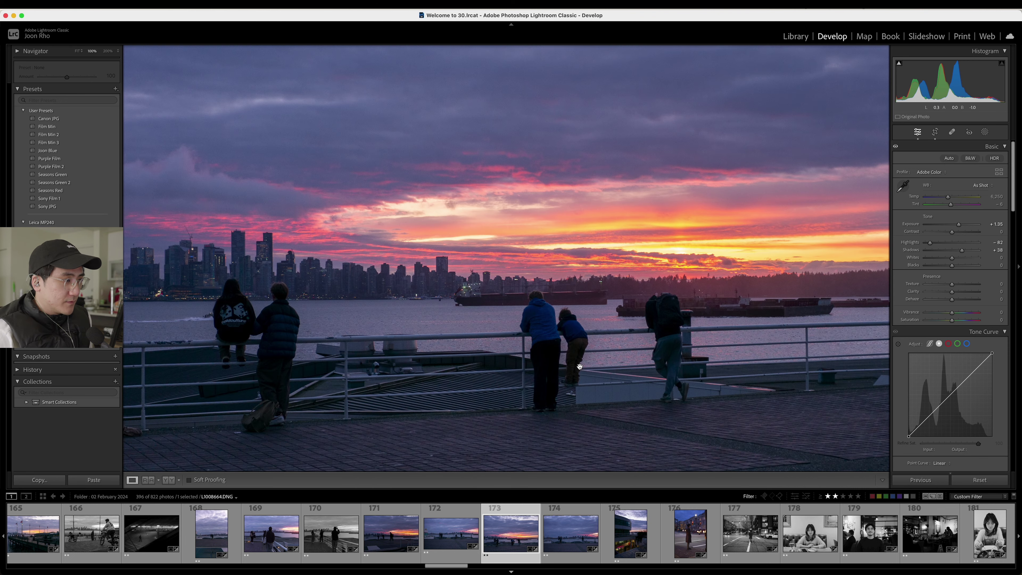
drag(423, 376, 373, 340)
- Back on photo 172, check the skyline and flag area at 100%
key(Left)
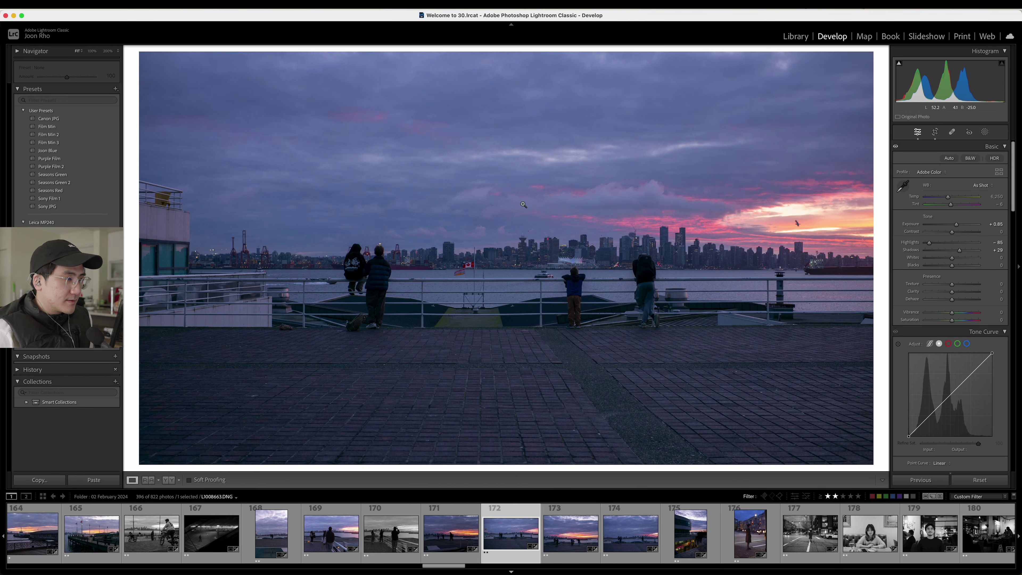
click(521, 243)
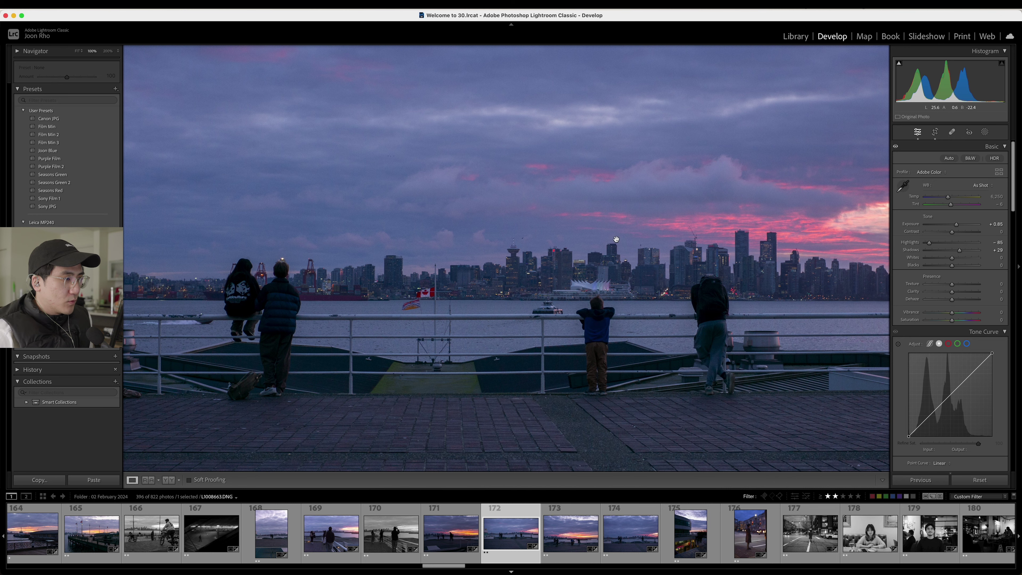
click(550, 301)
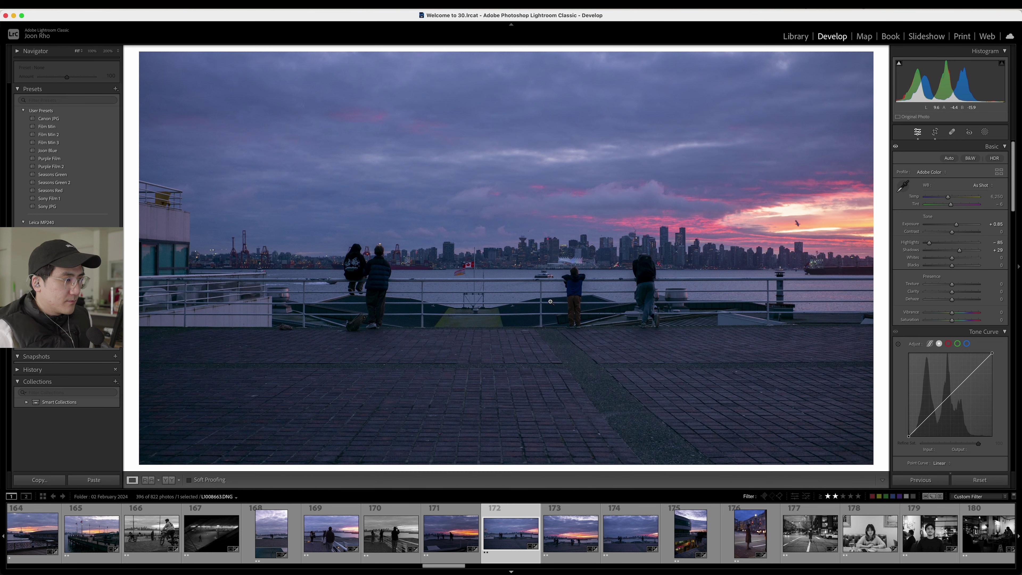
click(477, 270)
click(491, 280)
- Flip between photos 172 and 173, then rate photo 172 three stars
key(Right)
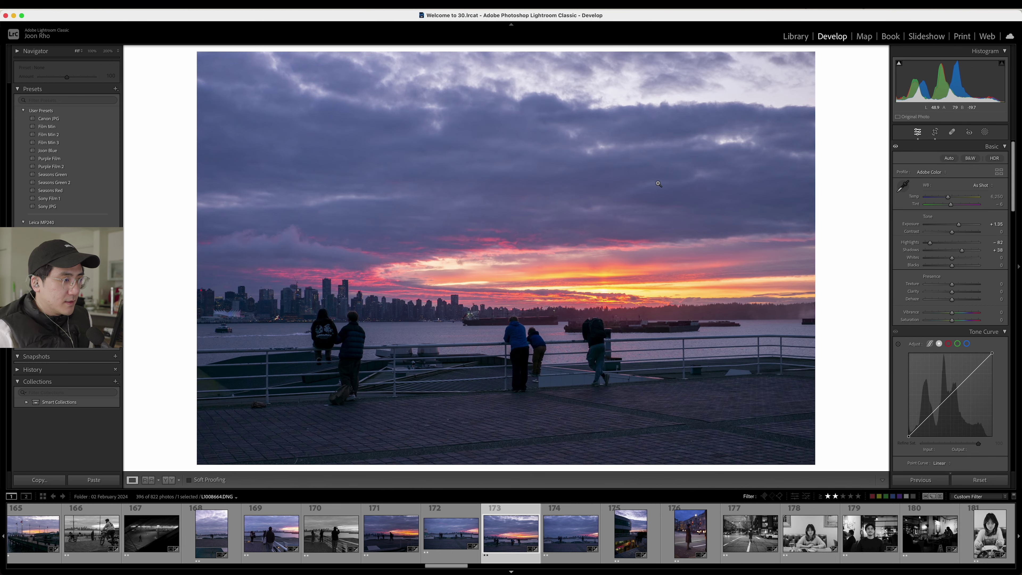
key(Left)
key(Right)
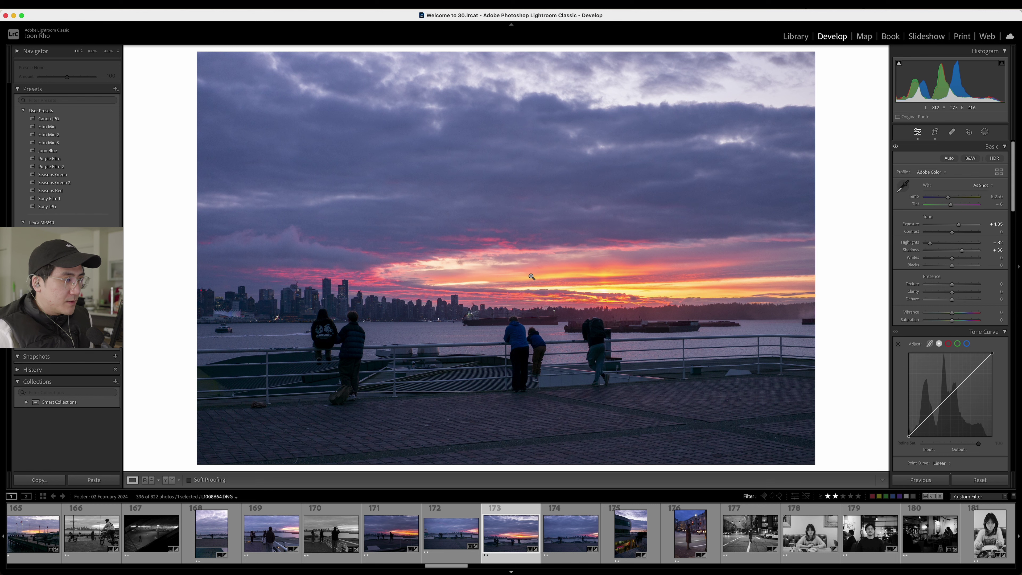
key(Left)
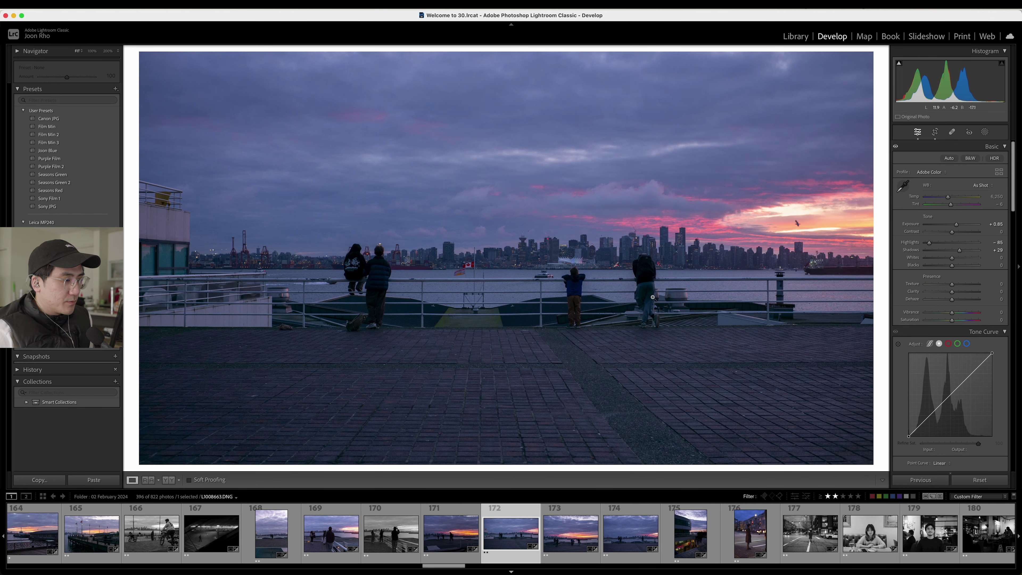
key(3)
- Skip ahead, glance again at photo 172, then advance toward the vertical frames
key(Right)
key(Right)
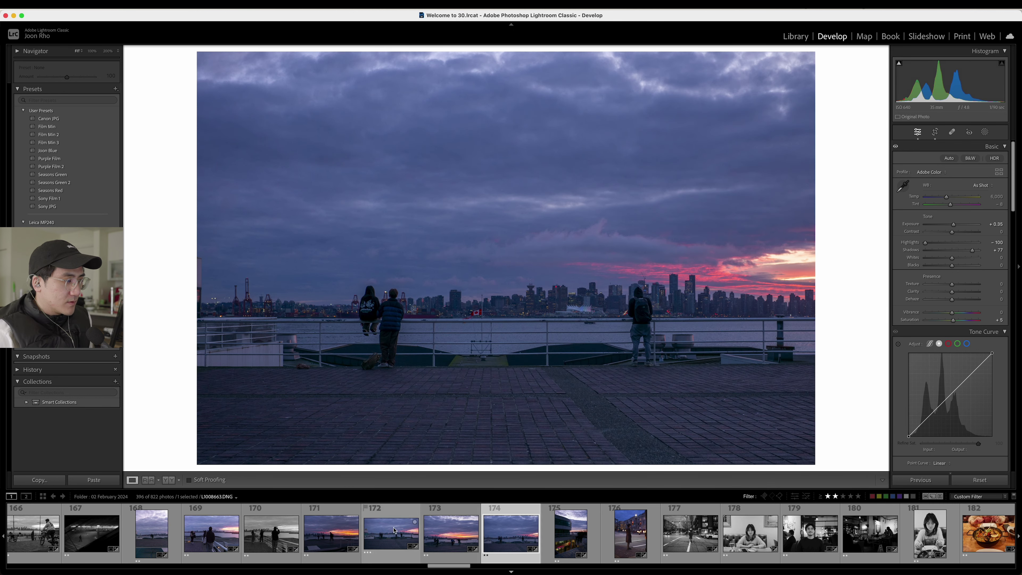
click(381, 528)
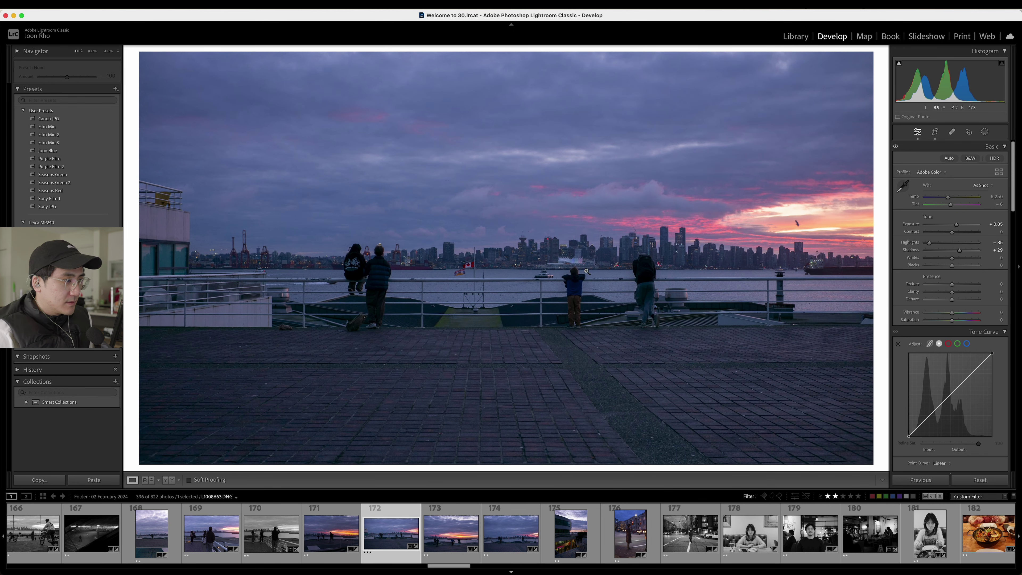
key(Right)
key(Right)
key(Right)
- Rate photo 177 three stars, then bring up earlier colour street scene 29 for comparison
key(Right)
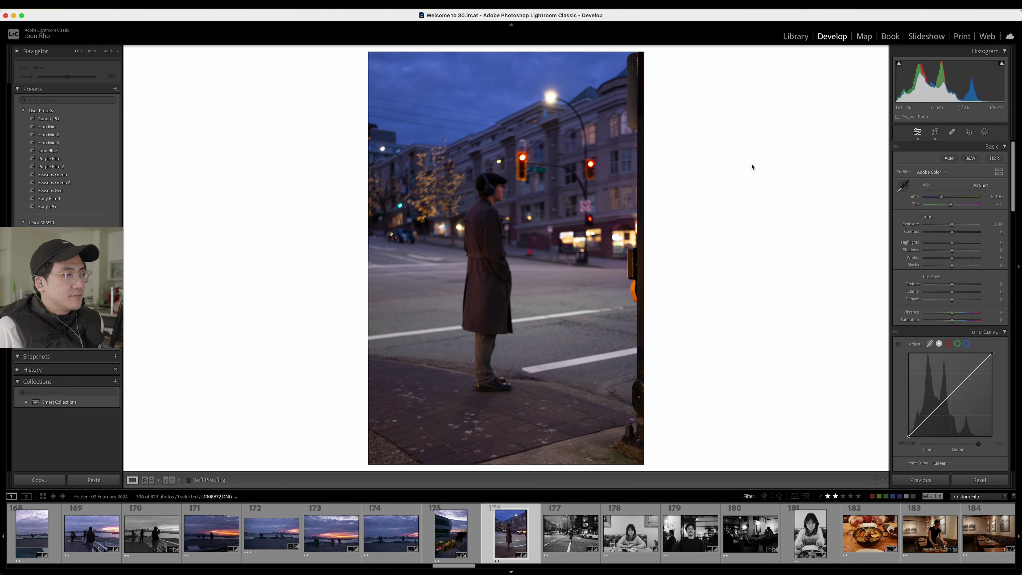
key(Right)
key(3)
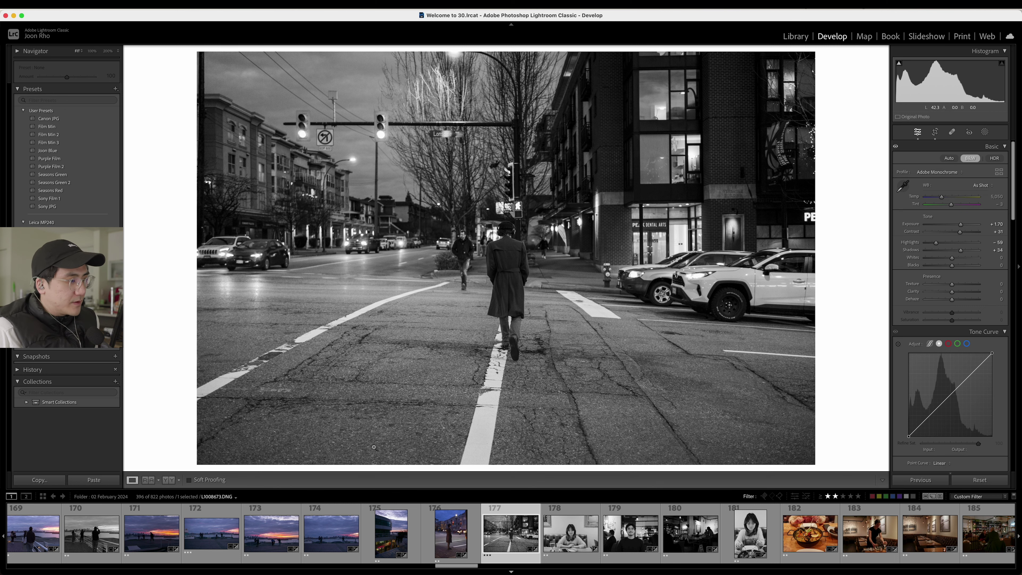
scroll(179, 523, up, 10)
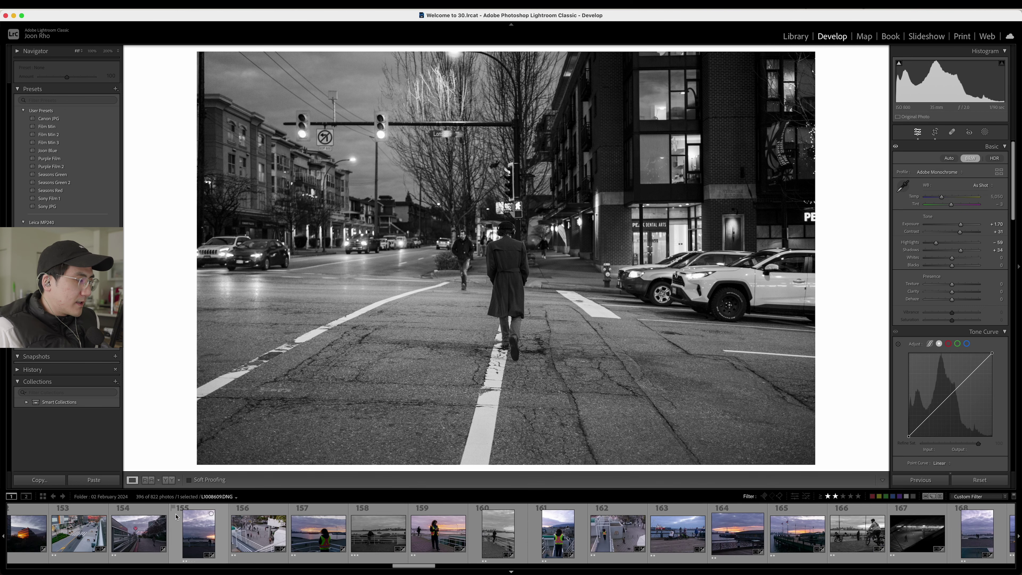
scroll(175, 517, up, 10)
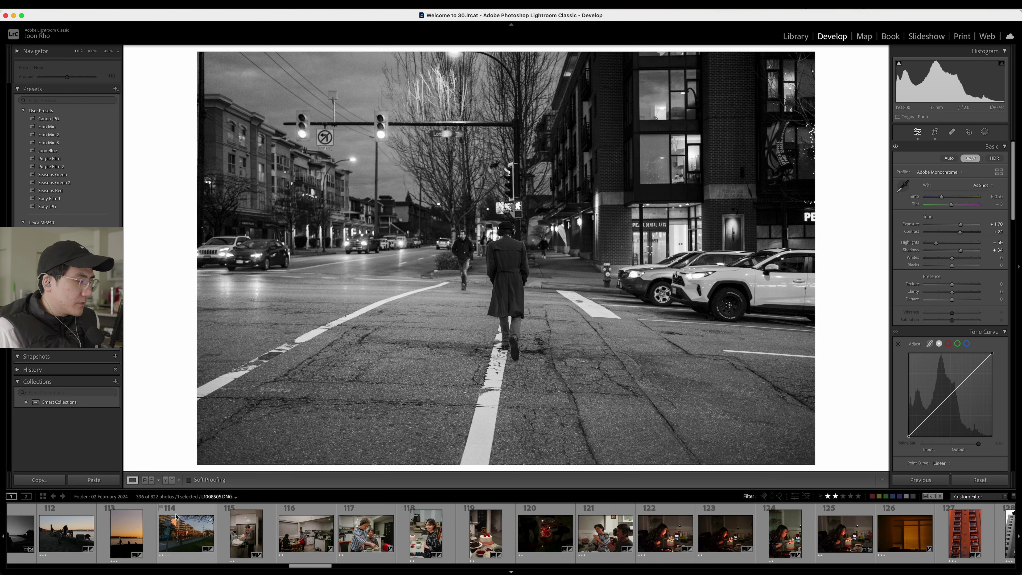
scroll(176, 516, up, 6)
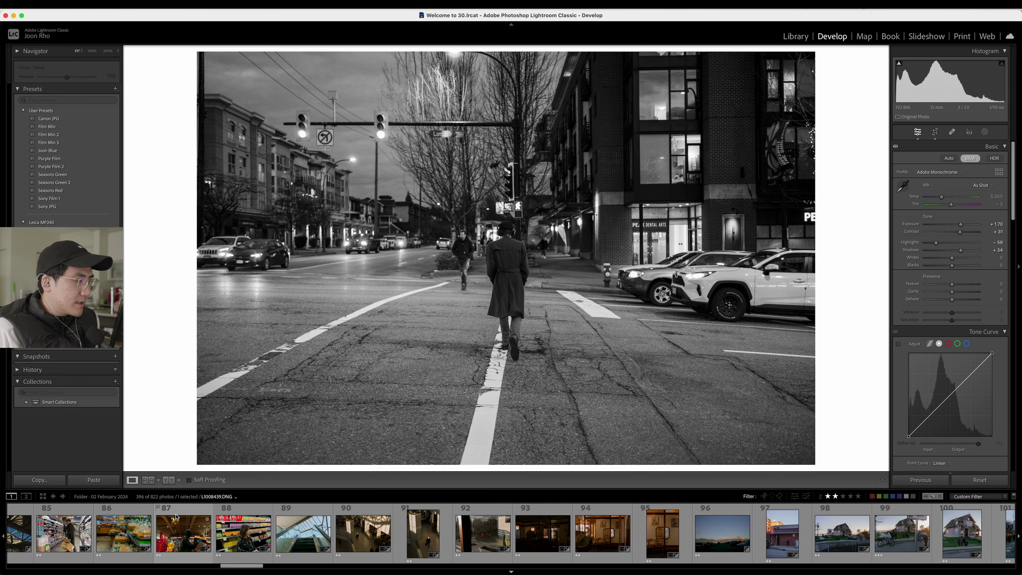
scroll(176, 517, up, 8)
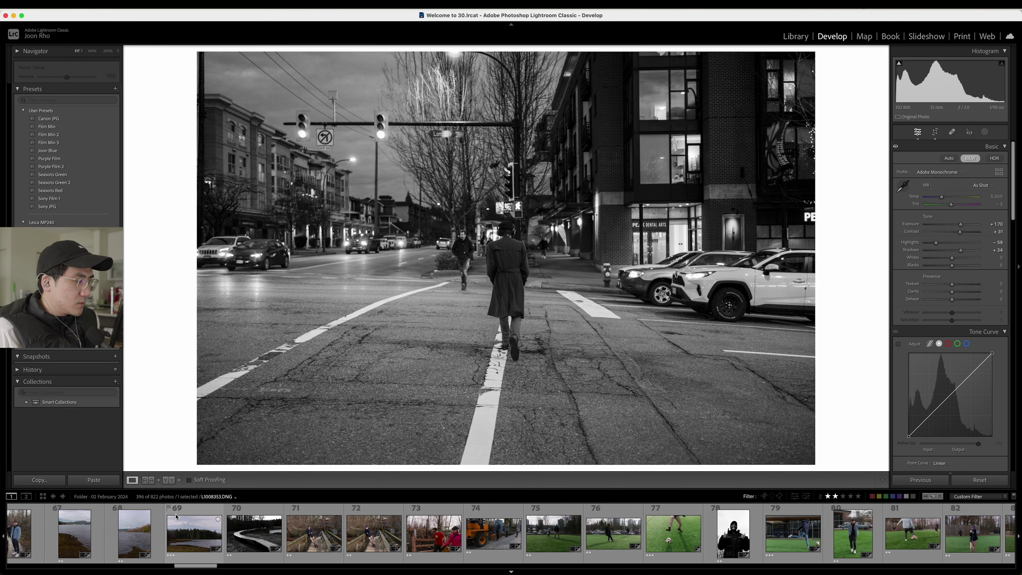
scroll(175, 517, up, 10)
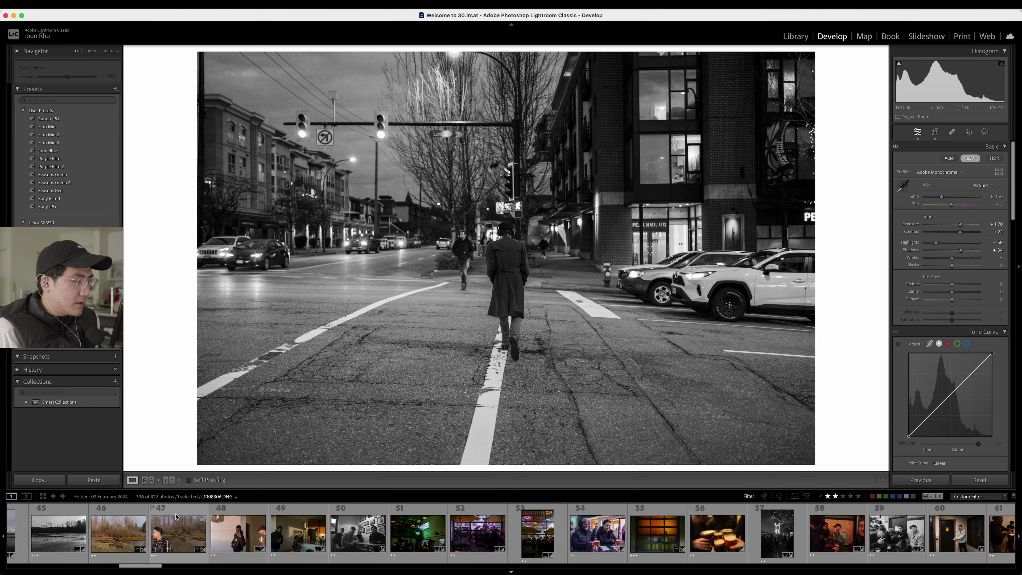
scroll(176, 517, up, 8)
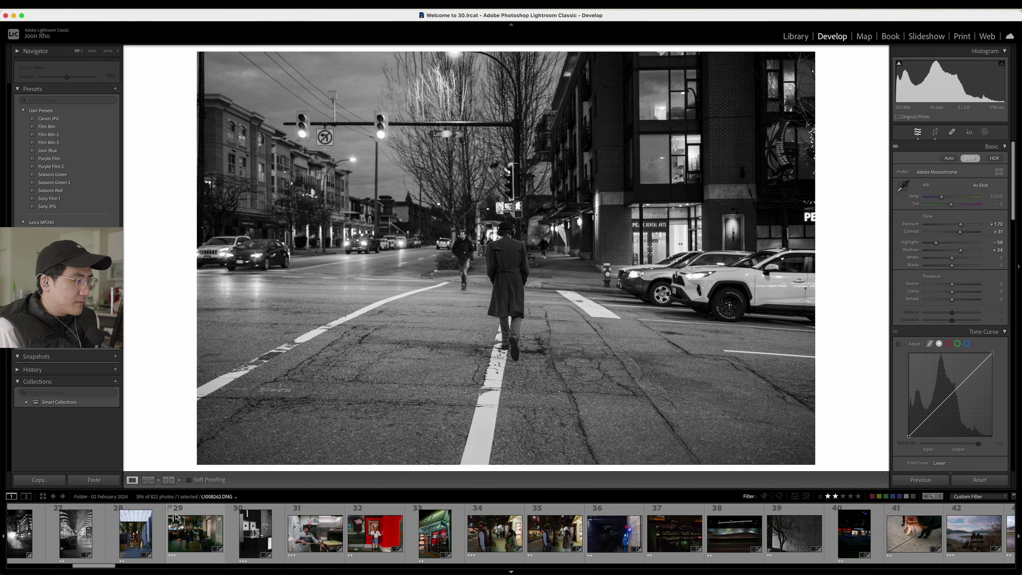
click(444, 533)
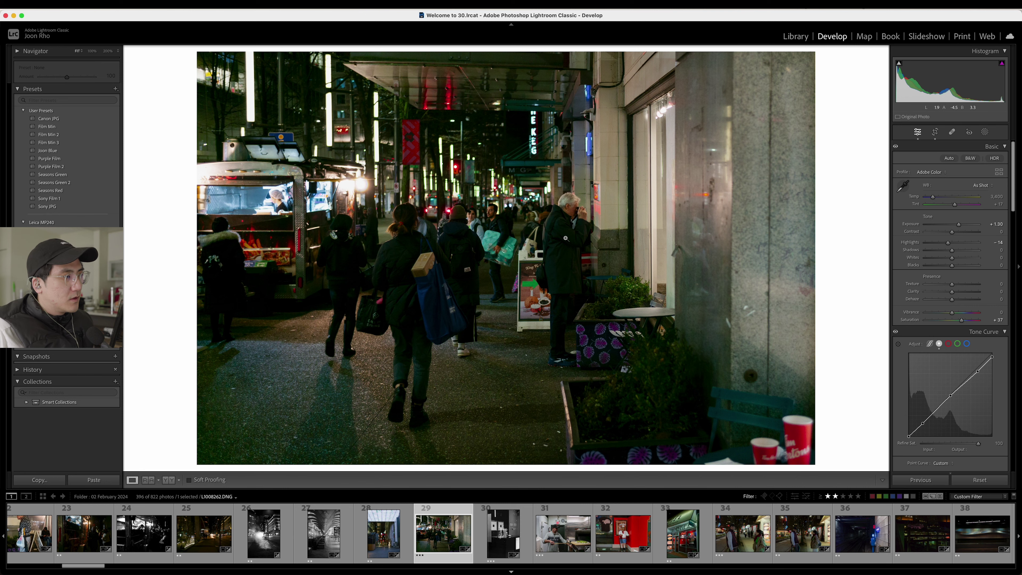
- Return to photo 177, check it at 100%, and move on to portrait 179
key(super+z)
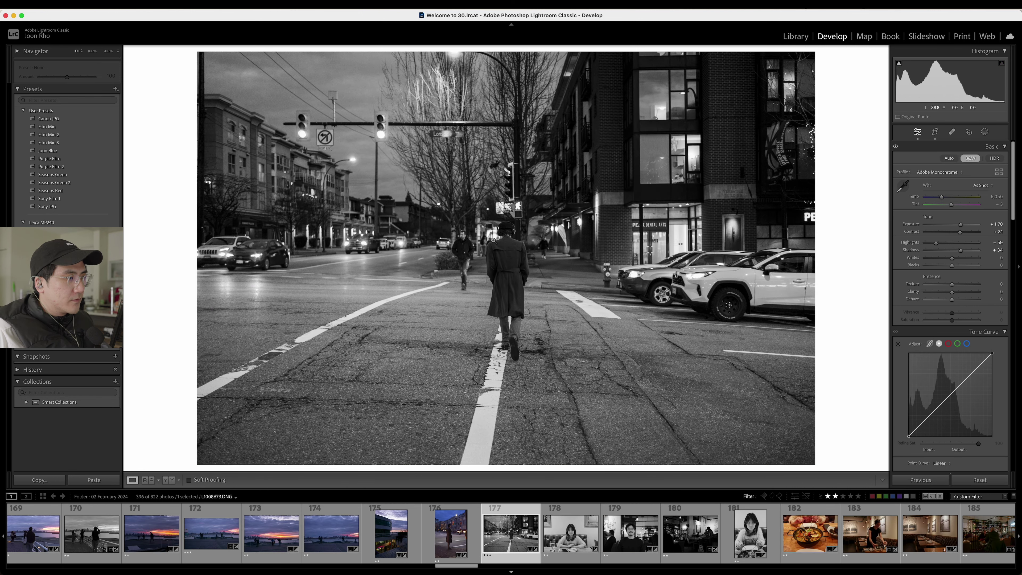
click(493, 240)
click(601, 221)
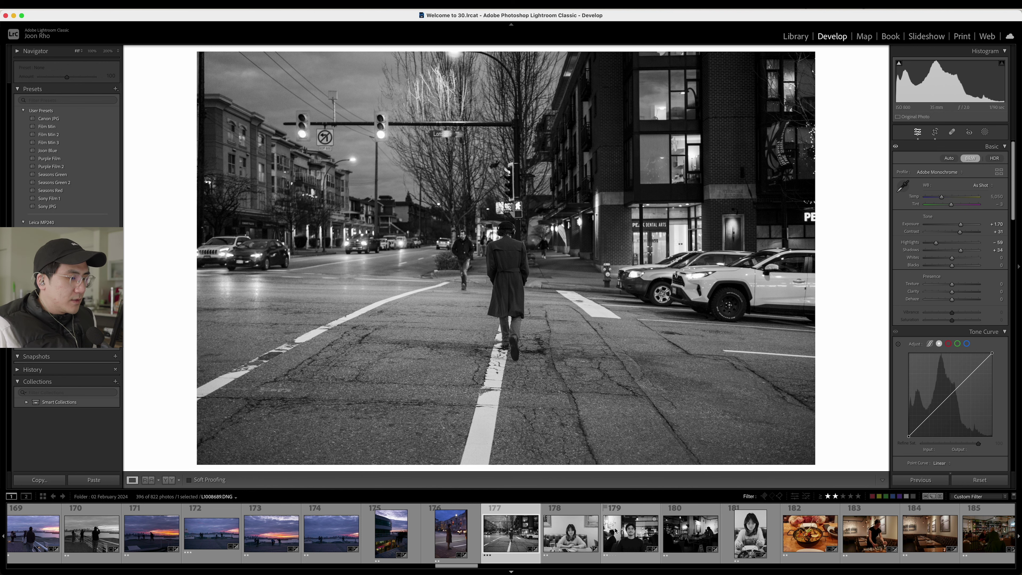
key(Right)
- Step through the restaurant booth, bar interior and Fishworks interior to the storefront photo
key(Right)
key(Right)
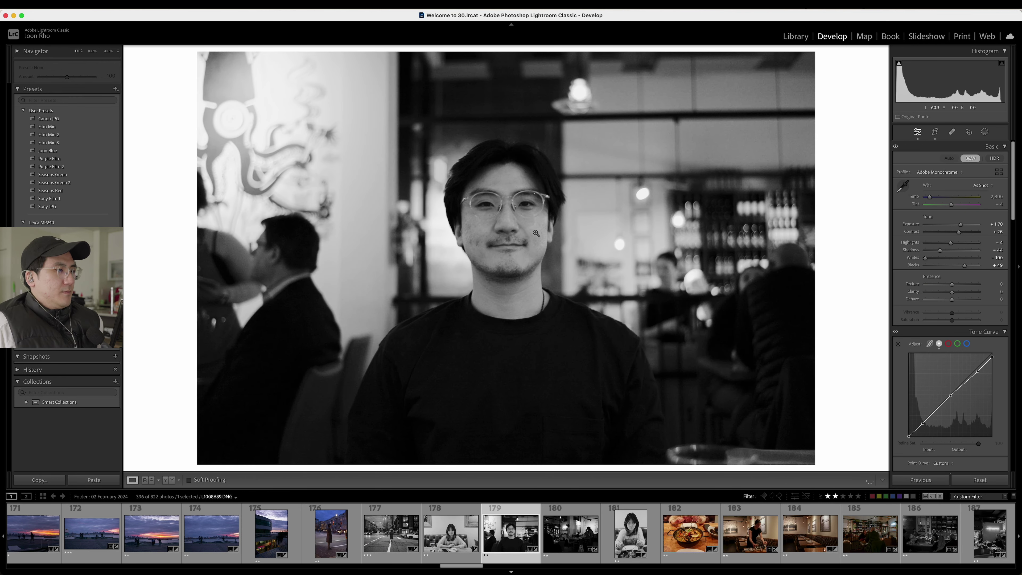
key(Right)
key(Right)
key(Right)
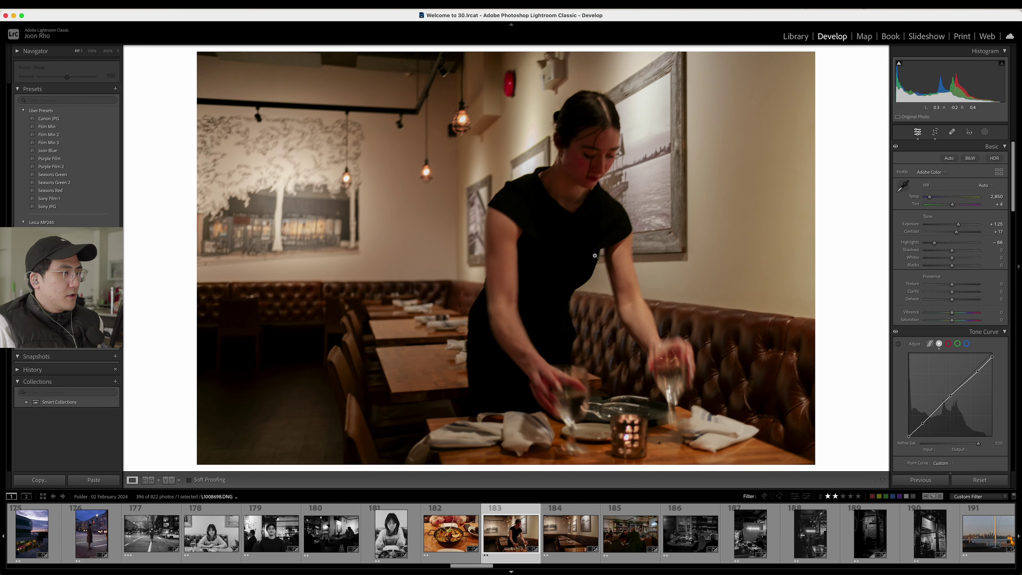
key(Right)
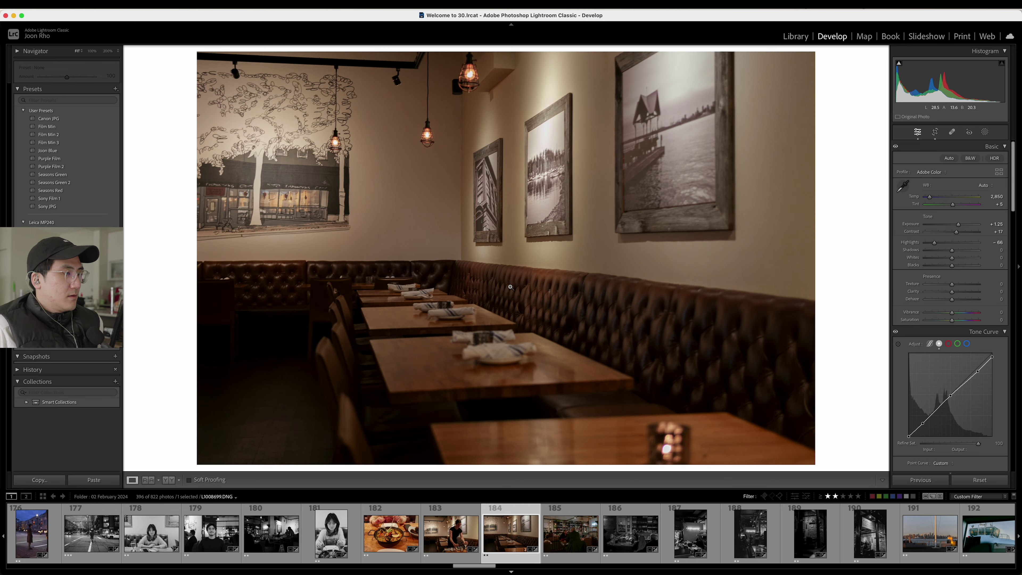
key(Right)
key(Right)
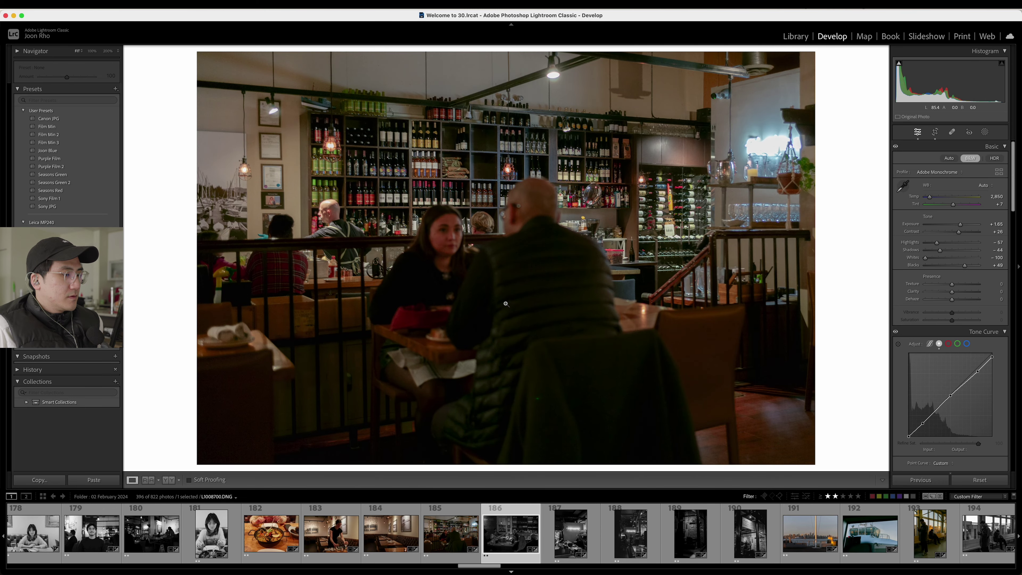
key(Right)
key(Right)
key(Right)
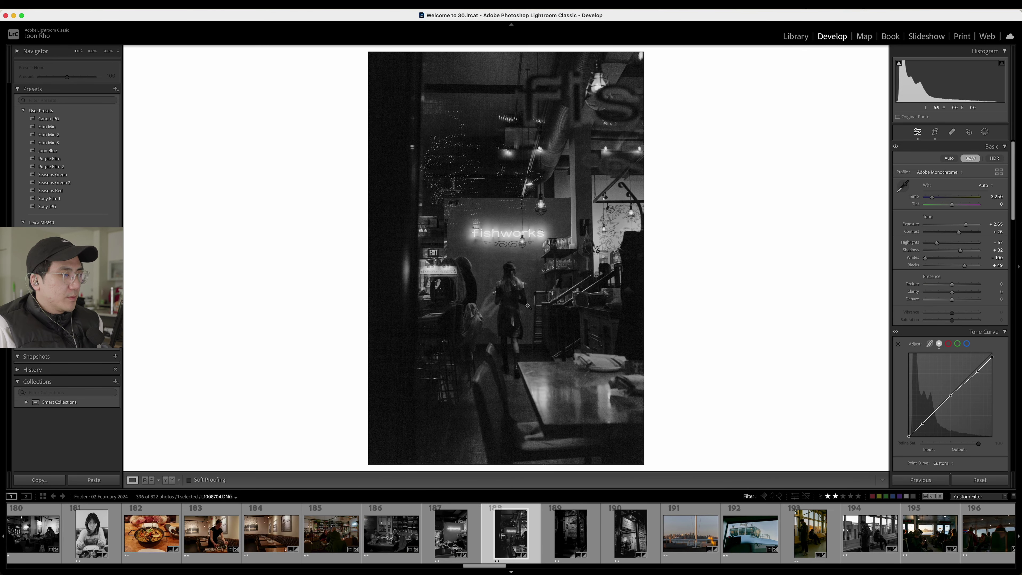
key(Right)
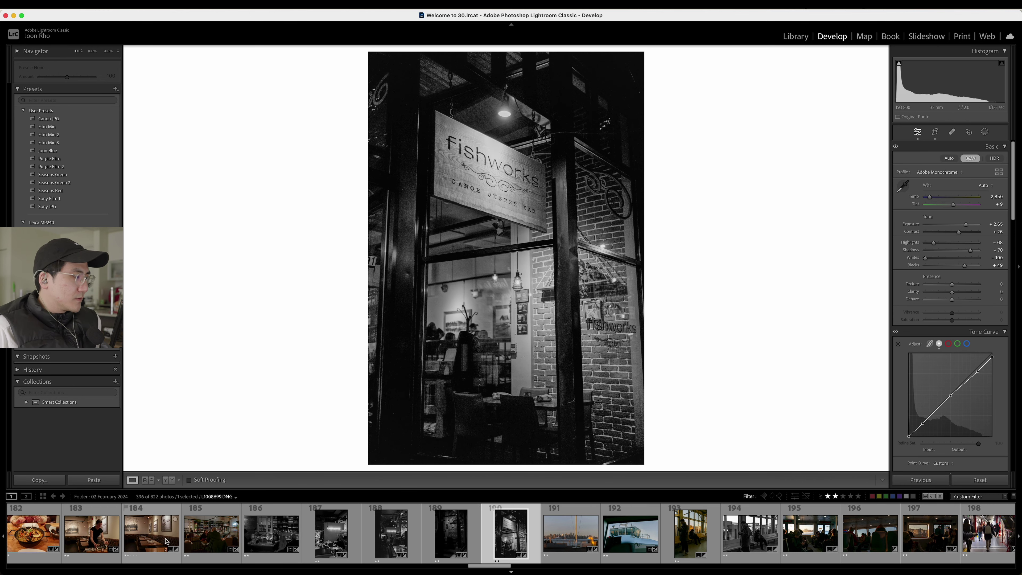
- Revisit the waitress-setting-the-table photo and check the glasses and hands at 100%
click(96, 534)
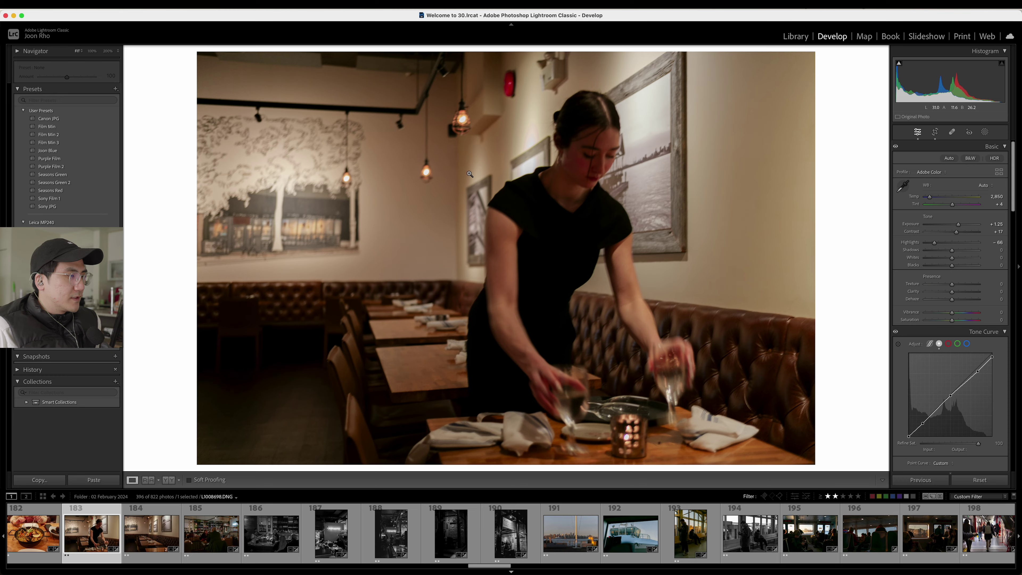
click(445, 243)
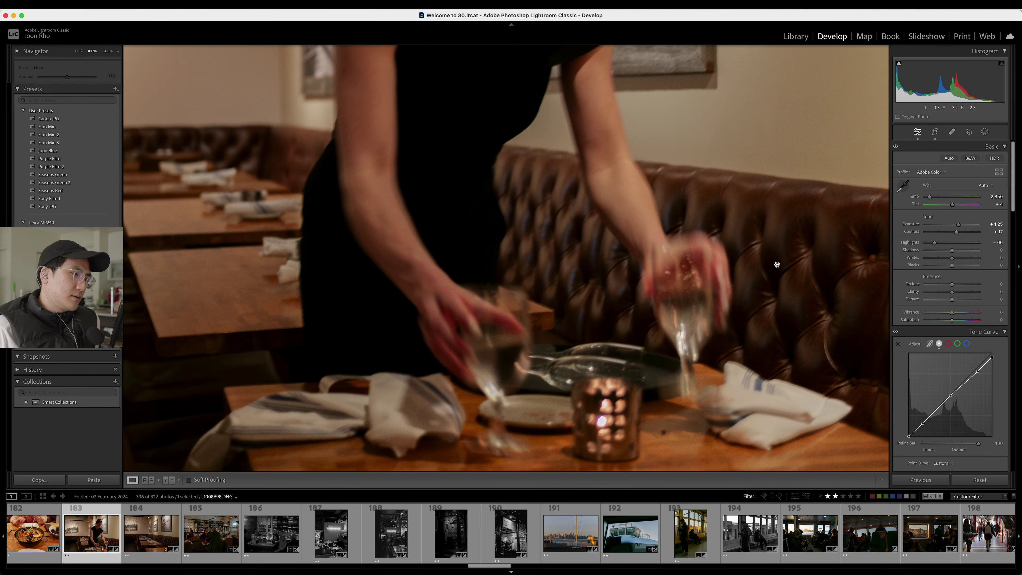
click(778, 266)
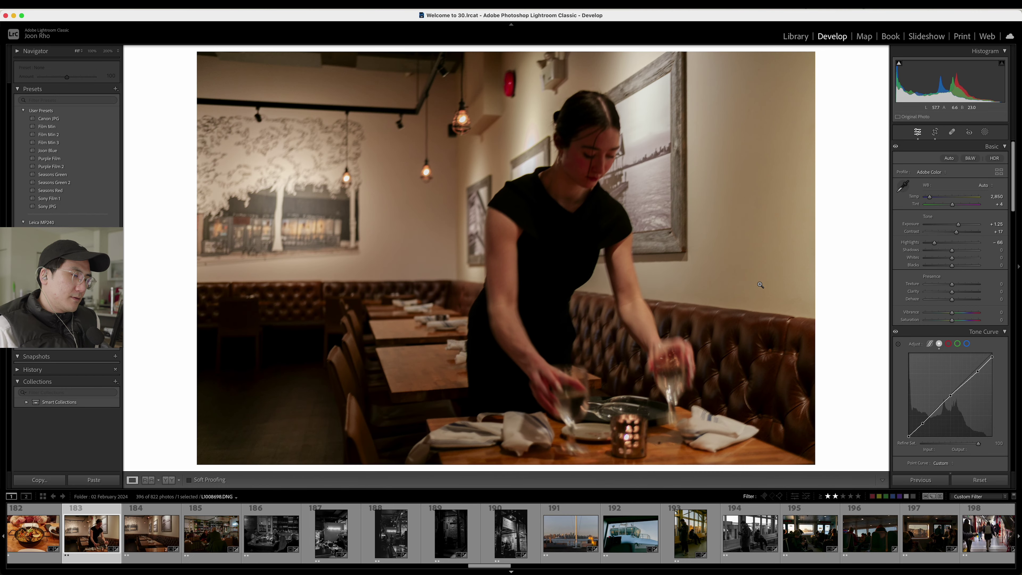
- Revisit the Fishworks storefront and harbour skyline, then check the ferry wheelhouse photo up close
scroll(841, 532, up, 3)
click(843, 525)
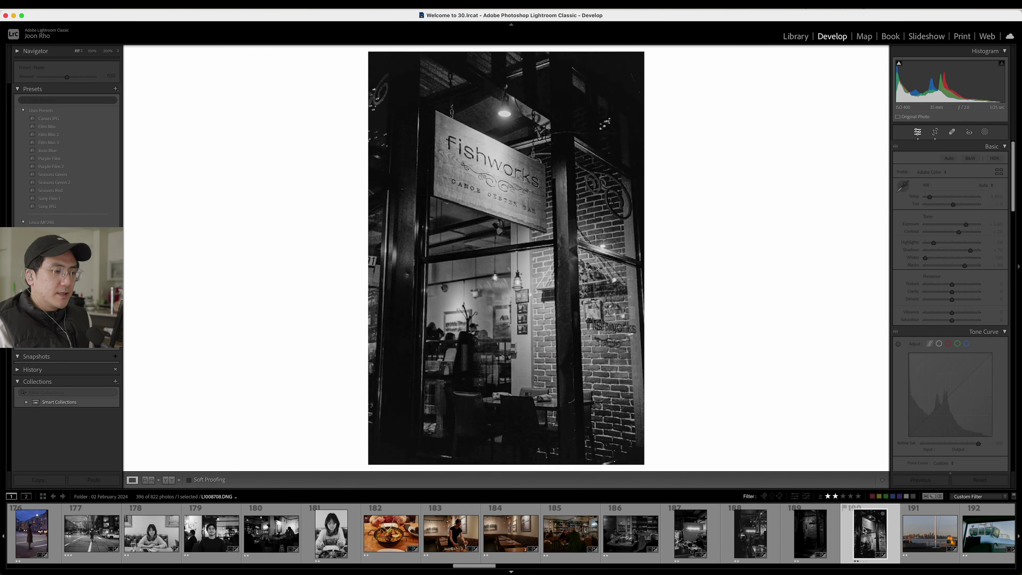
click(929, 532)
key(Right)
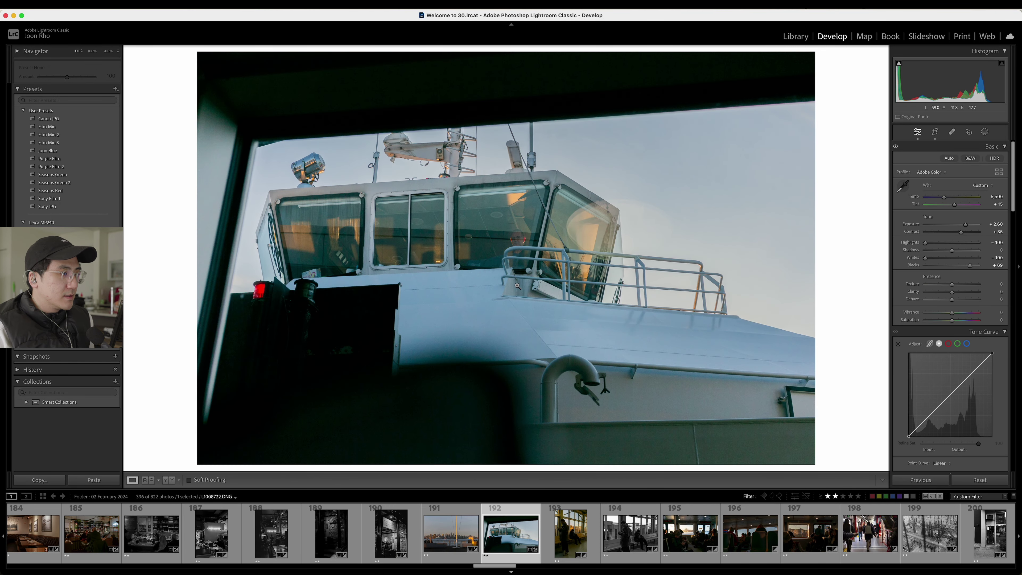
click(517, 285)
click(534, 258)
- Tighten the waiting-room photo's crop around the standing man and rate it three stars
key(Right)
key(Right)
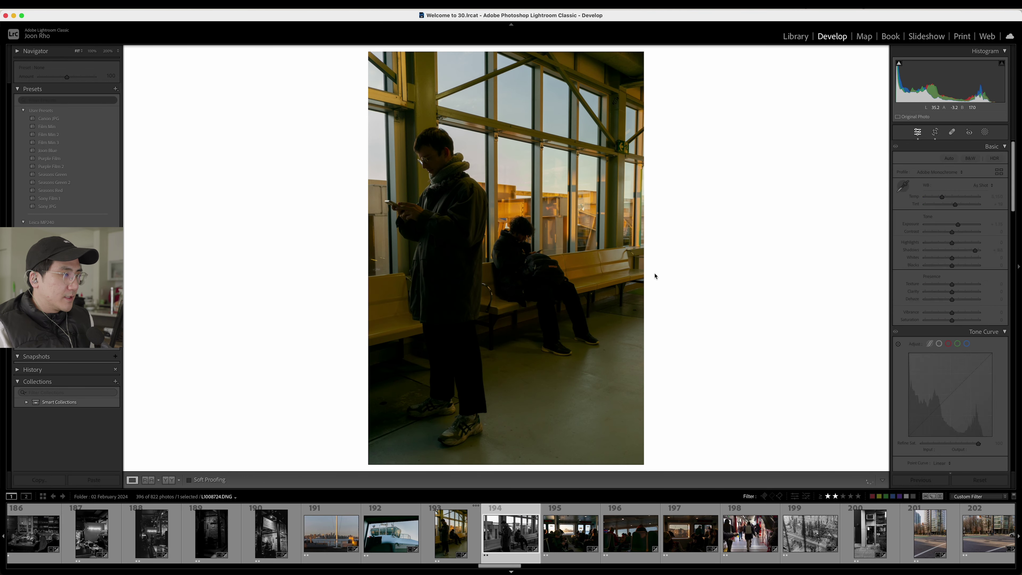
key(Left)
key(r)
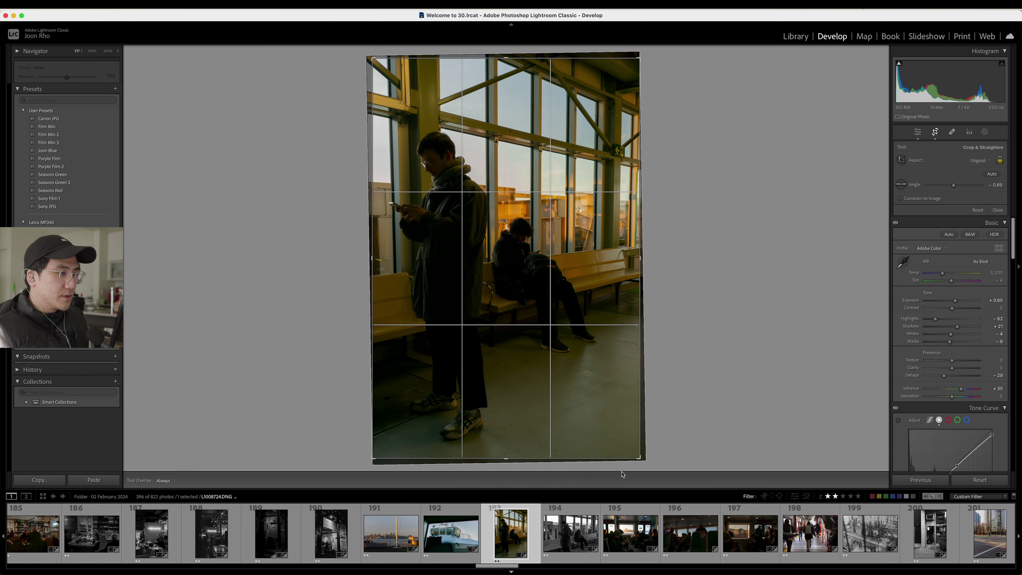
drag(449, 326, 518, 172)
key(r)
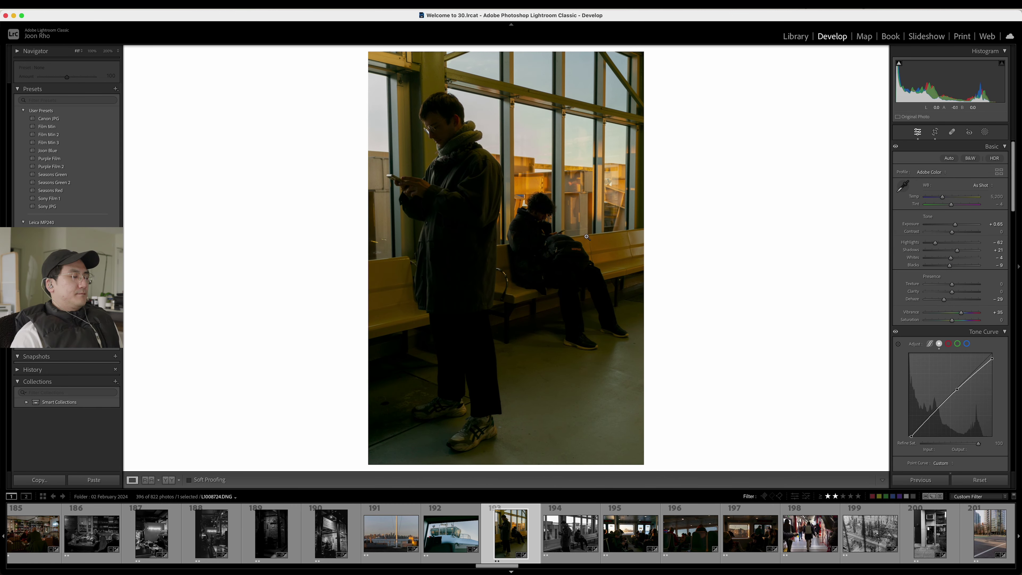
key(3)
- Advance to the ferry cabin passengers photo and pan across it at 100%
key(Right)
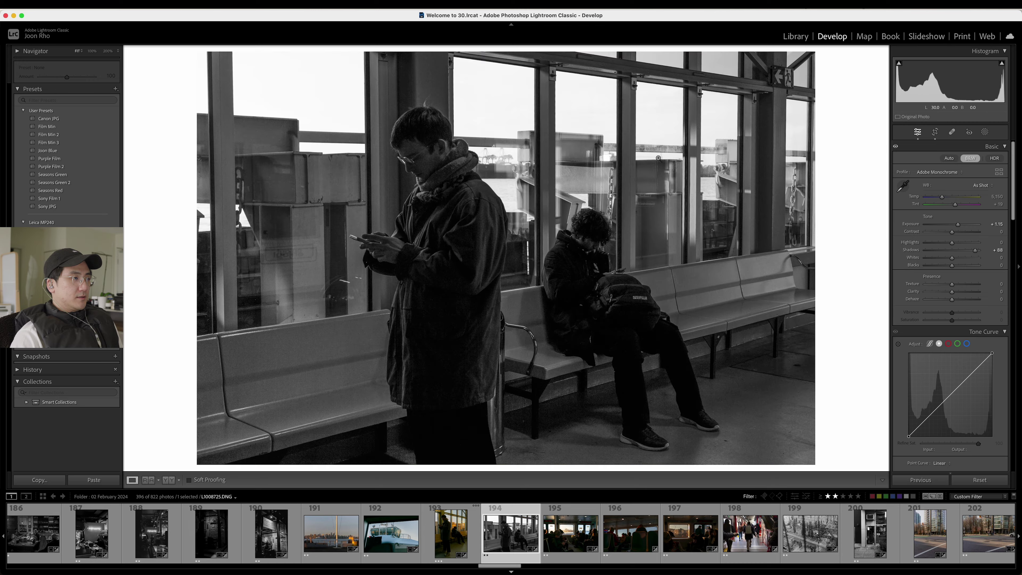
key(Right)
click(320, 294)
drag(321, 294, 587, 228)
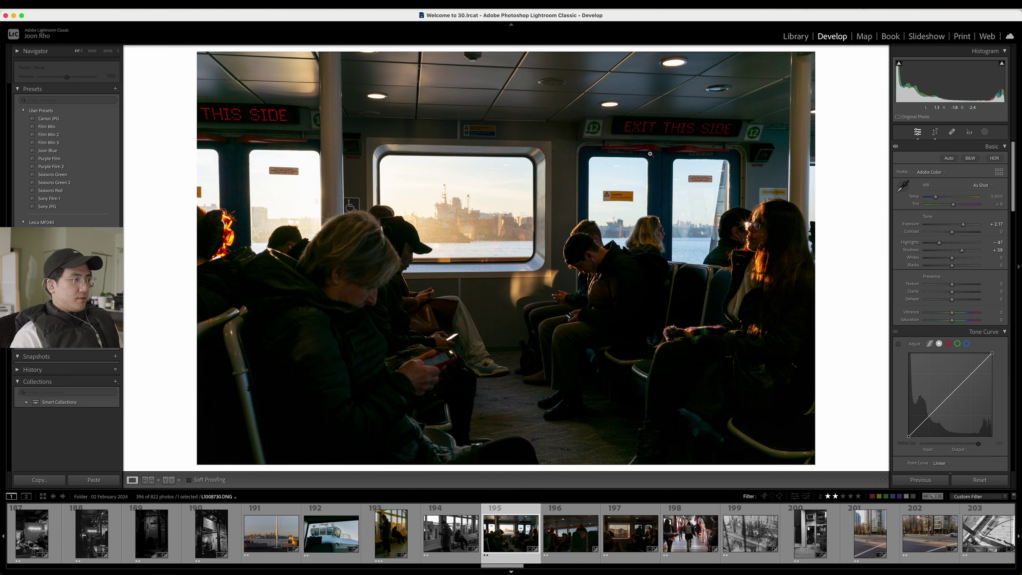
- Zoom in on the woman in ferry seats photo 196, then back out
key(Right)
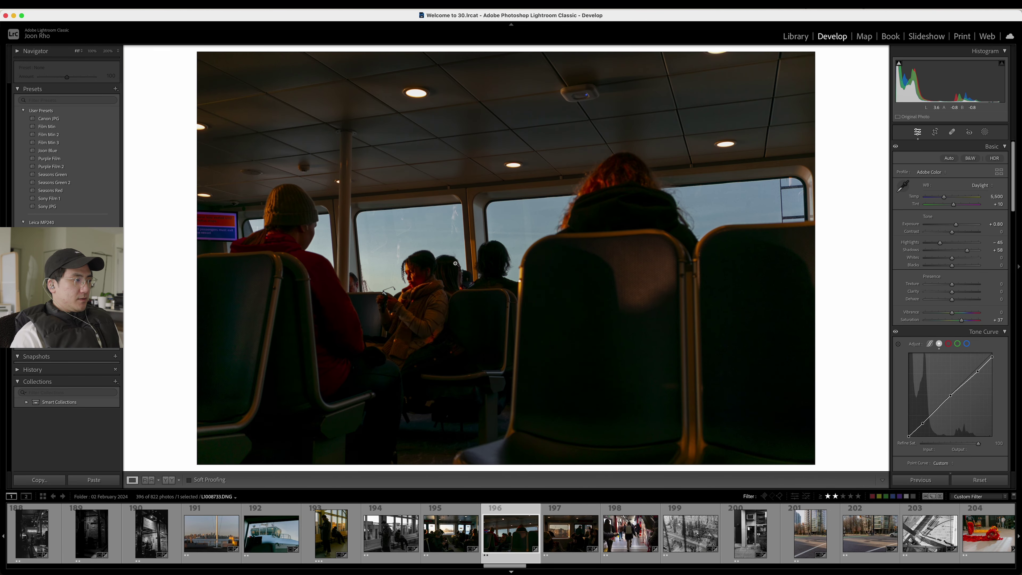
drag(454, 253, 554, 264)
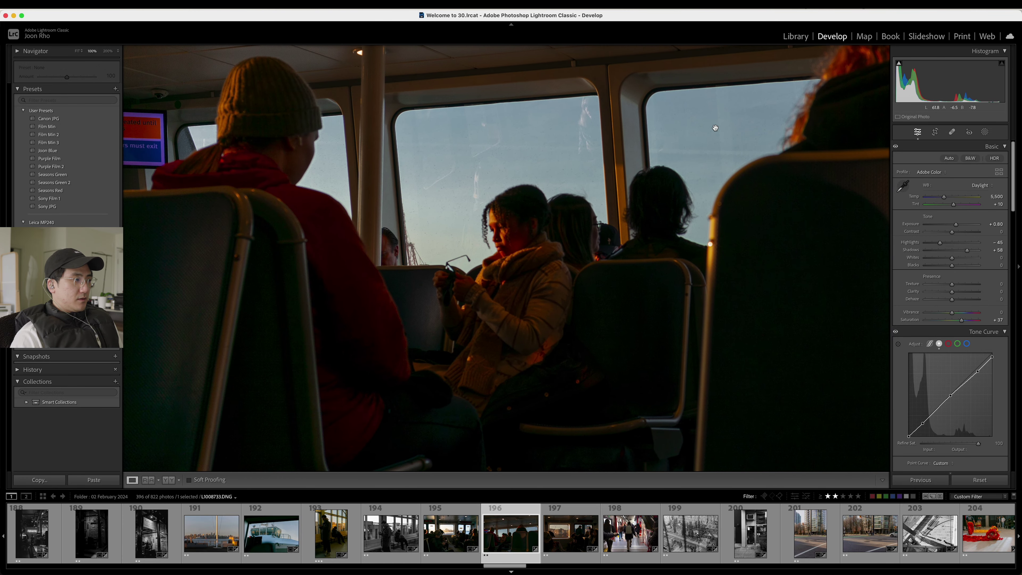
drag(714, 128, 499, 237)
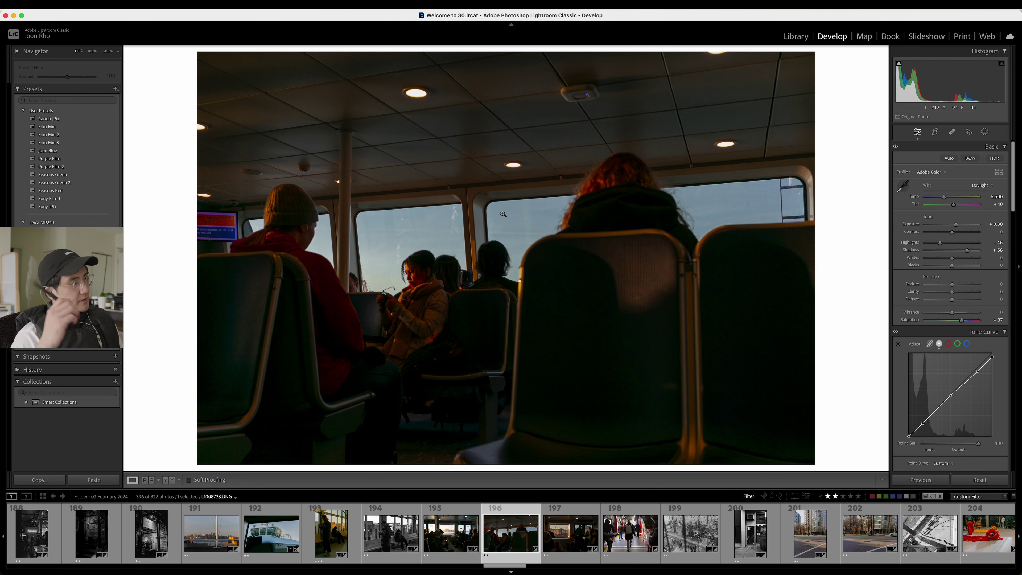
- Inspect ferry photo 197 at 100%, panning across the passengers, seats and left window
key(Right)
click(653, 219)
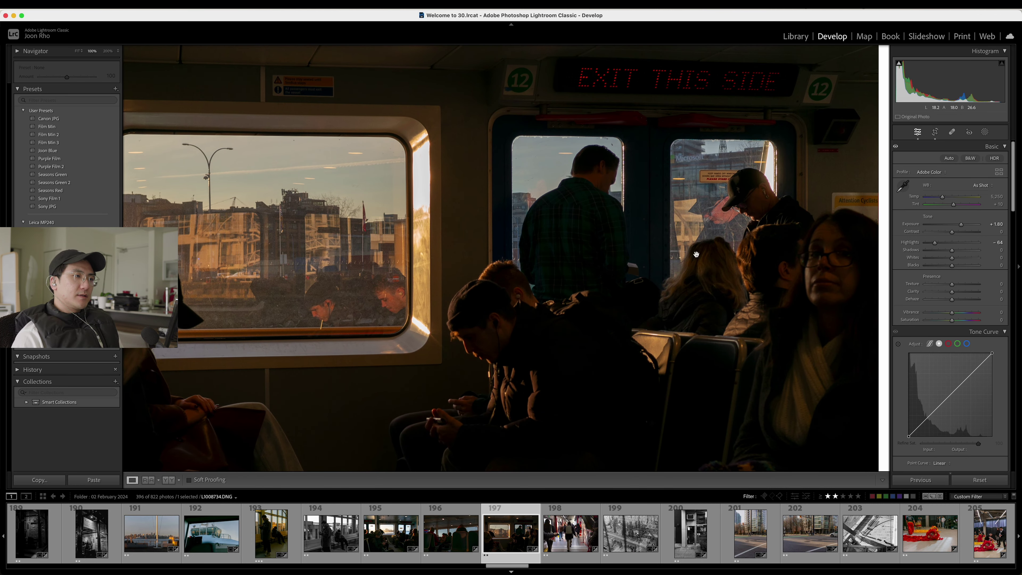
drag(643, 271, 588, 228)
drag(394, 315, 704, 245)
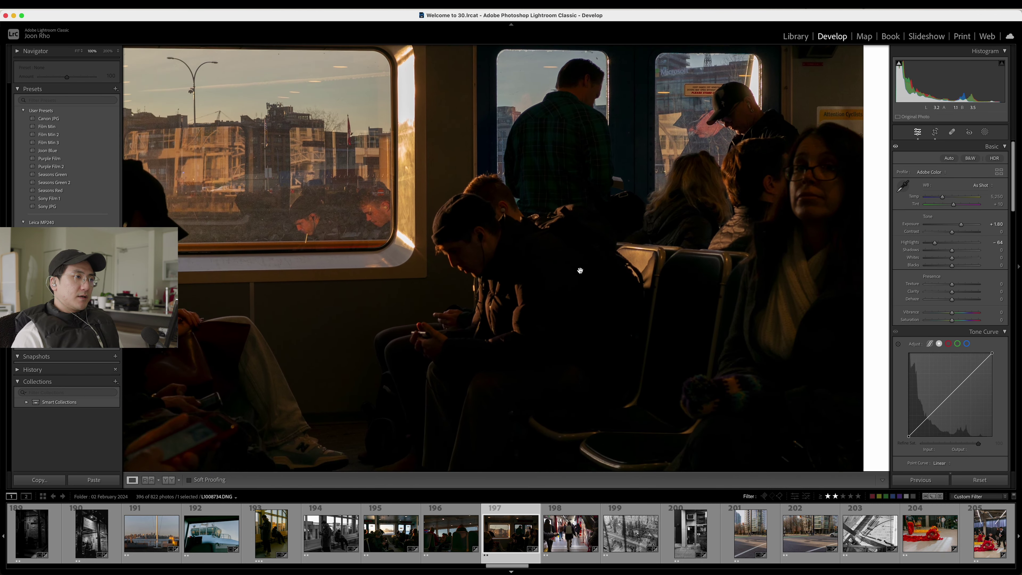
drag(509, 305, 672, 245)
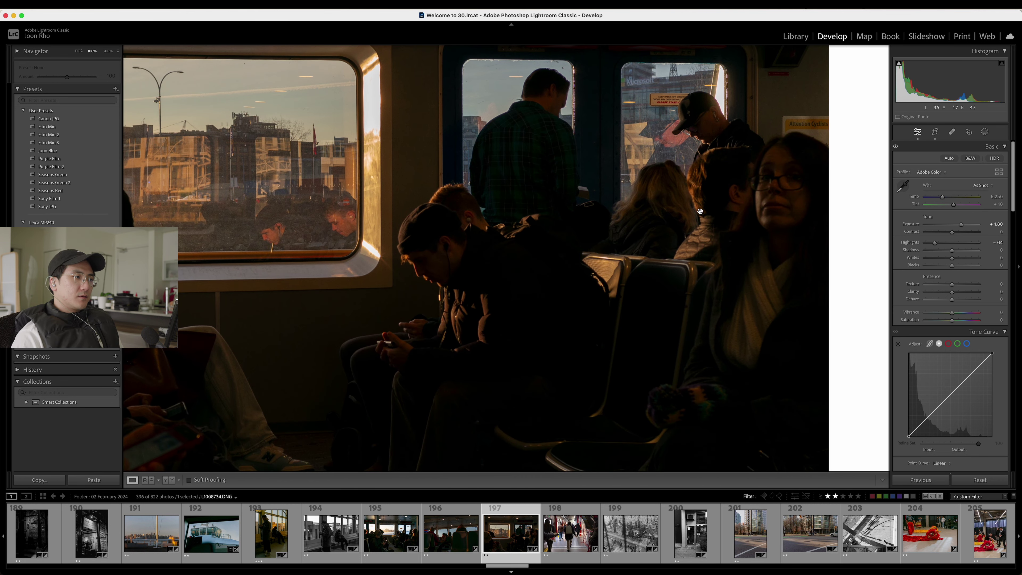
drag(420, 305, 644, 217)
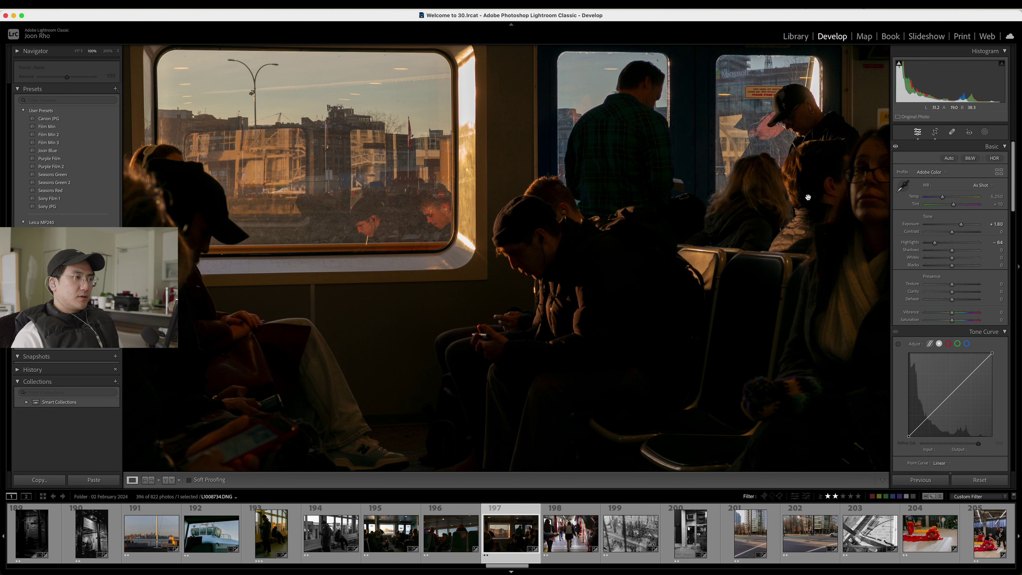
drag(347, 289, 636, 246)
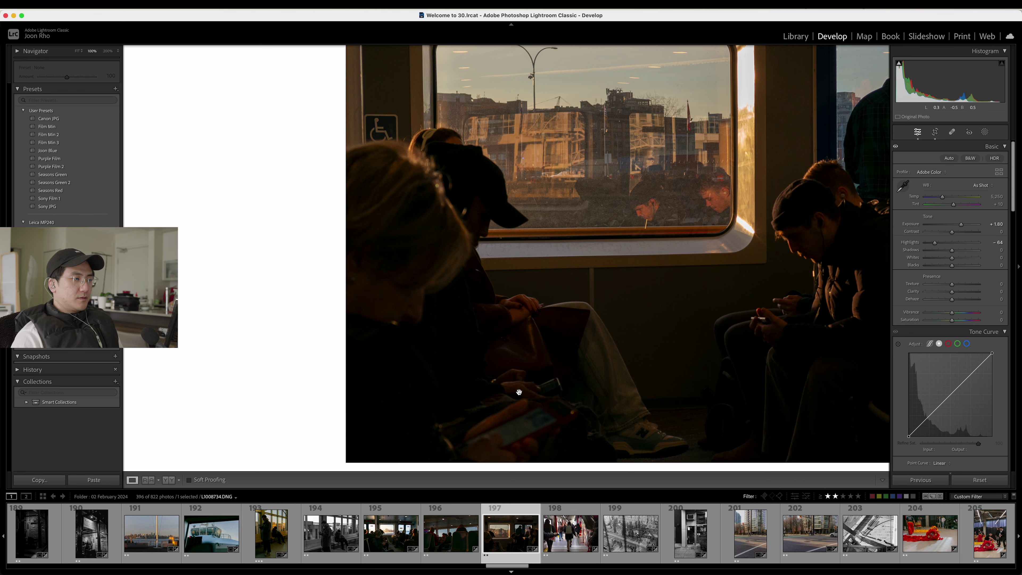
click(532, 390)
click(303, 313)
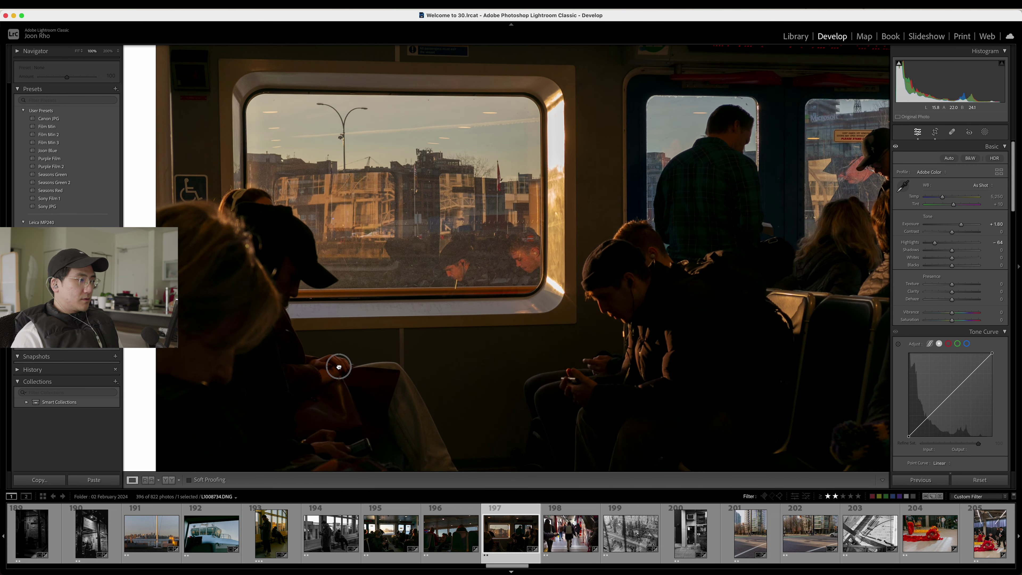
click(393, 399)
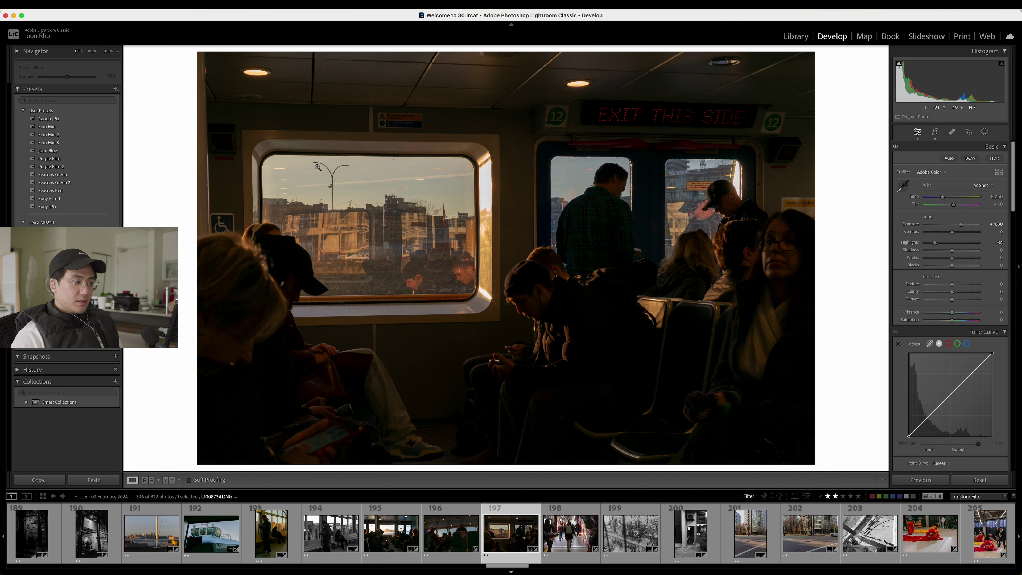
- Step past the construction photo and jump ahead to the fire truck underpass photo
key(Right)
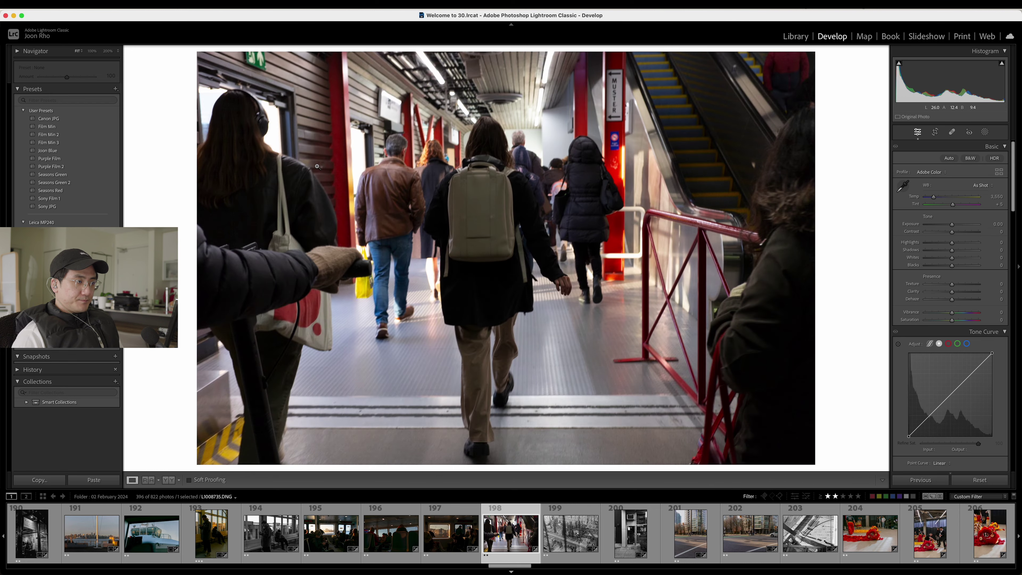
key(Right)
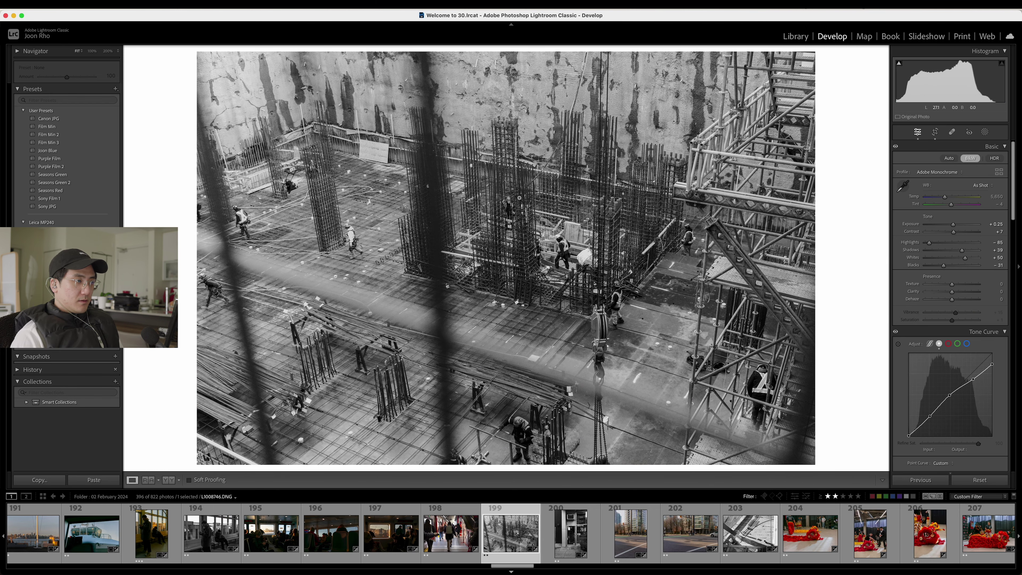
key(Right)
key(Right)
key(Right)
key(Right)
key(Right)
key(Right)
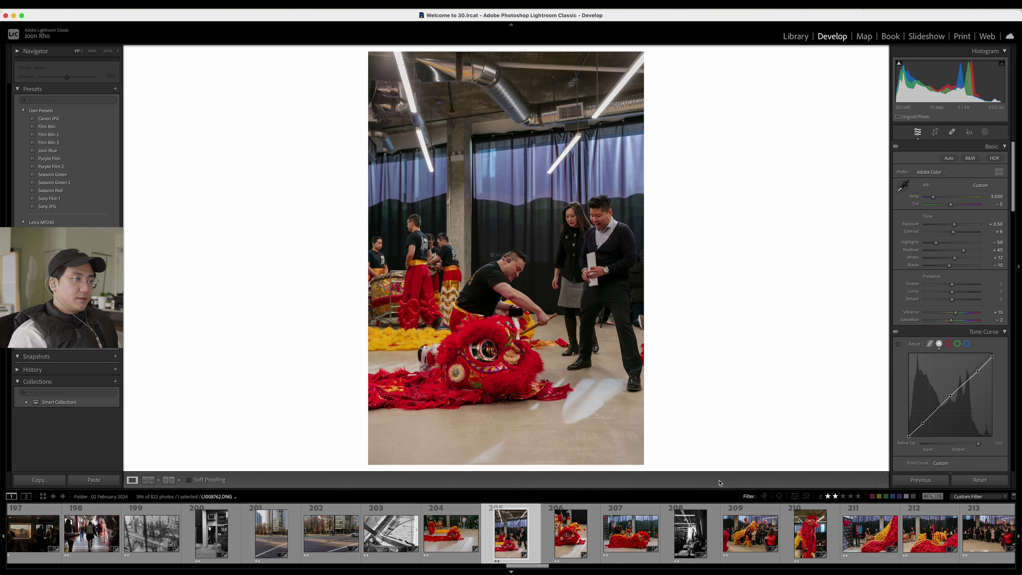
scroll(812, 530, down, 10)
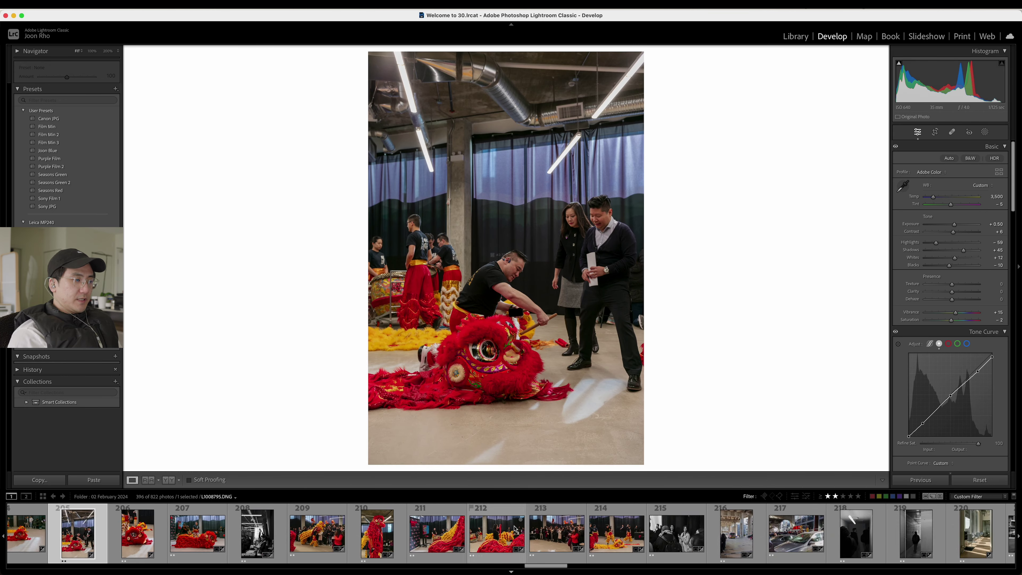
click(322, 534)
- Advance through the following frames, past the crosswalk photo, to the tower photo
key(Right)
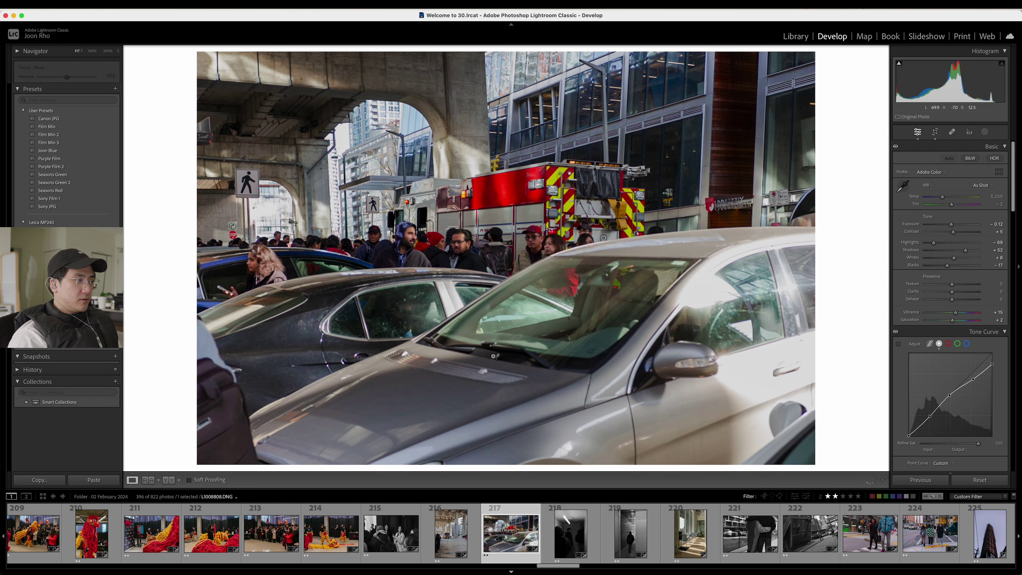
key(Right)
key(Right)
key(Right)
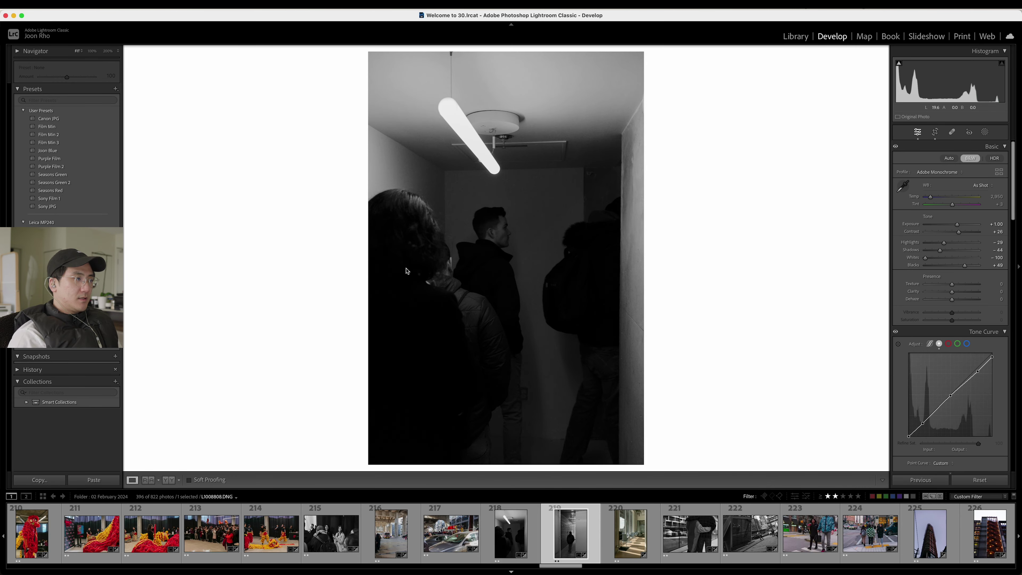
key(Right)
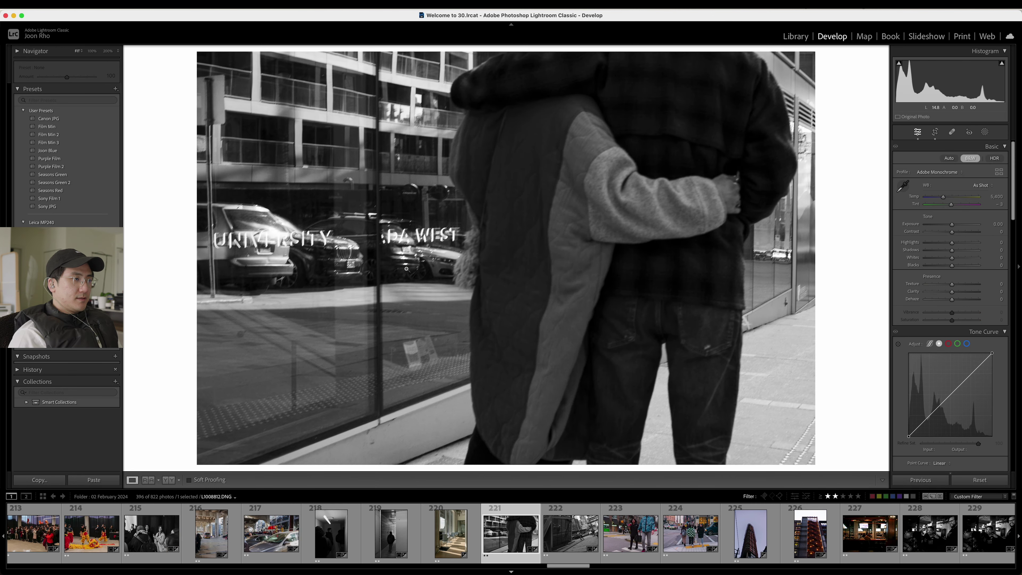
key(Right)
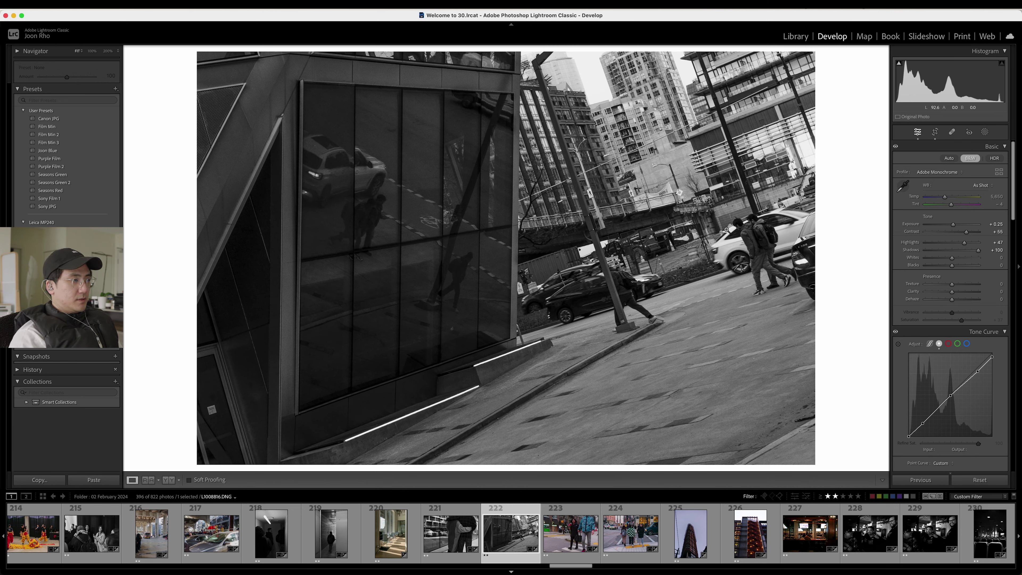
key(Right)
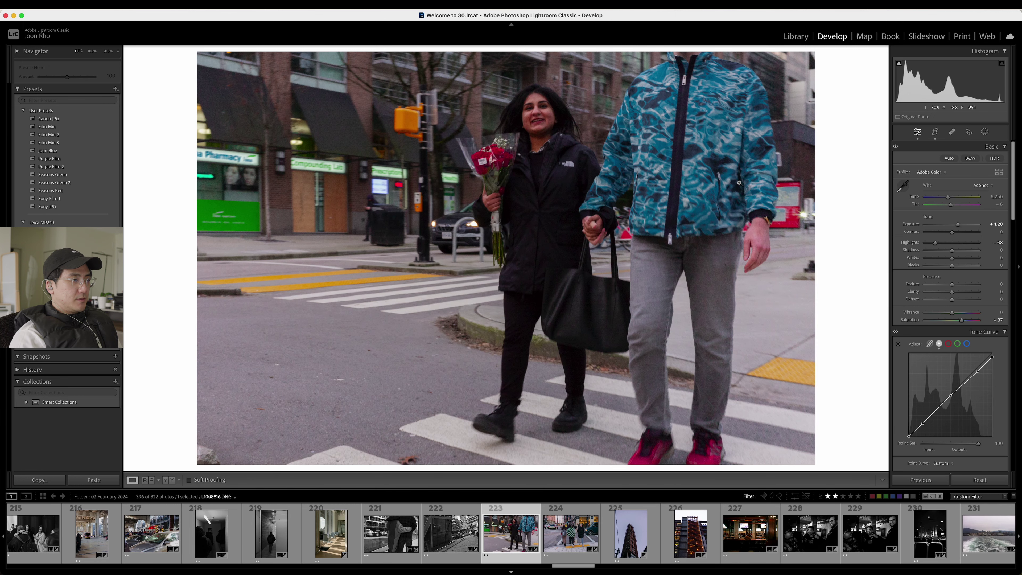
key(Right)
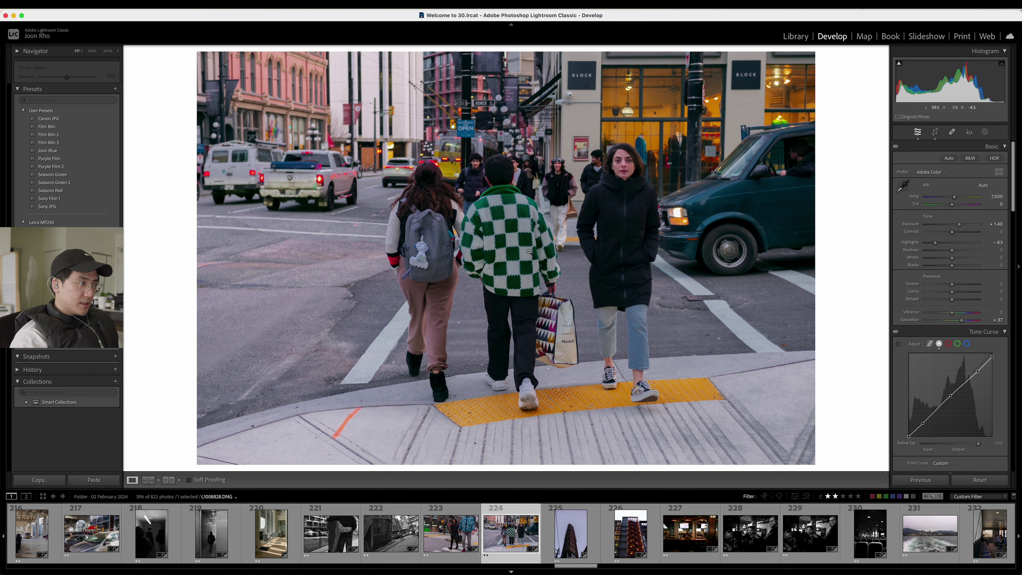
key(Right)
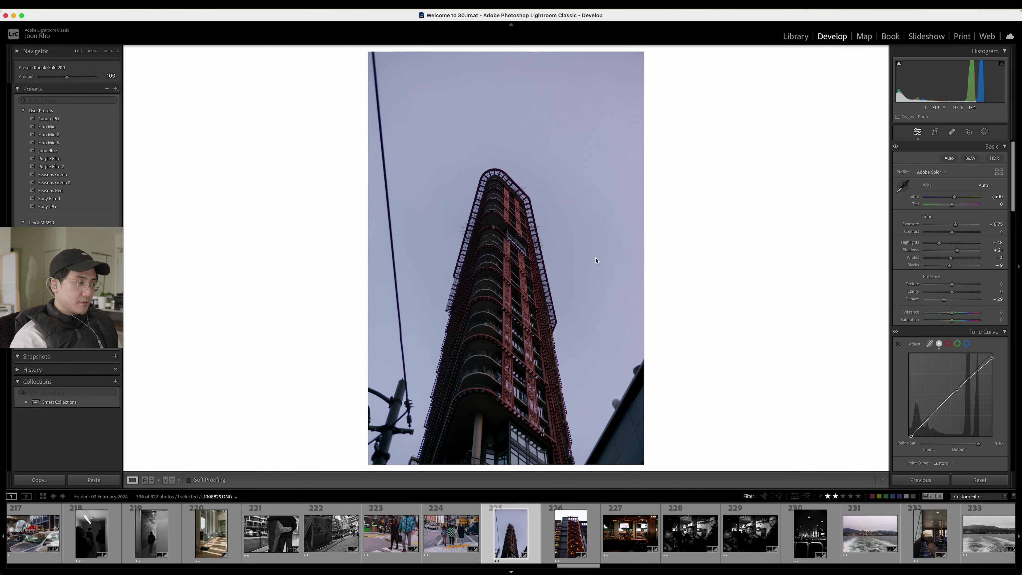
- Step through the bar interior group shots, ferry seats and ferry wake to the harbour photo
key(Right)
key(Right)
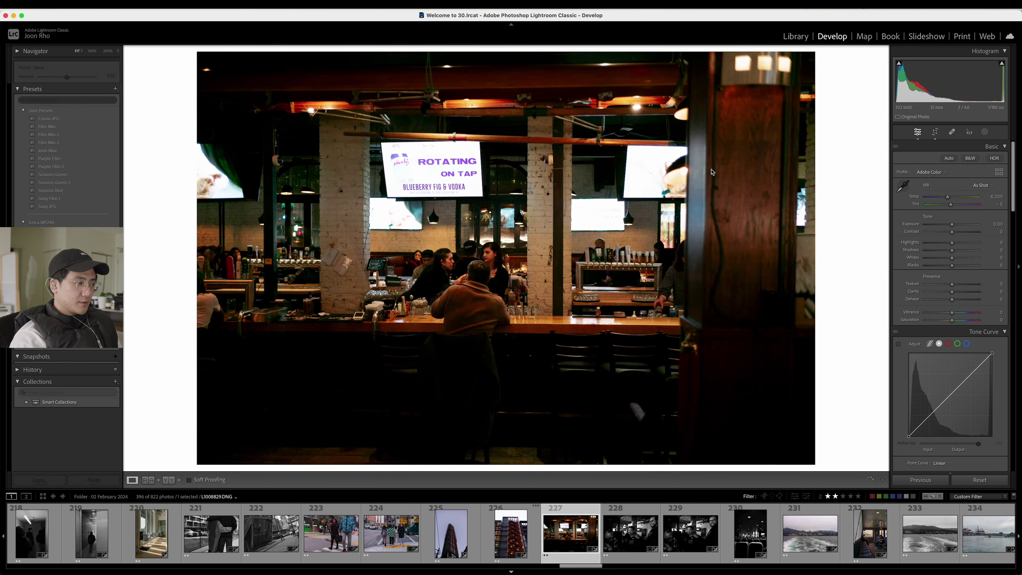
key(Right)
key(Right)
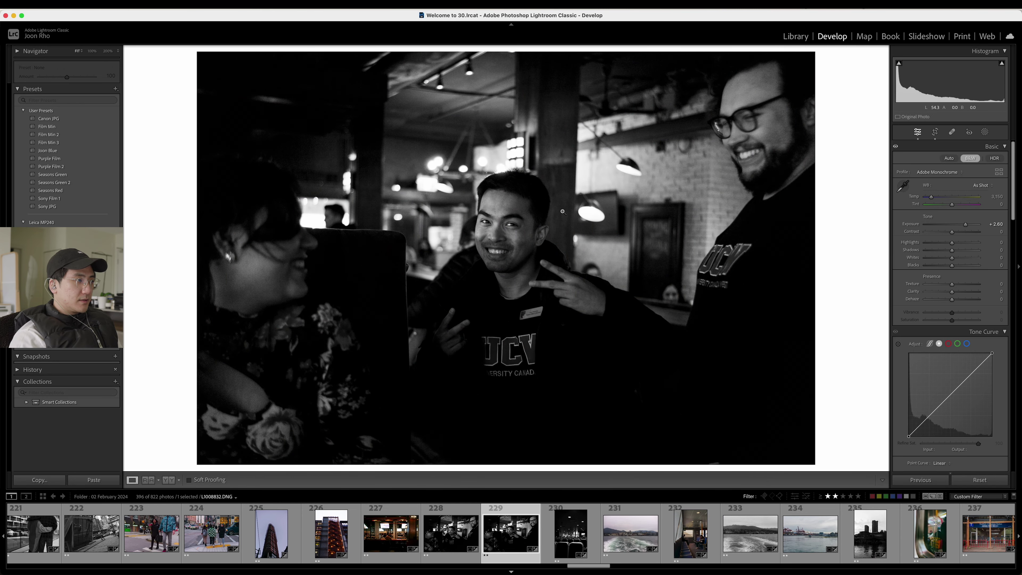
key(Right)
key(Right)
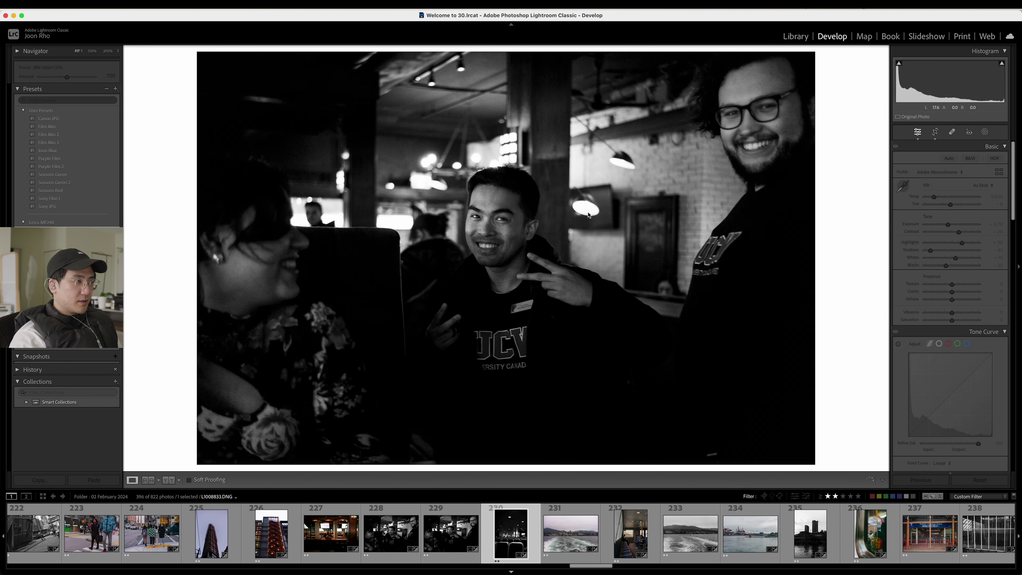
key(Right)
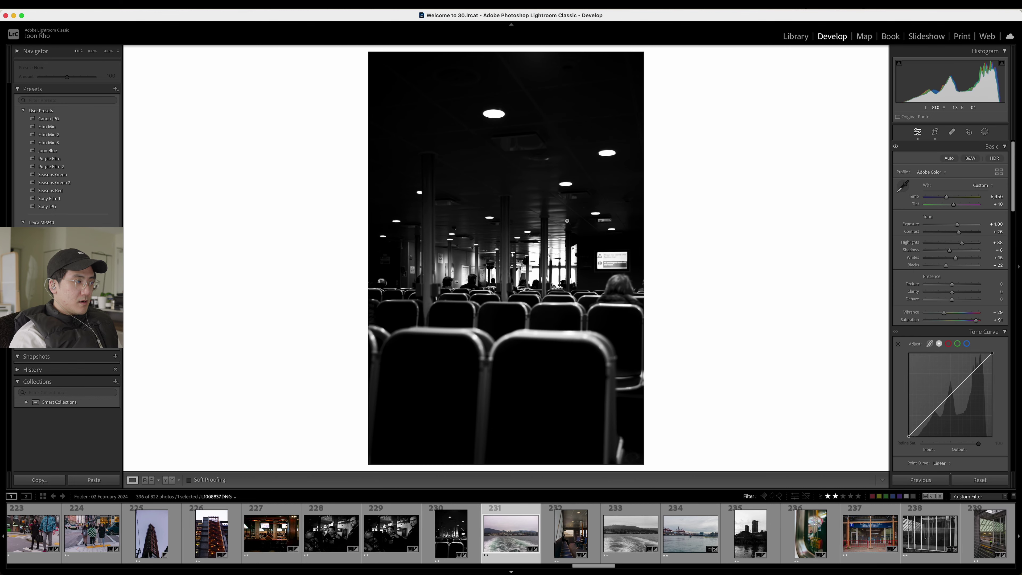
key(Right)
key(Right)
key(Right)
key(Right)
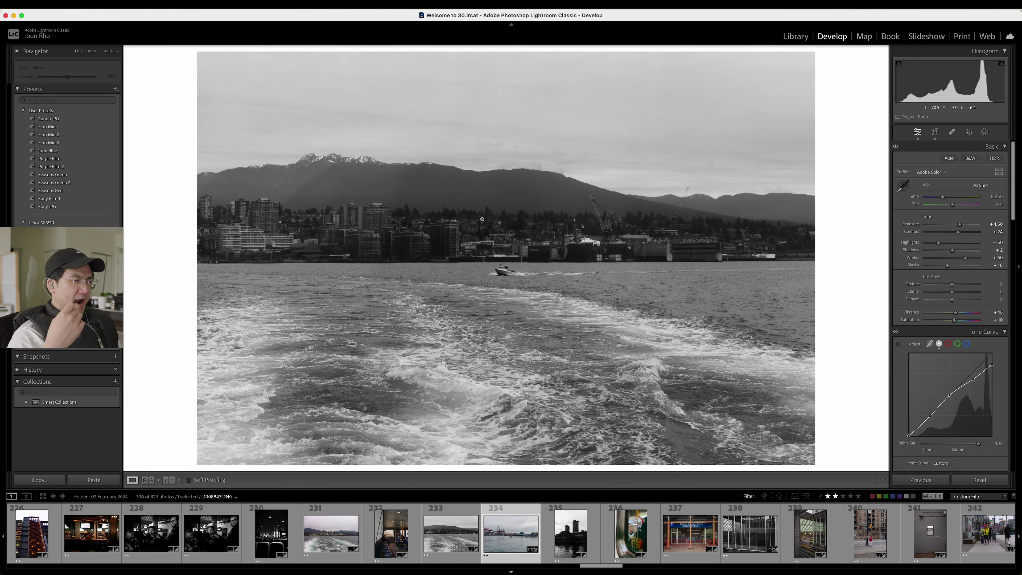
key(Right)
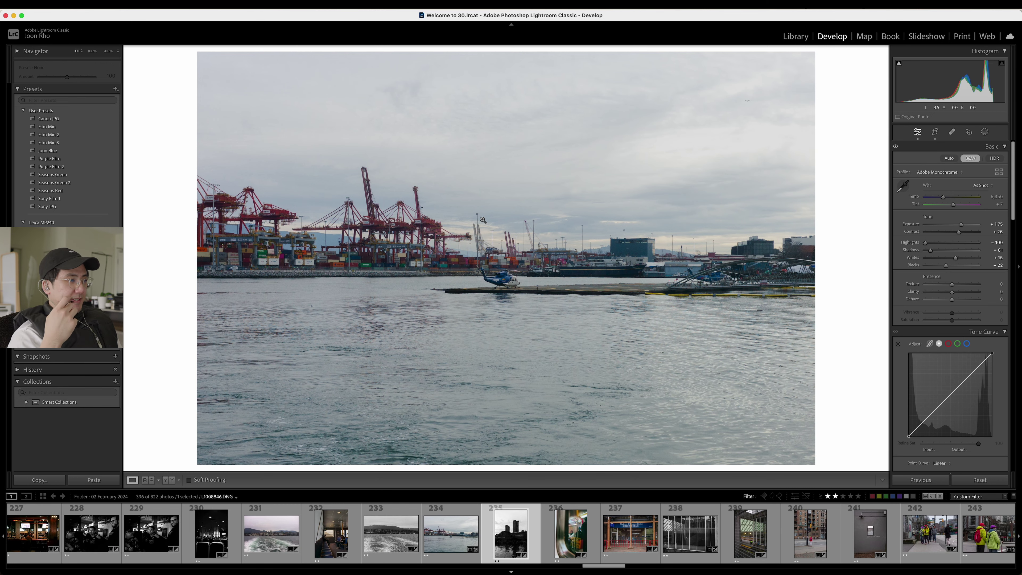
- Check the subway photo at 100%, then closely inspect the street-corner photo 240
click(483, 219)
click(482, 218)
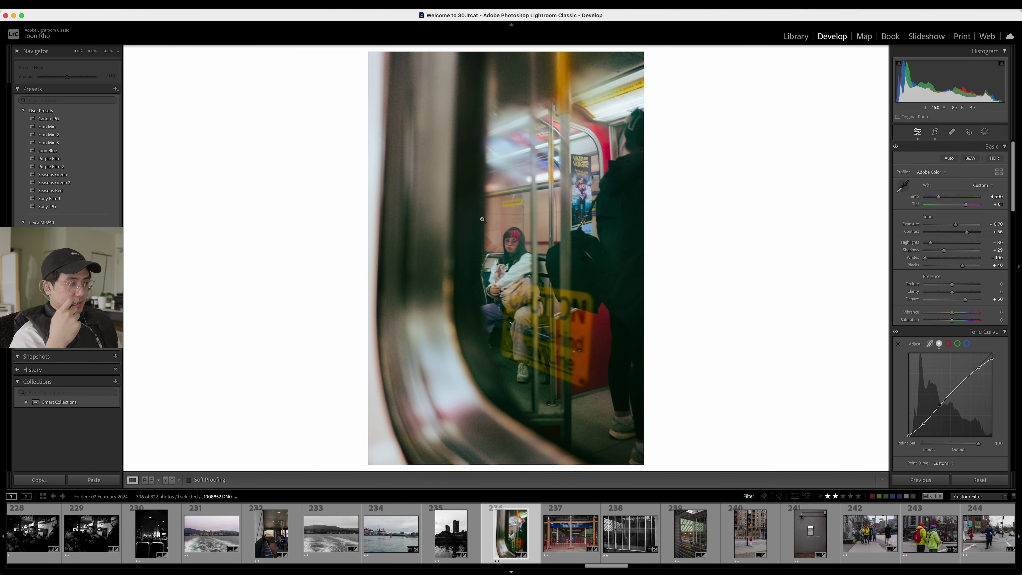
key(Right)
key(Right)
key(Right)
key(Right)
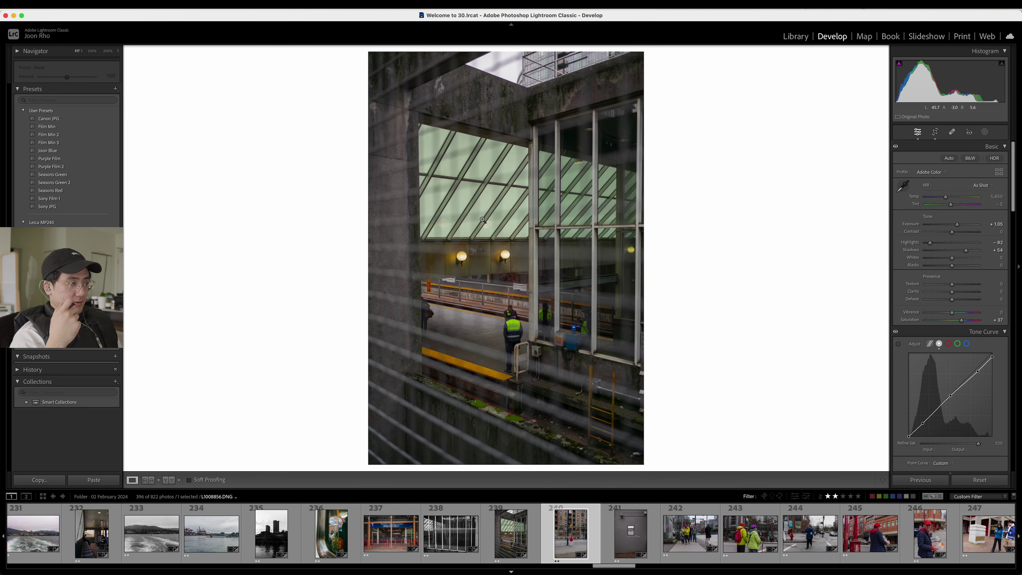
key(Right)
click(482, 219)
click(596, 277)
click(503, 294)
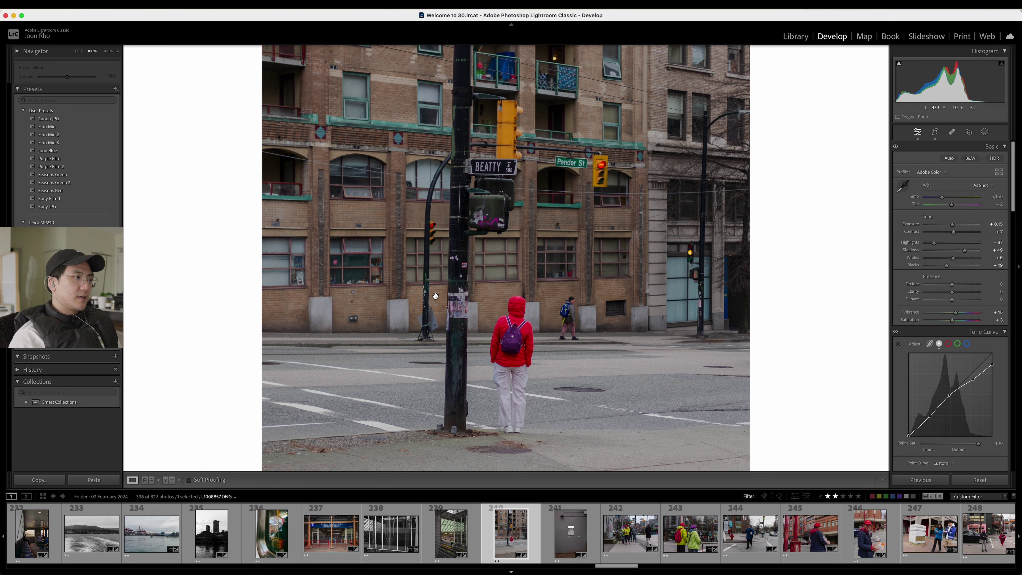
- Zoom in on the street-corner photo's upper building floors, then return to the full view
scroll(435, 296, down, 5)
scroll(518, 189, up, 8)
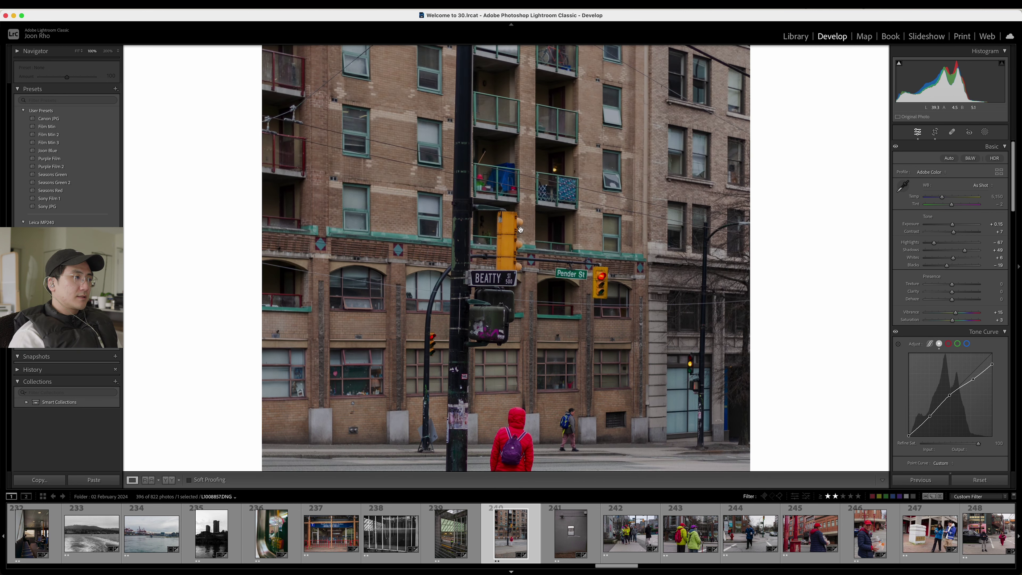
scroll(518, 189, up, 5)
scroll(477, 291, down, 6)
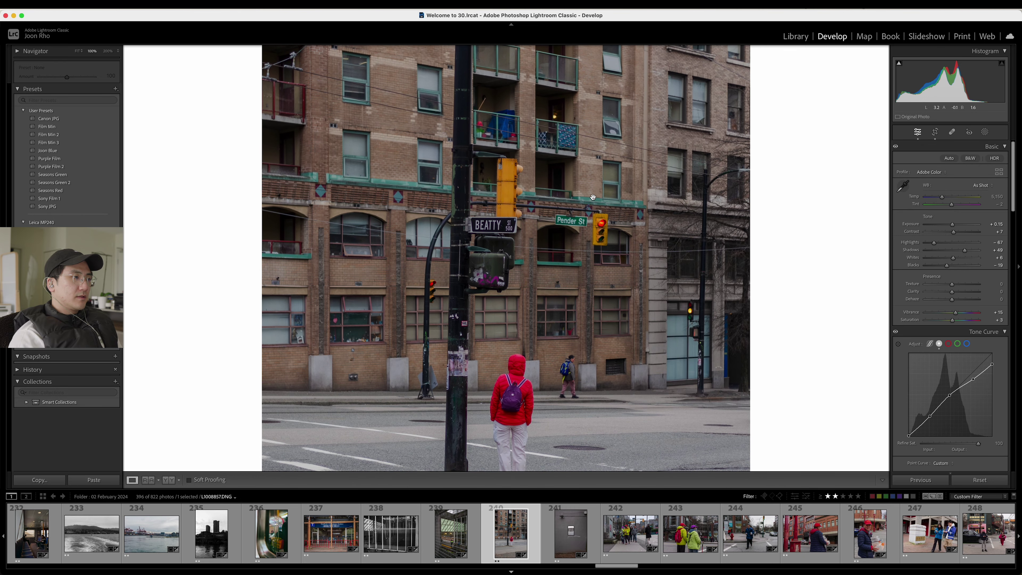
scroll(501, 148, down, 4)
scroll(426, 222, up, 3)
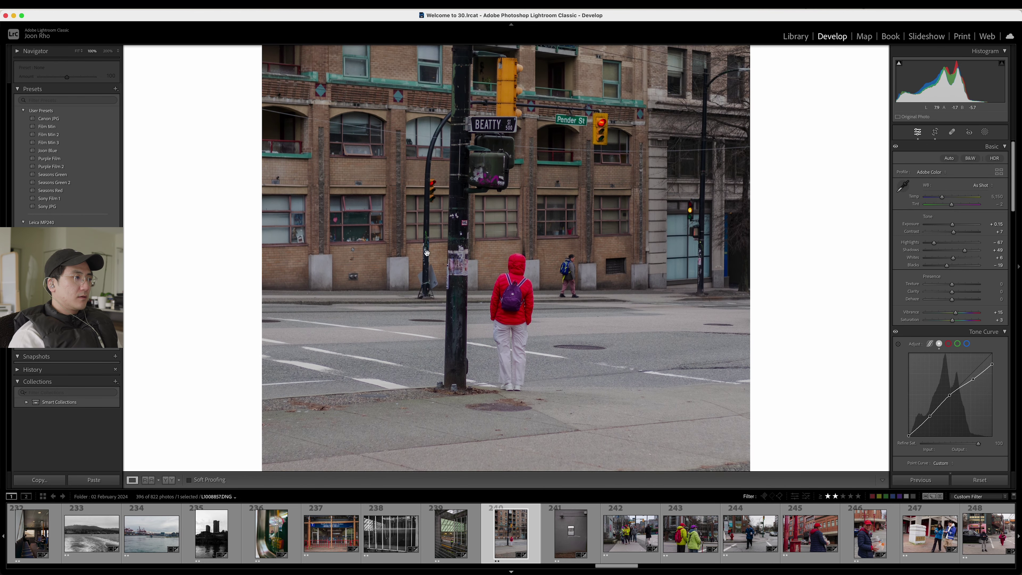
scroll(426, 222, up, 3)
click(494, 227)
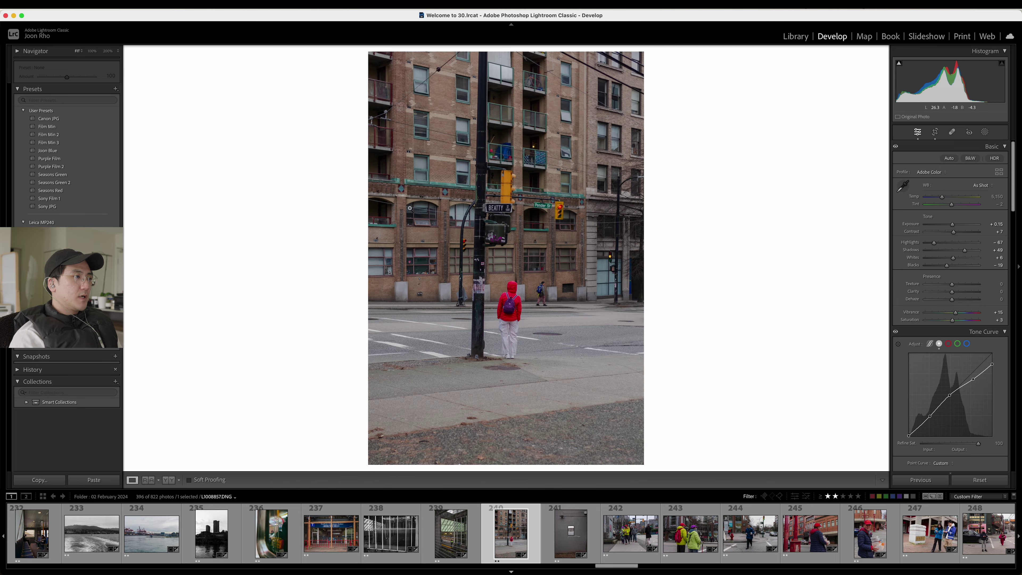
click(401, 189)
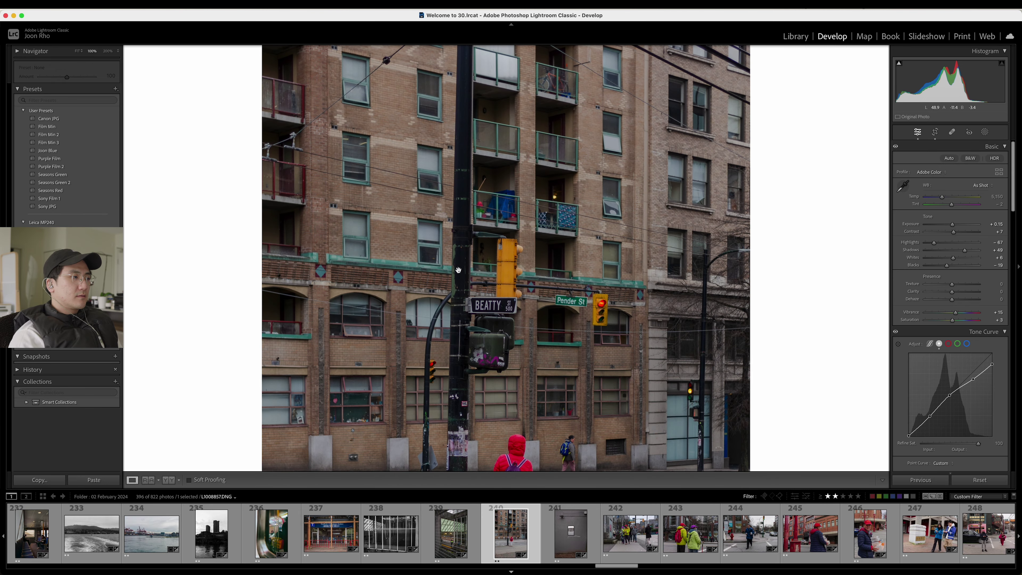
click(406, 270)
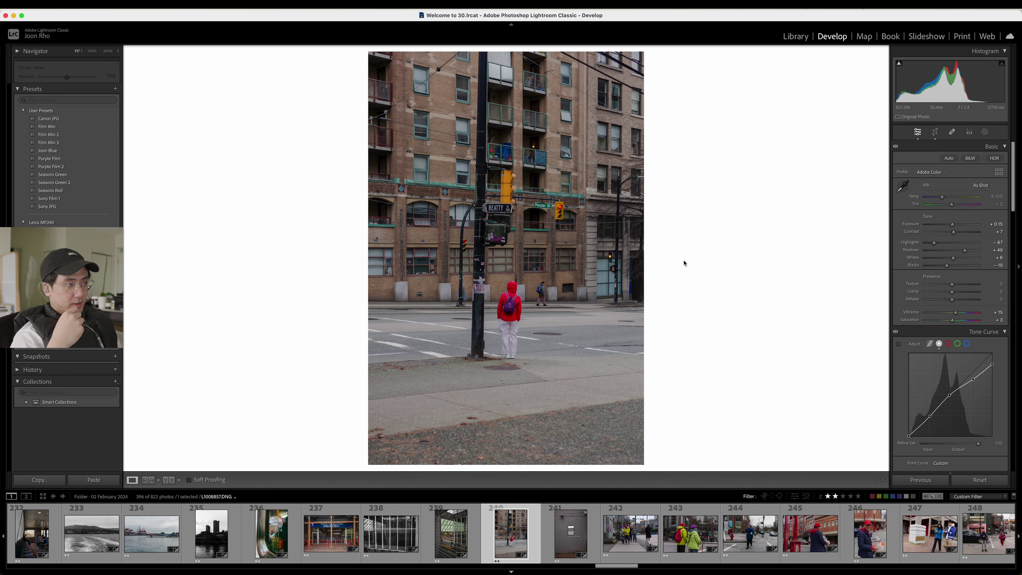
- Check the graffiti wall photo up close, then advance through photos 242–246
key(Right)
key(z)
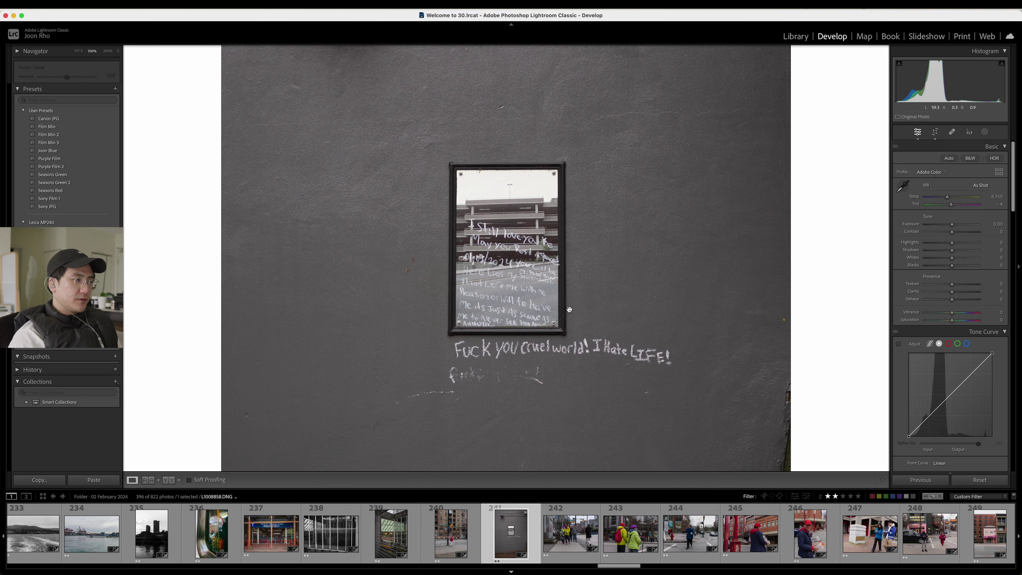
click(585, 349)
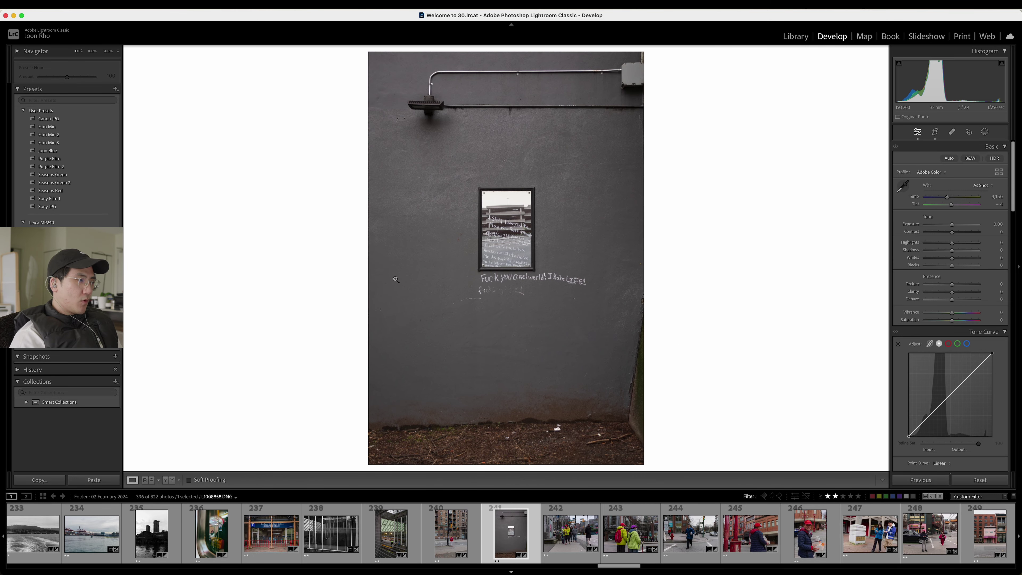
key(Right)
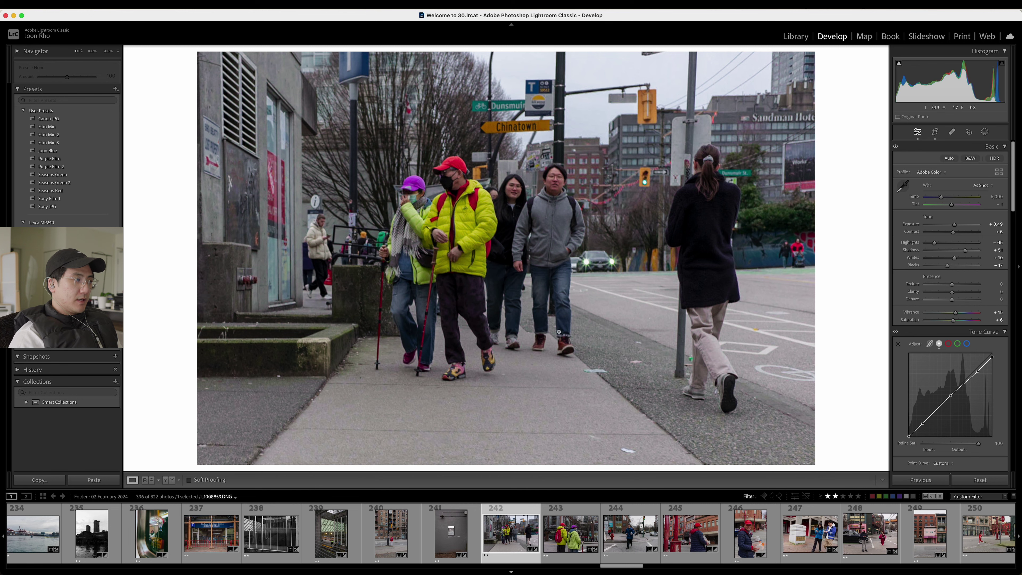
key(Right)
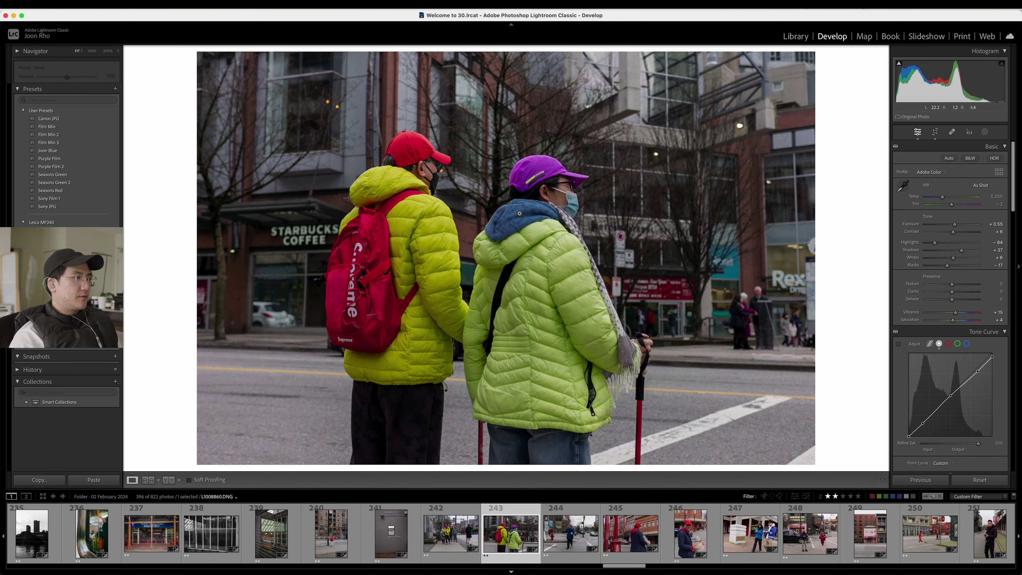
key(Right)
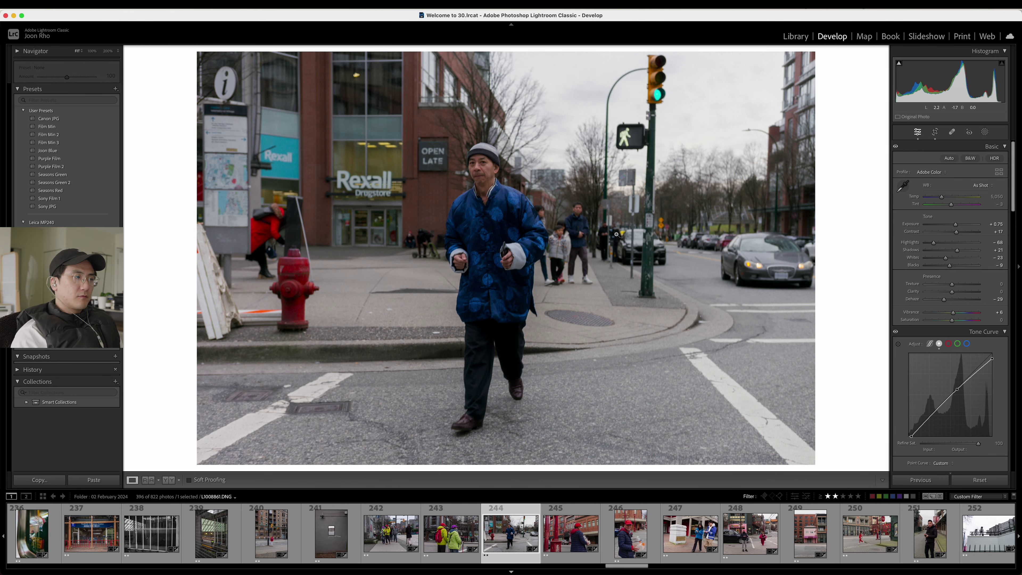
key(Right)
key(Right)
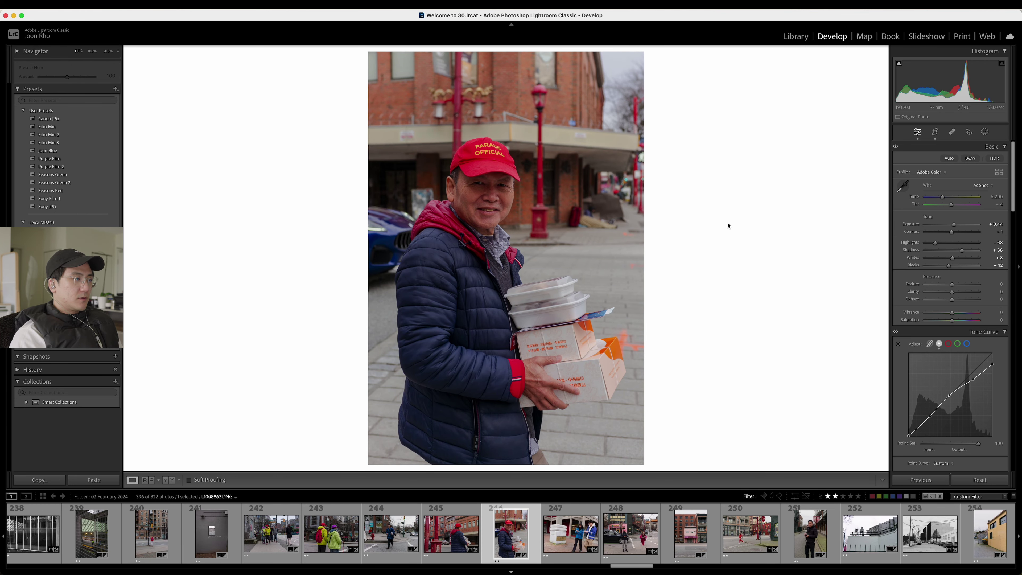
- Rate photo 246, the takeout-boxes man, three stars and move on to photo 248
key(3)
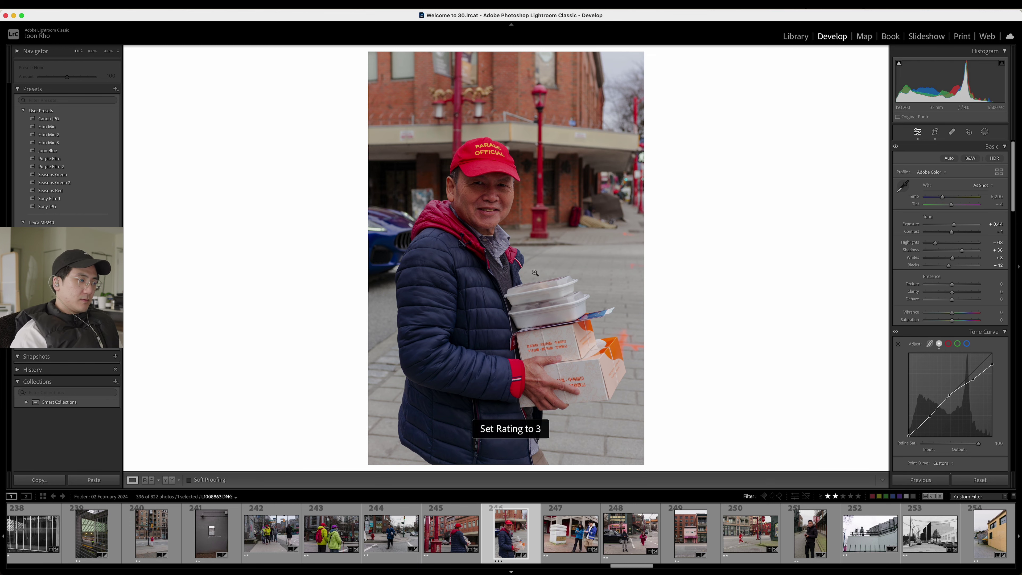
key(Right)
key(Left)
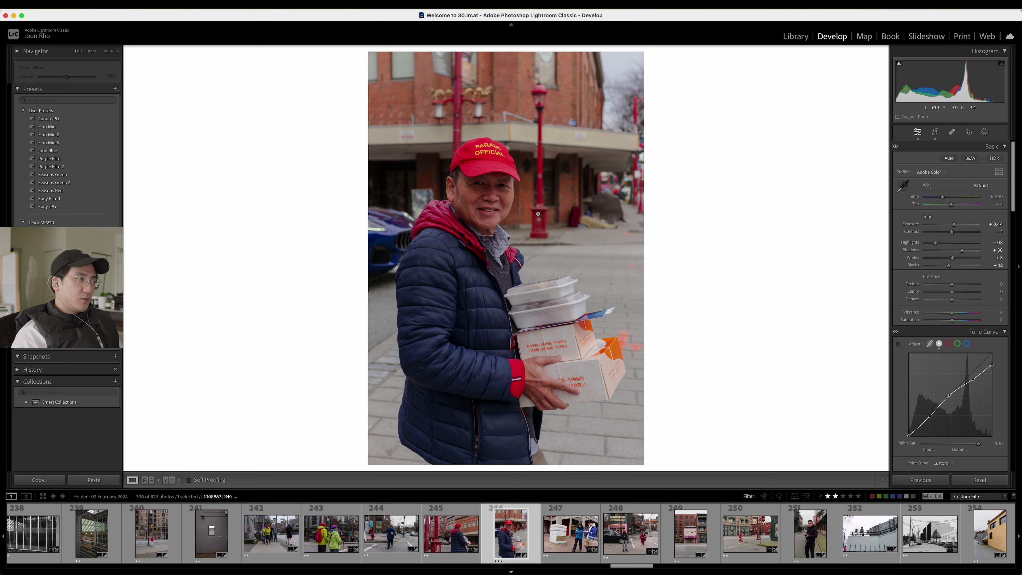
key(Right)
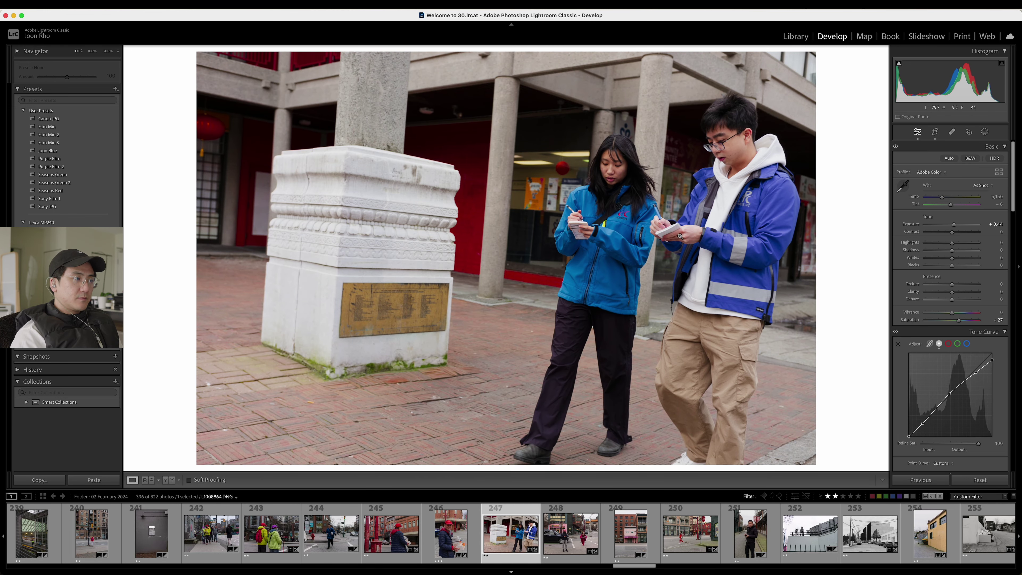
key(Right)
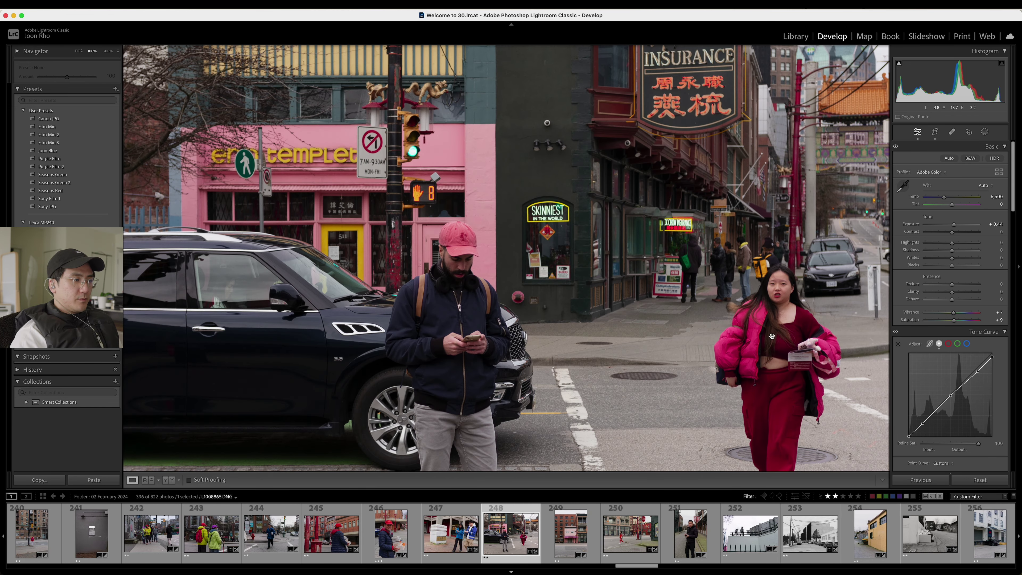
- Inspect photo 248's Jack Chow sign at 100% and rate it three stars
click(652, 175)
drag(652, 175, 502, 303)
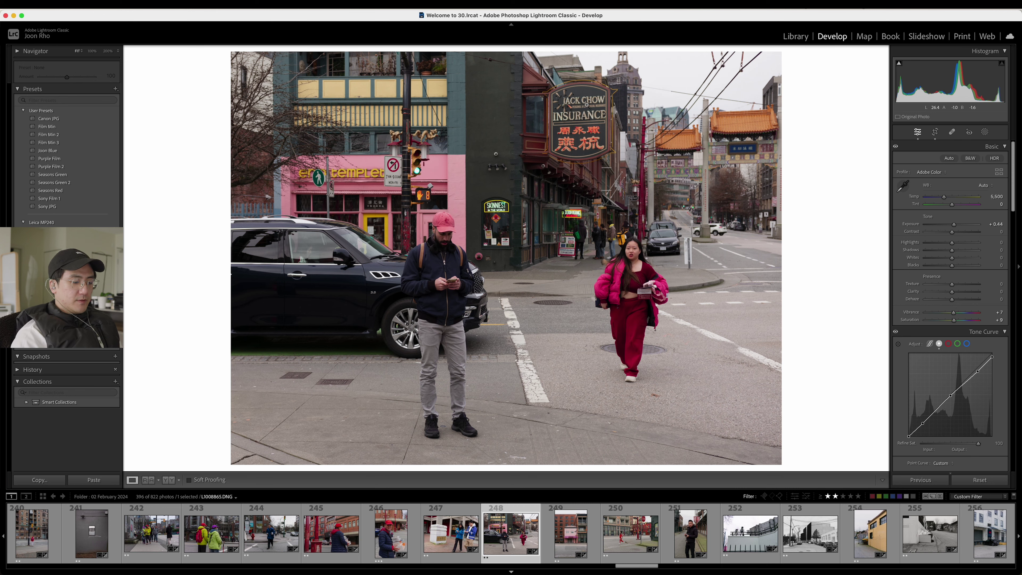
key(3)
key(Right)
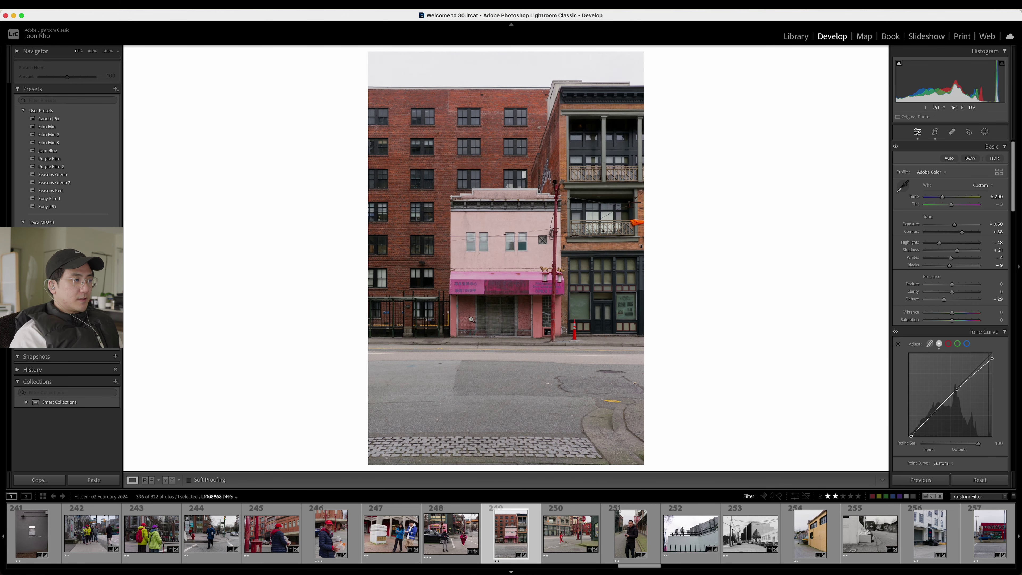
- Inspect the pink building photo 249 at 100% and rate it three stars
drag(530, 218, 463, 271)
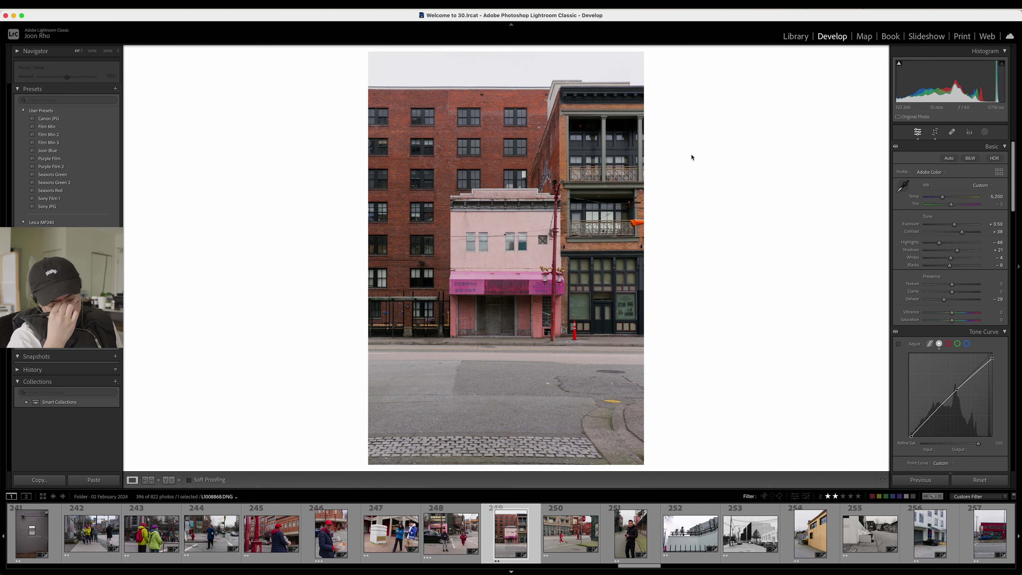
key(3)
key(Left)
drag(474, 266, 481, 299)
- Compare back against photo 248 before settling on photo 250, the woman in red
key(Right)
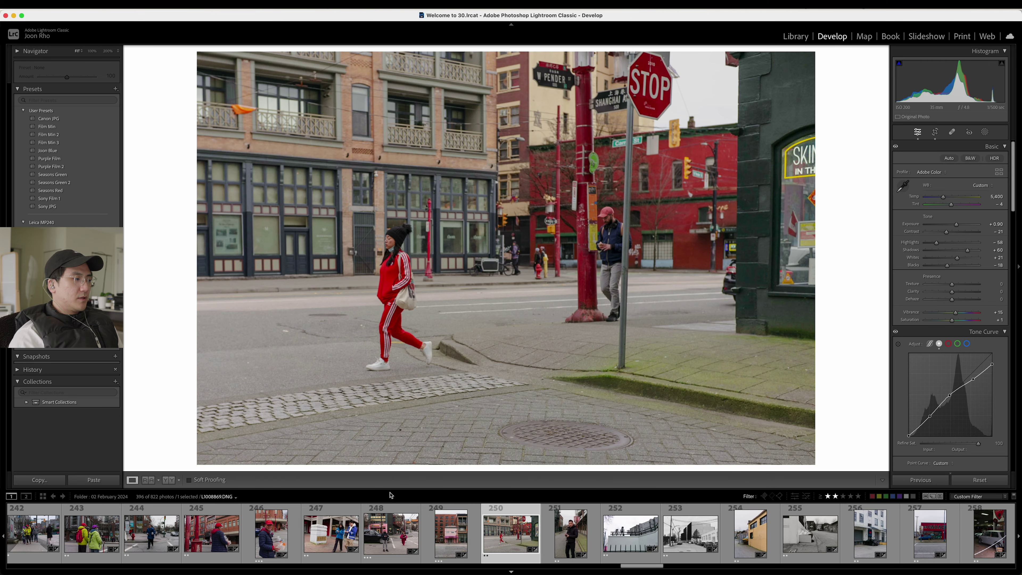
click(397, 527)
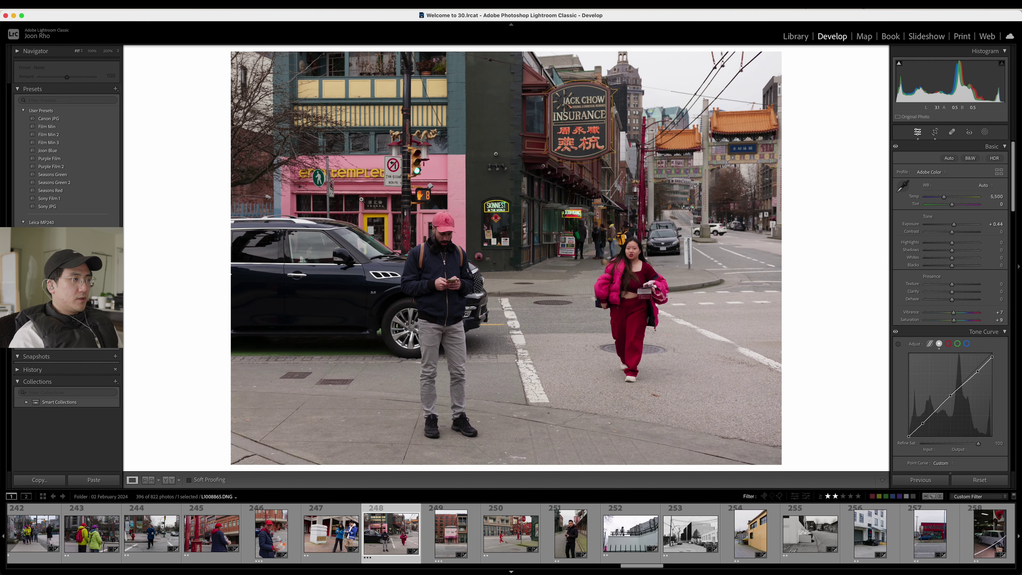
key(Right)
key(Left)
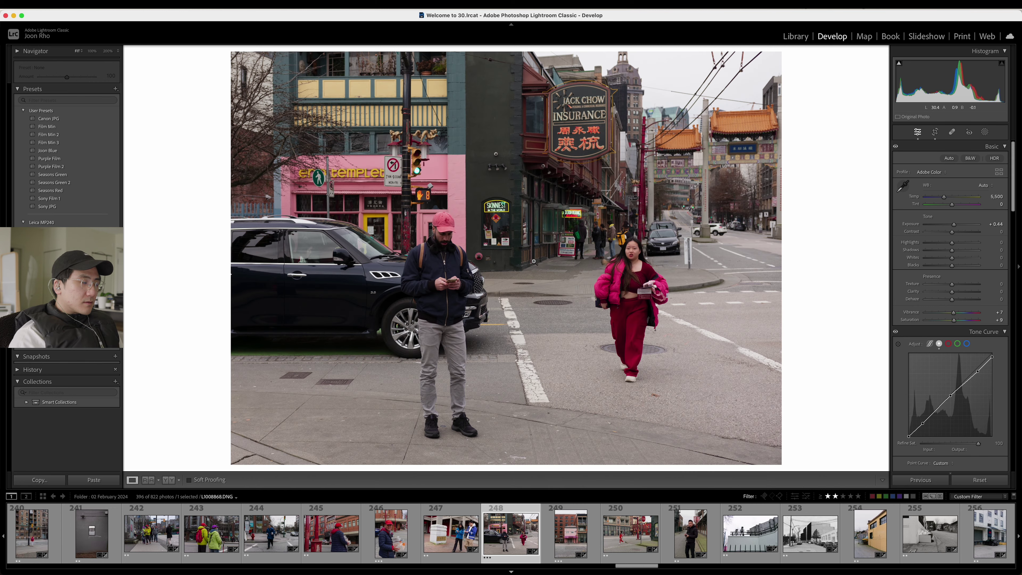
key(Right)
key(Right)
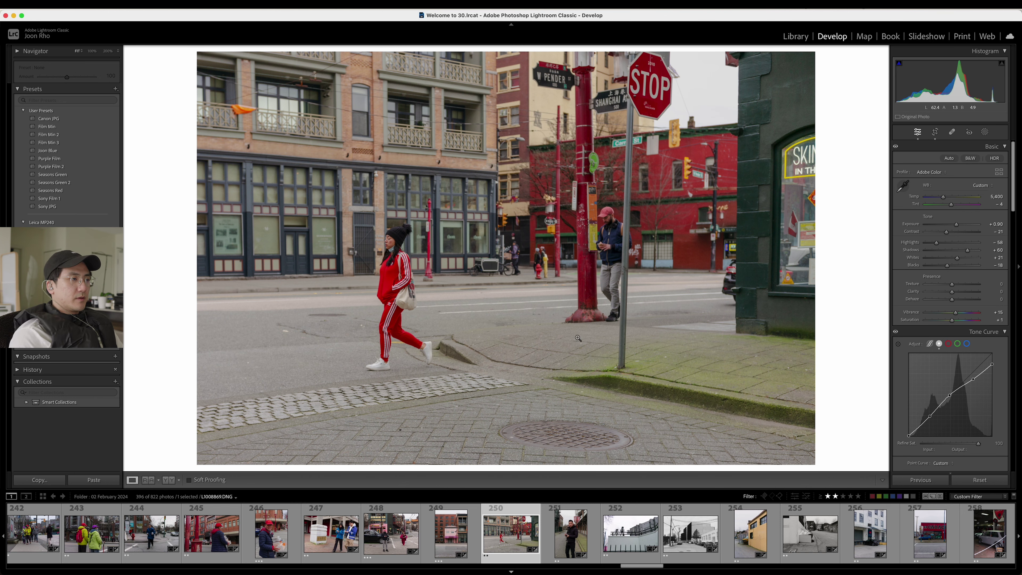
- Advance through photos 251–258 and inspect the garage car up close
key(Right)
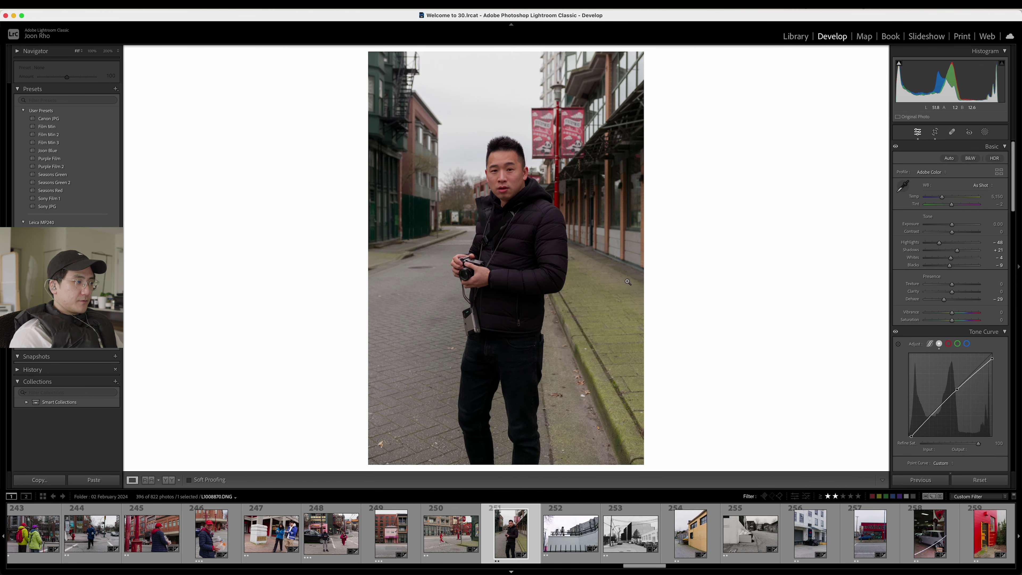
key(Right)
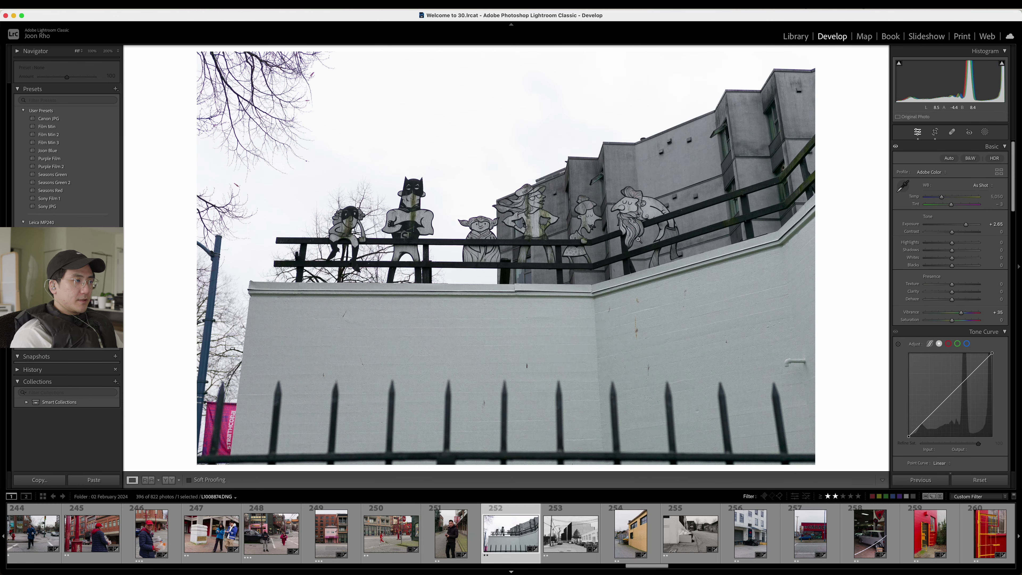
key(Right)
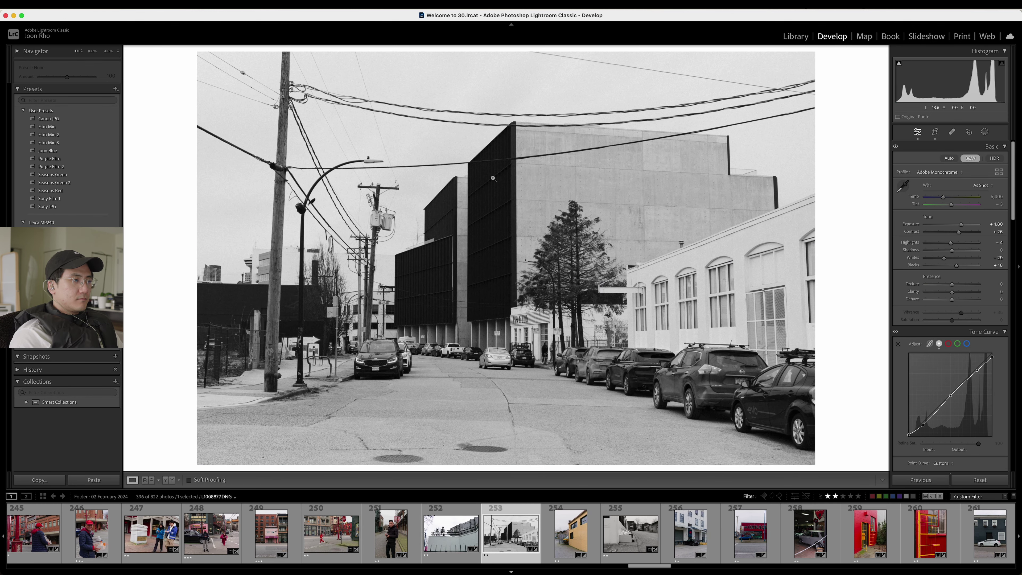
key(Right)
key(Right)
key(Right)
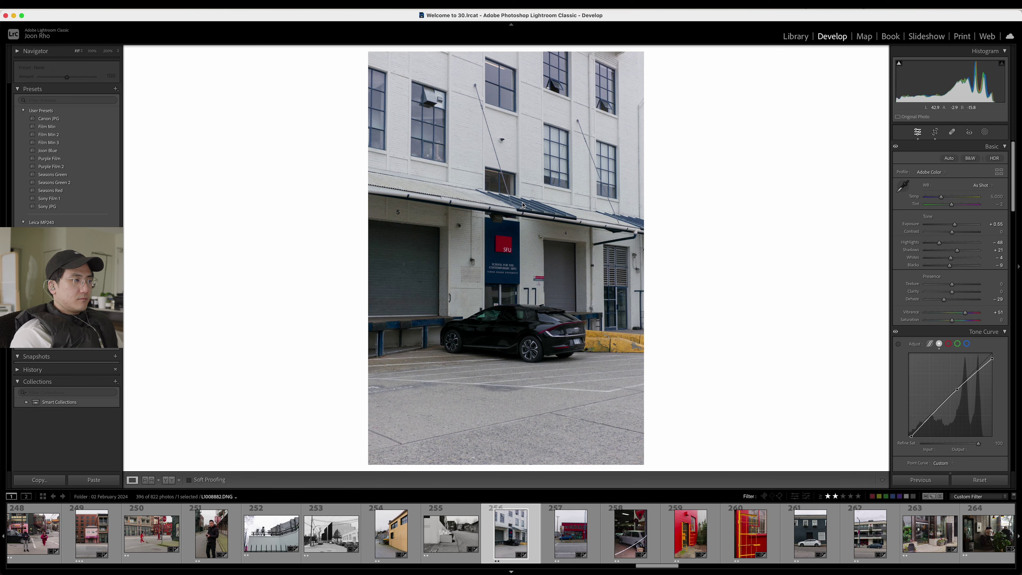
key(Right)
key(Right)
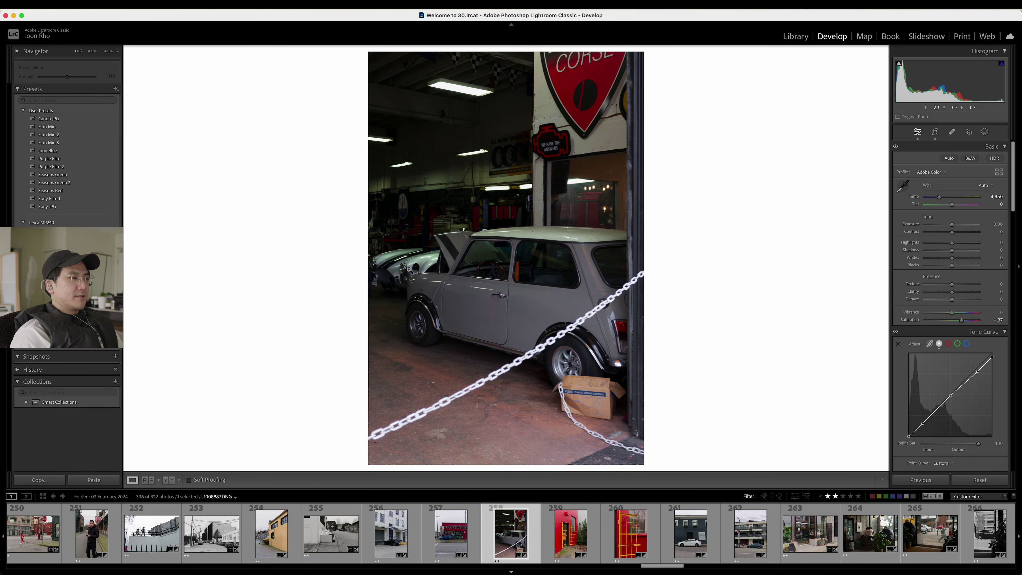
drag(410, 276, 434, 182)
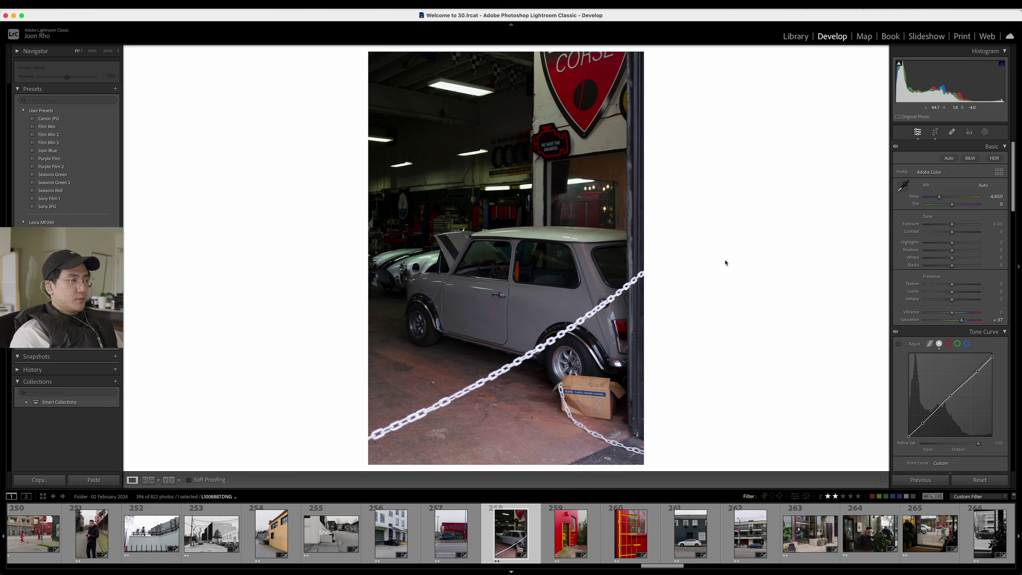
- Review photos 259–262, revisiting the red door shot and fitting the building photo
key(Right)
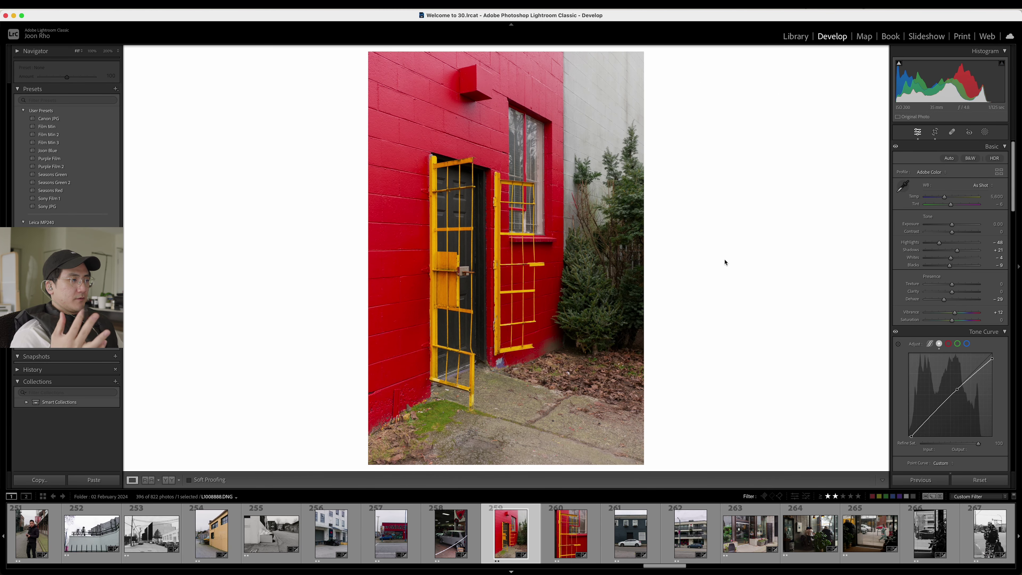
key(Right)
key(Right)
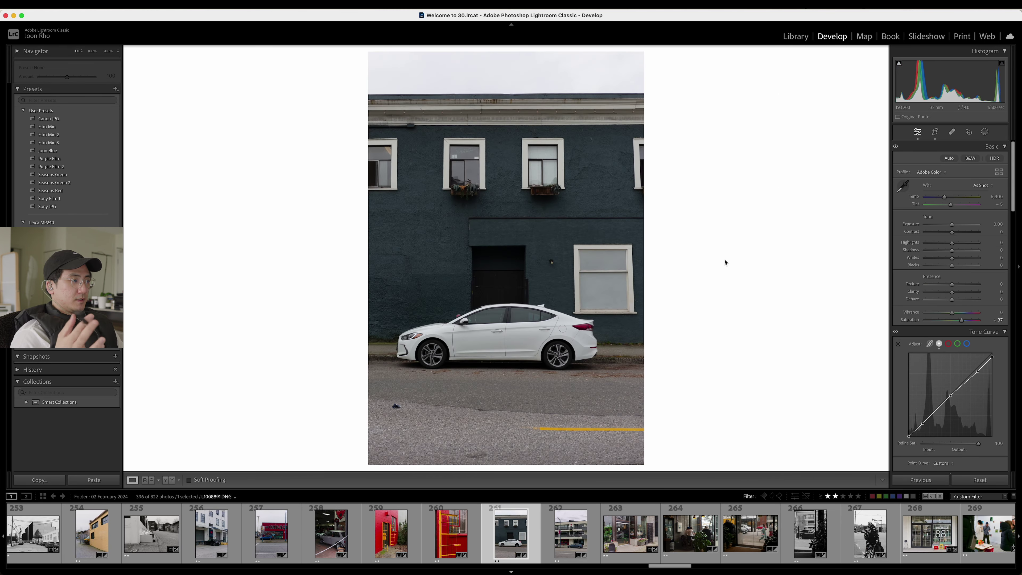
key(Right)
key(Left)
key(Left)
key(Left)
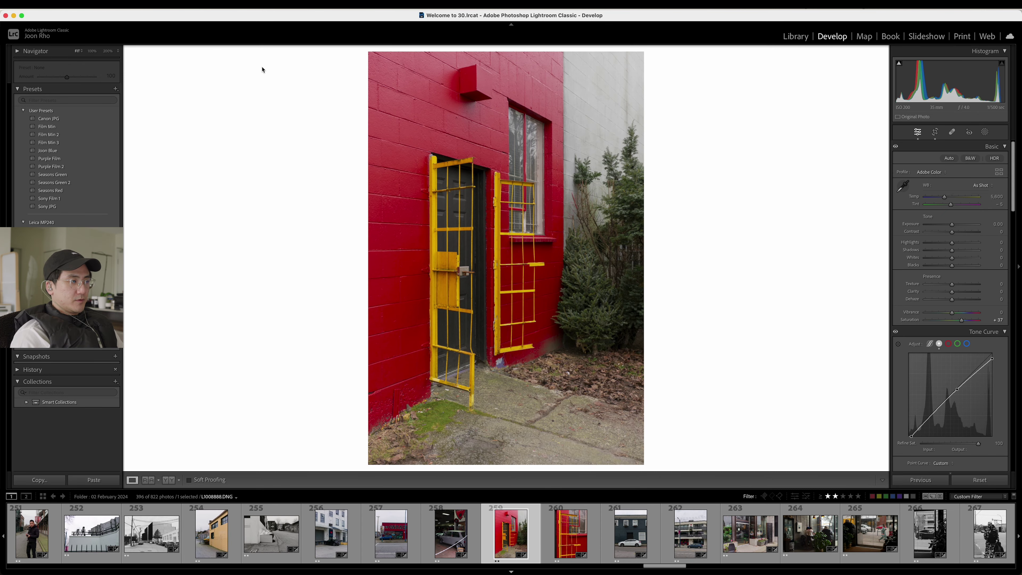
click(631, 536)
key(Right)
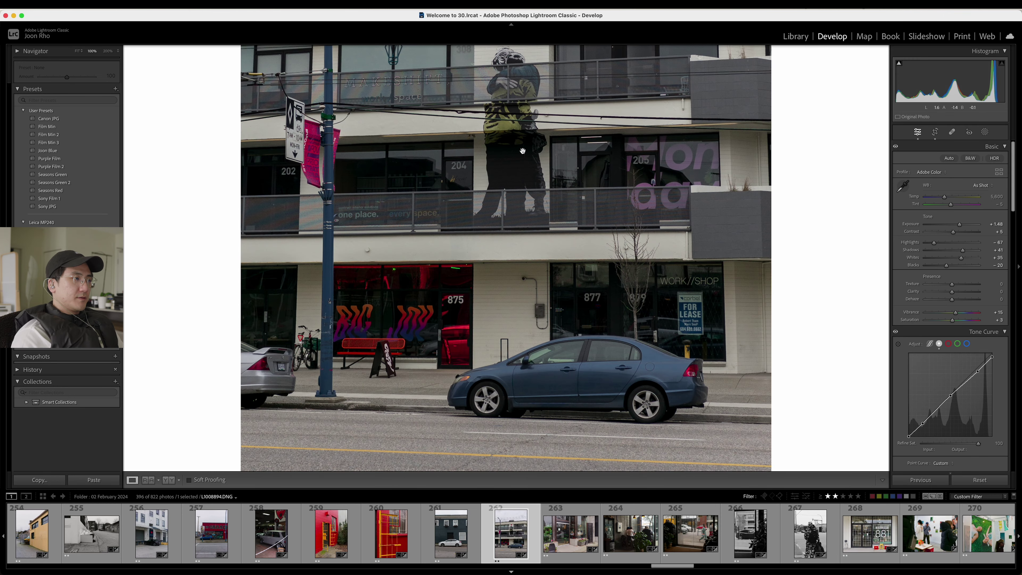
click(552, 319)
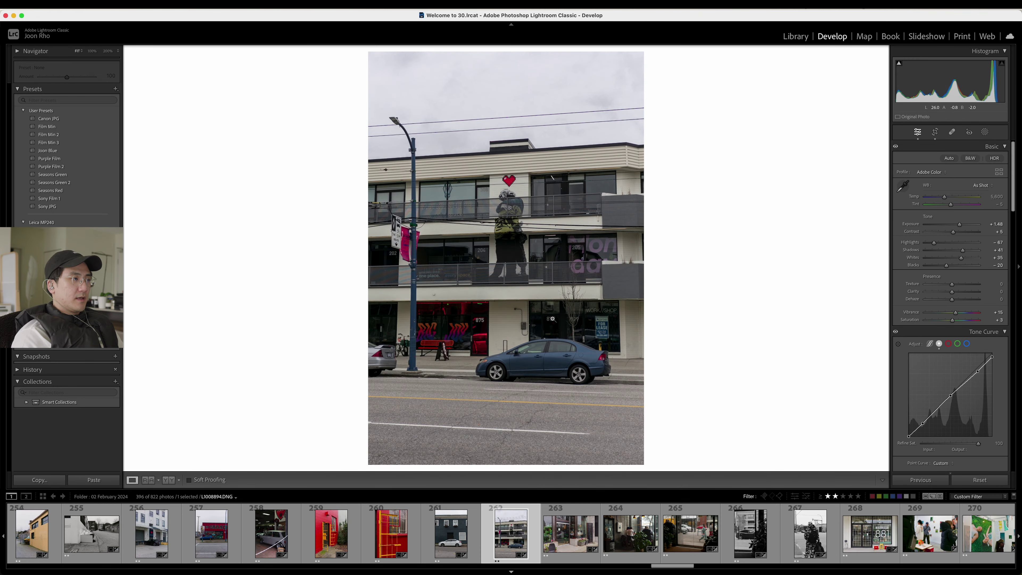
- Zoom-check the café couple in photo 264 and the details of photo 265
key(Right)
key(Right)
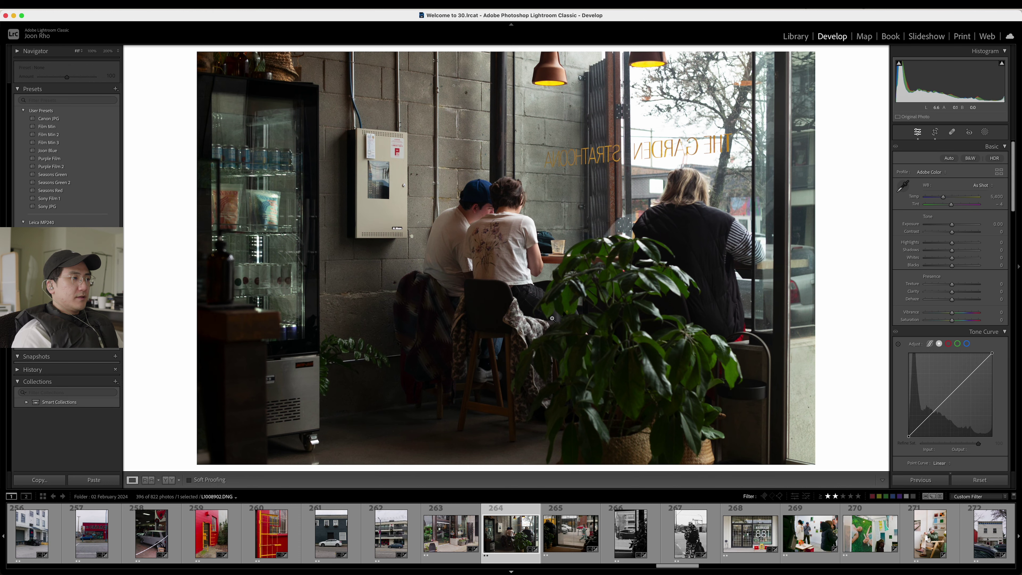
click(495, 198)
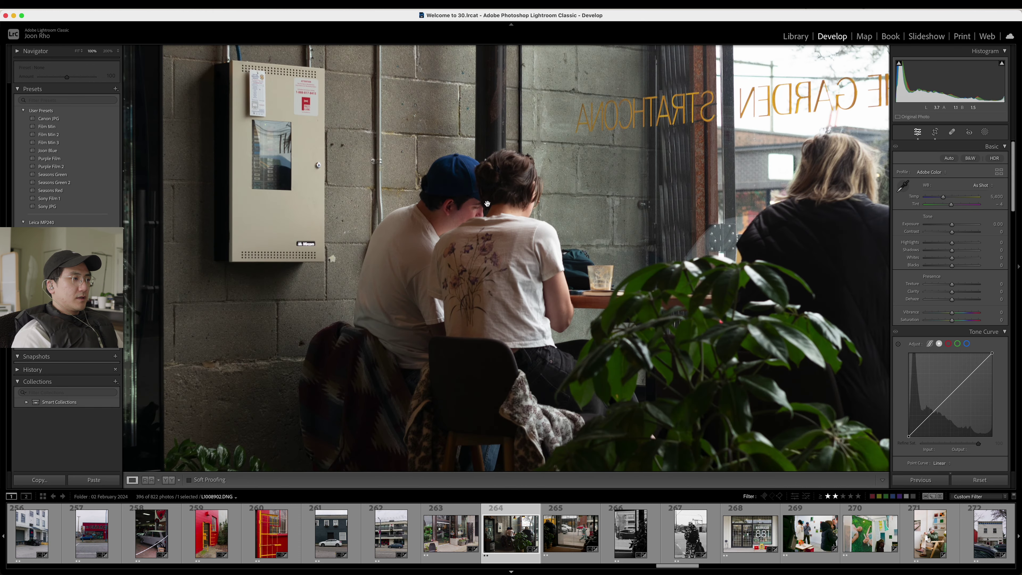
click(510, 197)
key(Right)
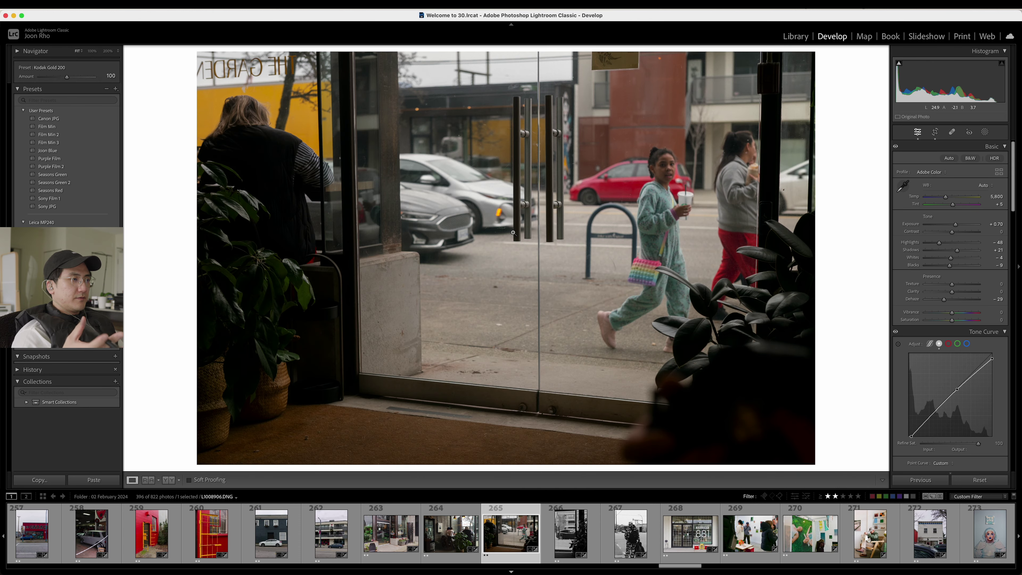
click(586, 149)
click(712, 173)
- Zoom-check the car window on dog photo 266 for sharpness, then move to photo 267
key(Right)
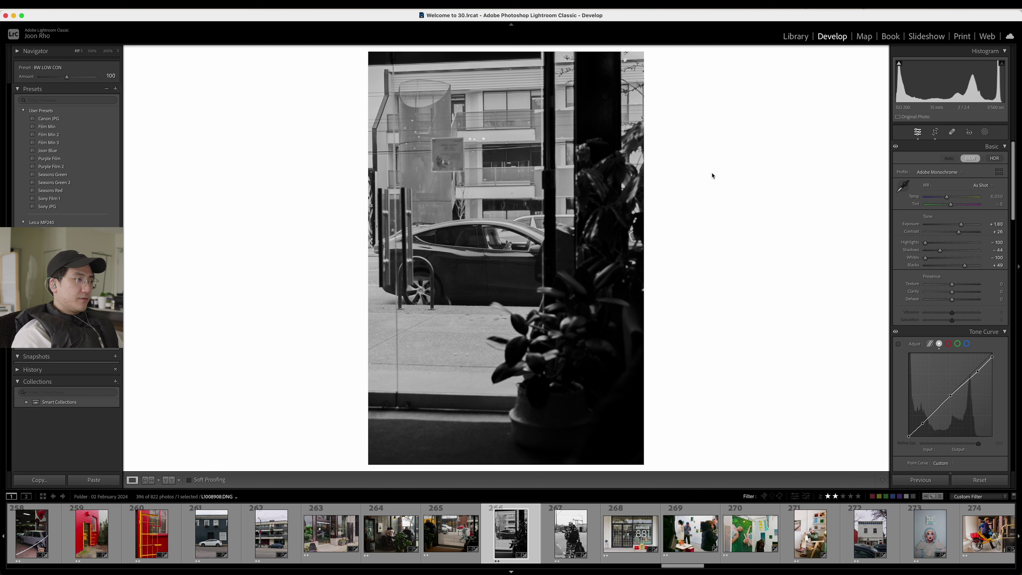
click(515, 247)
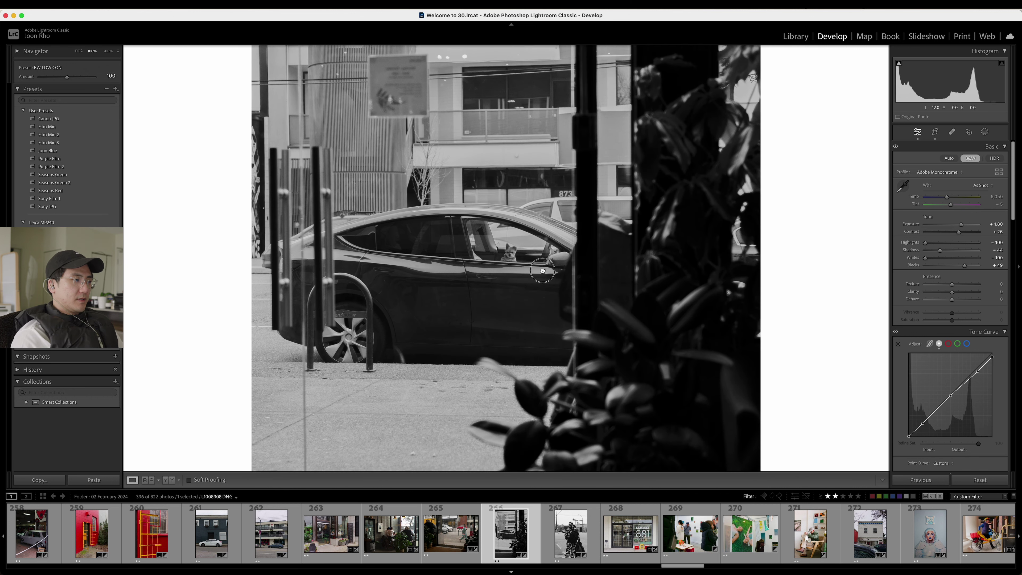
click(542, 270)
key(Right)
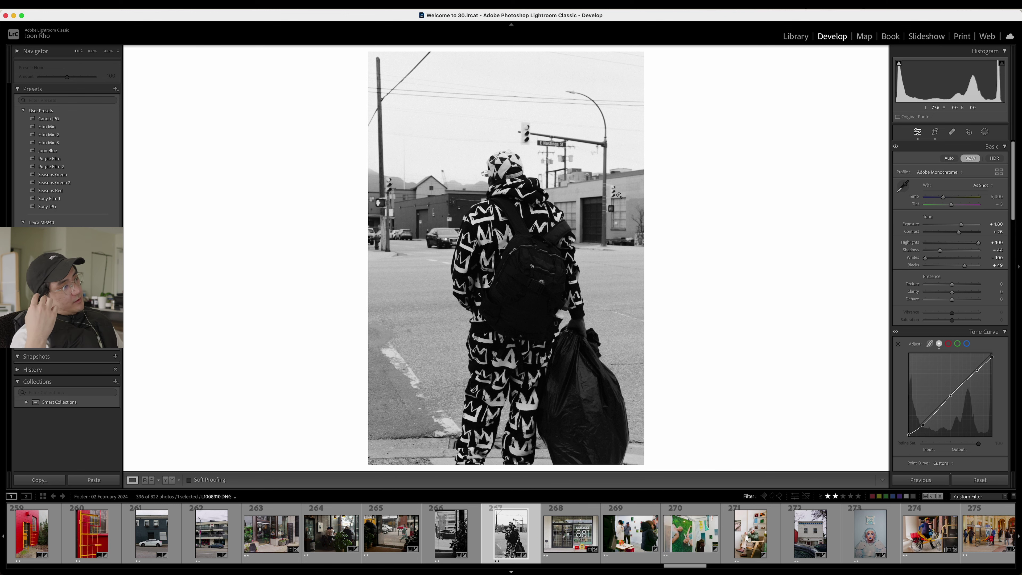
- Zoom-check the Gallery 881 storefront photo and return to full-frame view
key(Right)
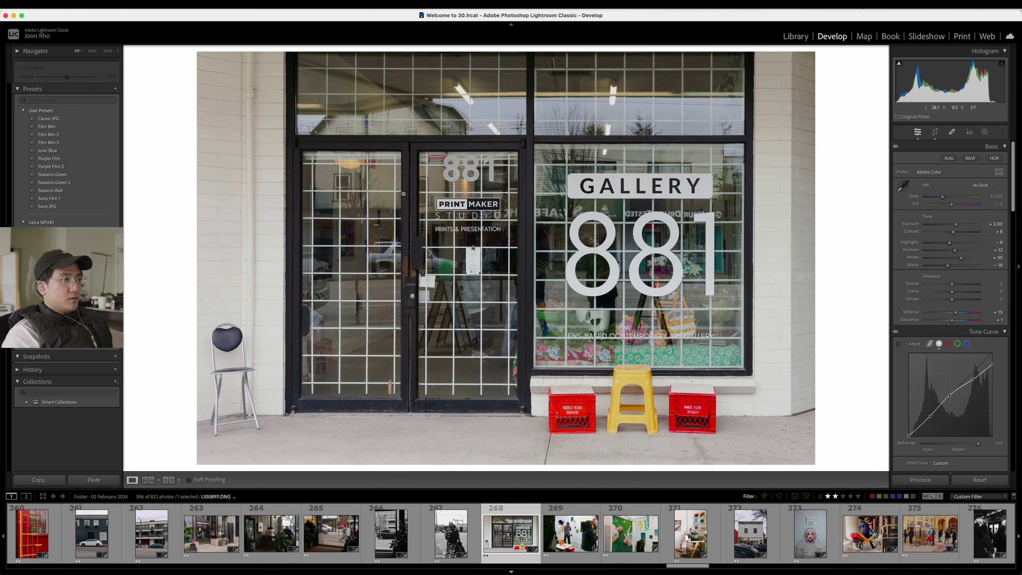
click(492, 260)
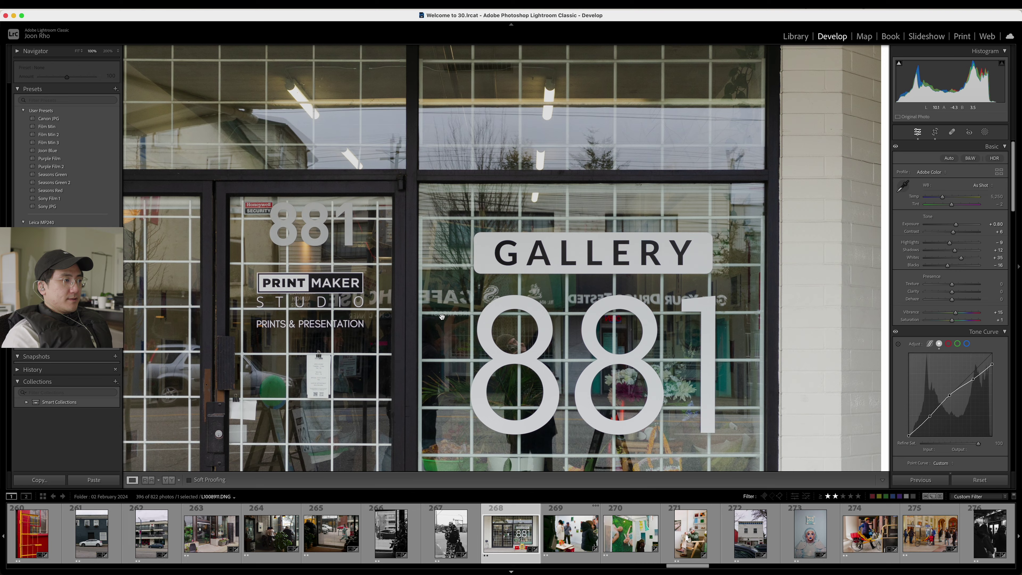
click(441, 316)
- Advance through photos 269 onward and rate the yellow station bicycle shot three stars
key(Right)
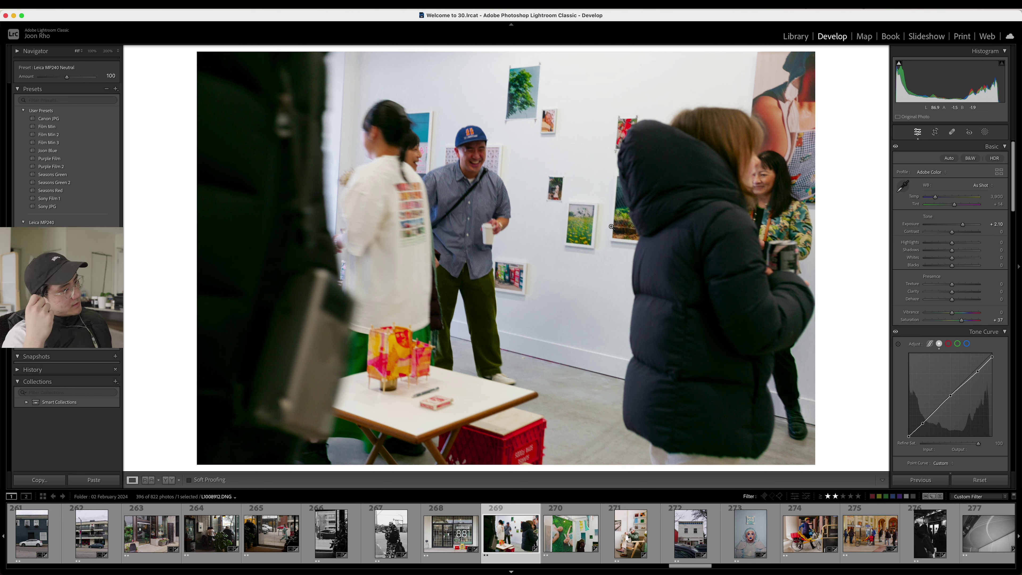
key(Right)
key(Right)
key(Right)
key(Right)
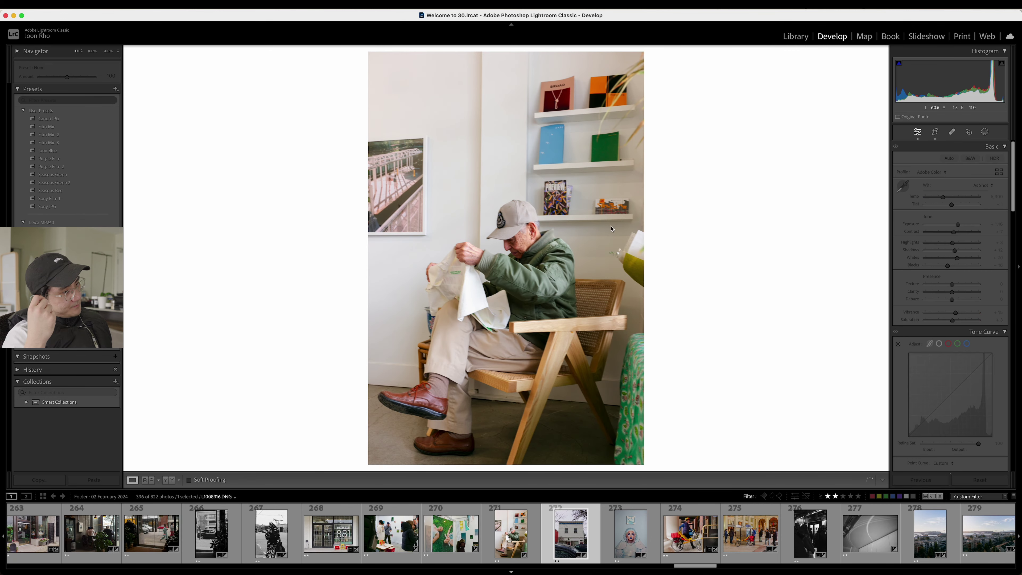
key(Right)
key(Right)
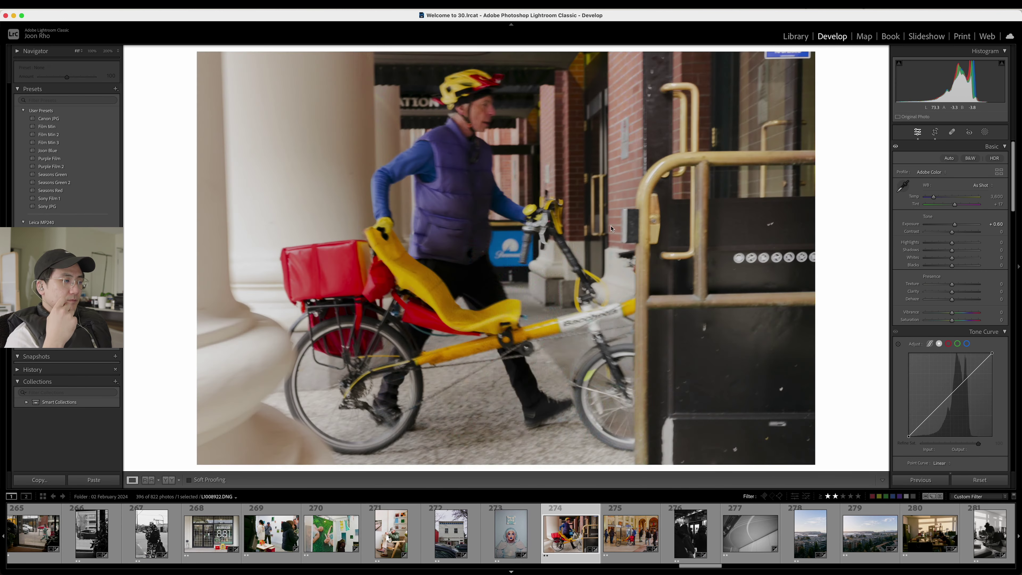
key(Right)
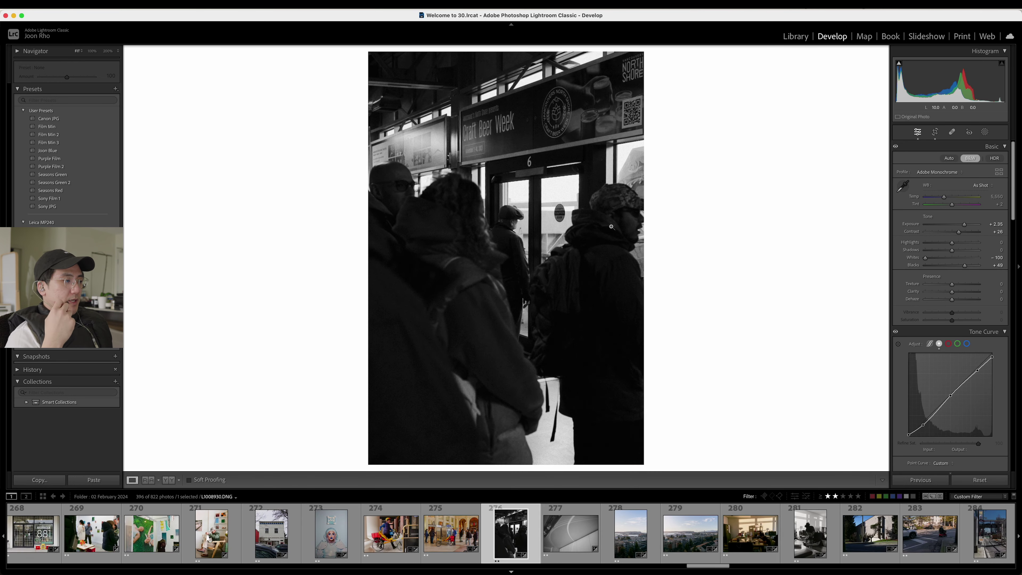
key(Left)
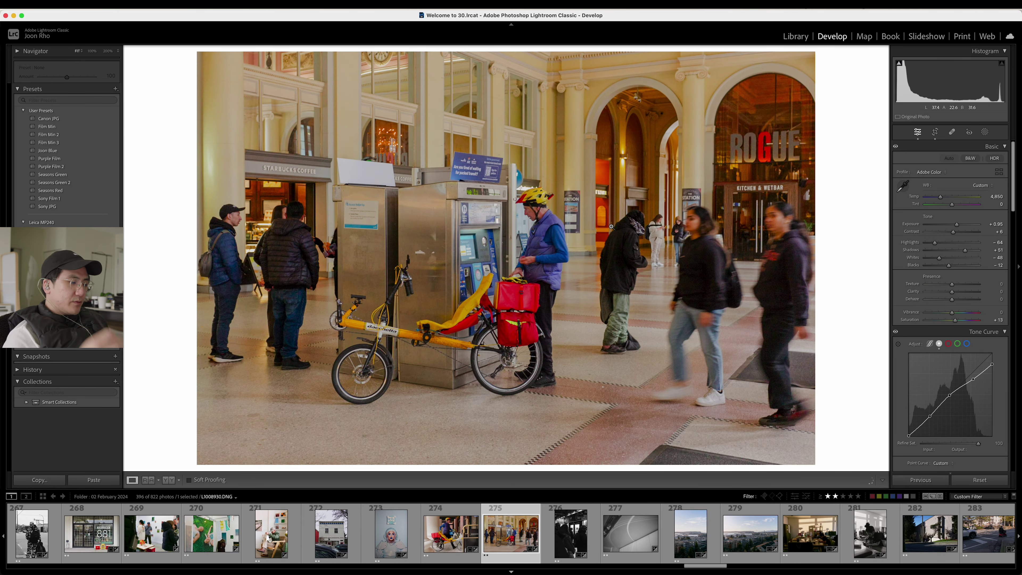
key(3)
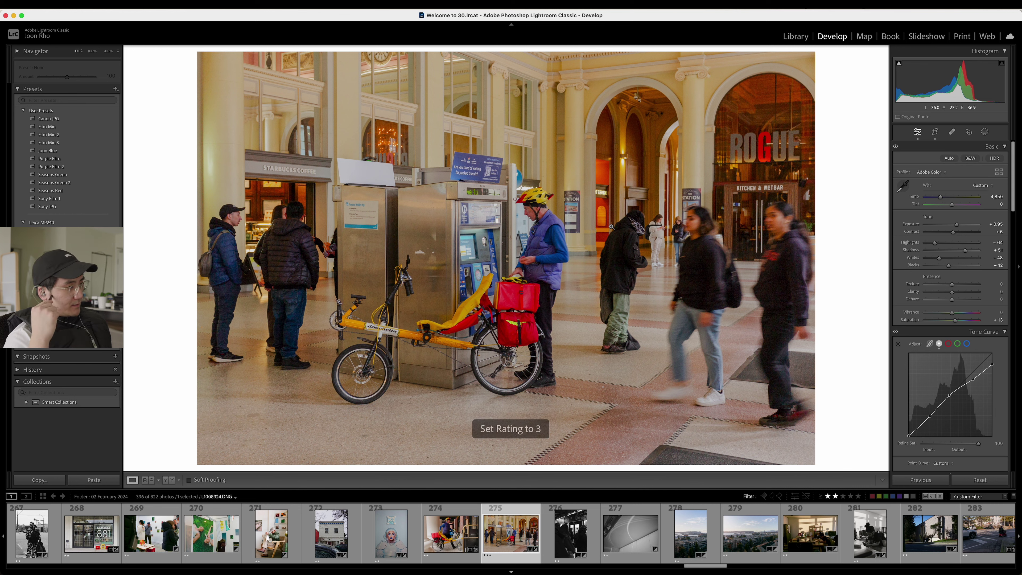
- Zoom-check the black-and-white crowd shot, rate it three stars, then move to photo 277
key(Right)
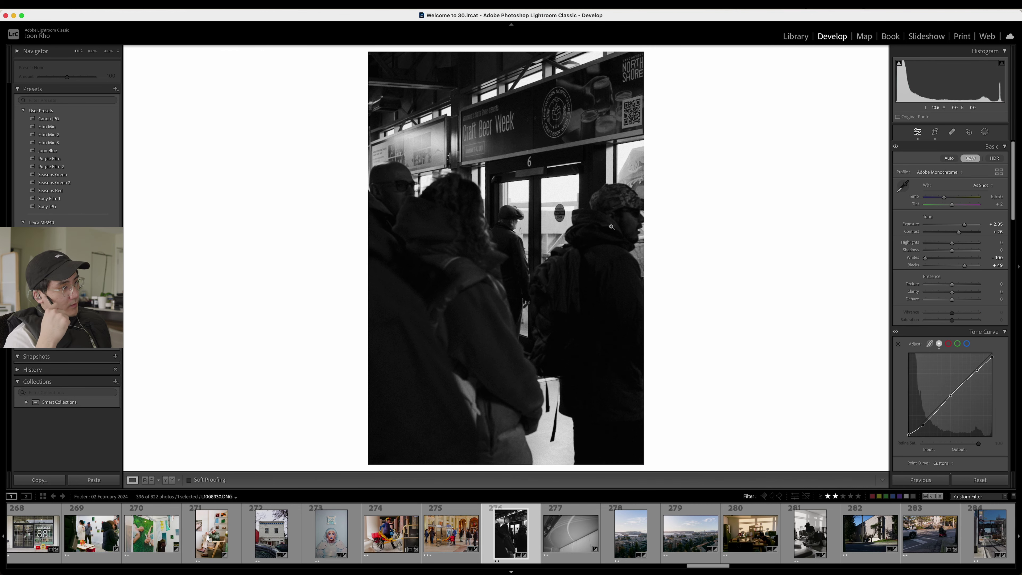
click(611, 227)
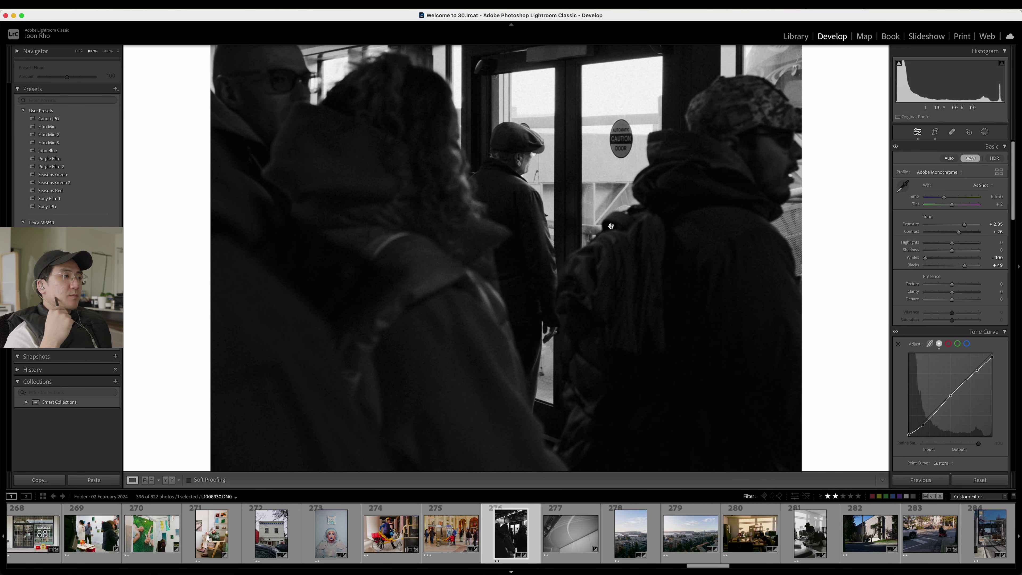
click(611, 226)
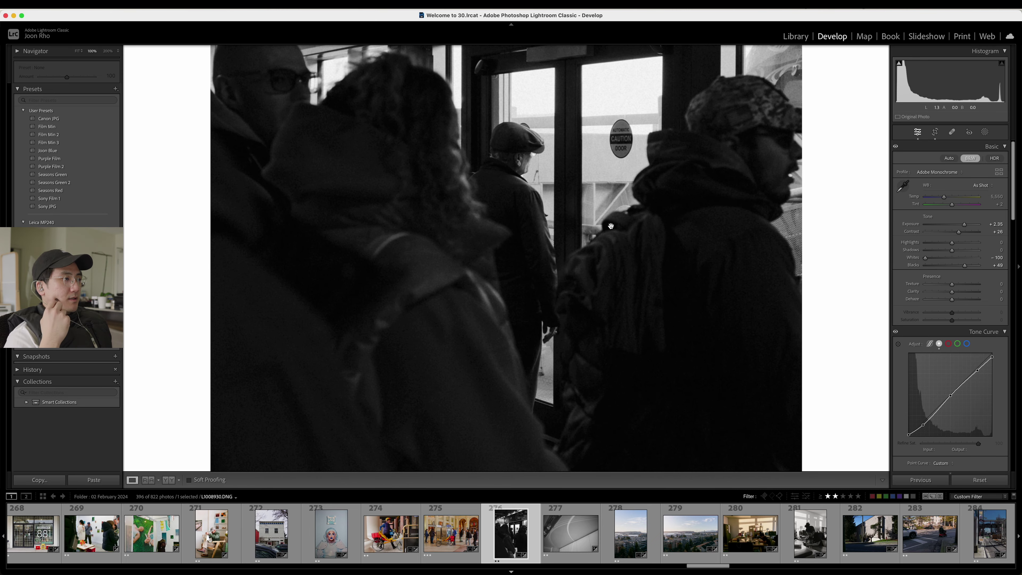
click(611, 226)
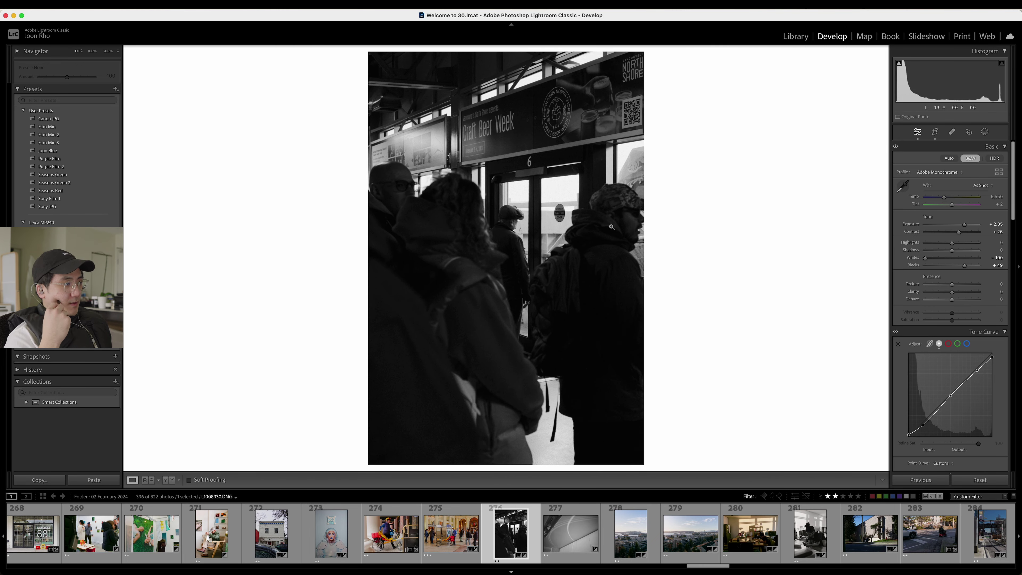
click(610, 226)
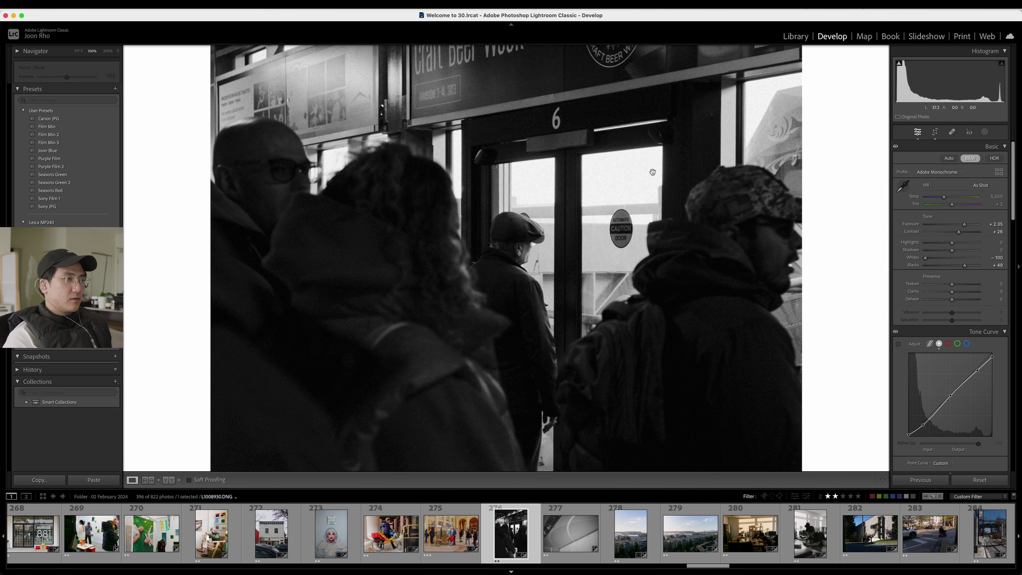
key(z)
key(3)
key(Right)
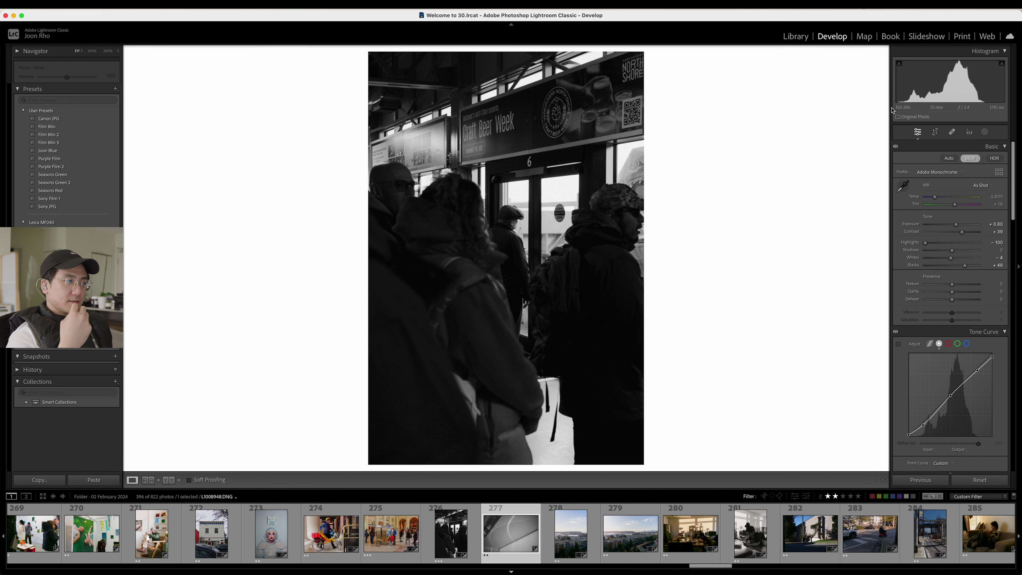
- Compare the harbour skyline view's before and after versions, then rate it three stars
key(Right)
key(Right)
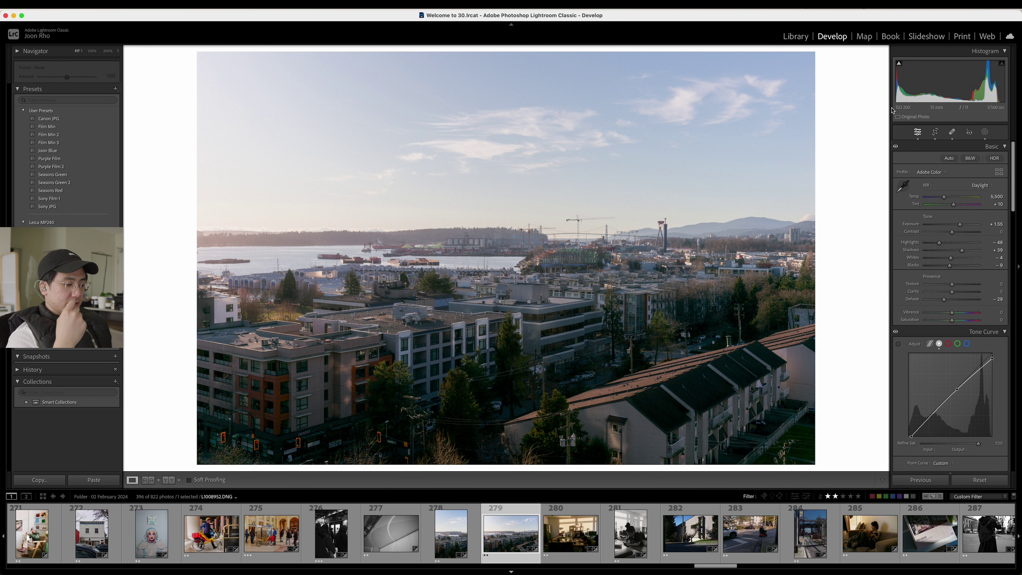
key(backslash)
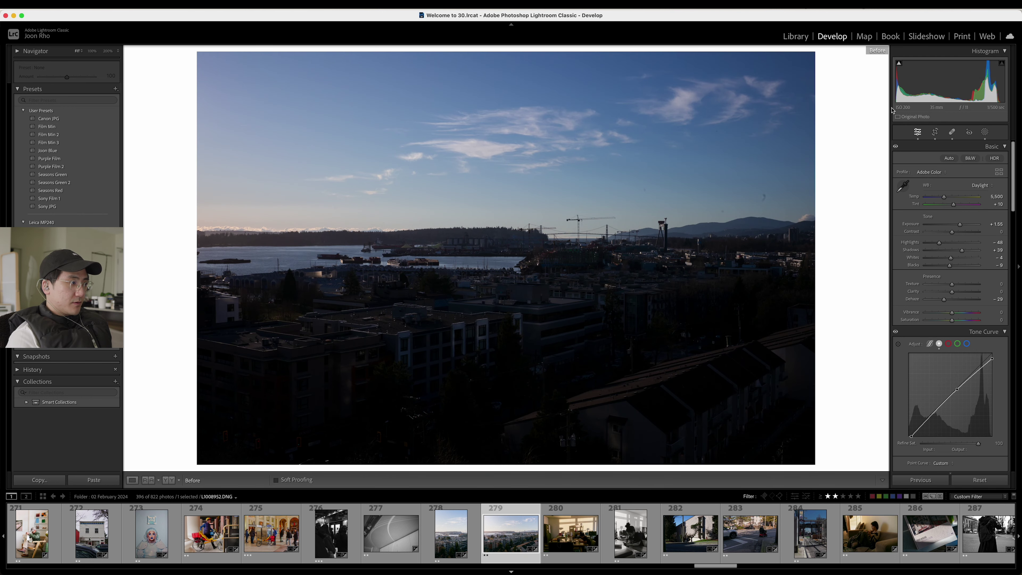
key(backslash)
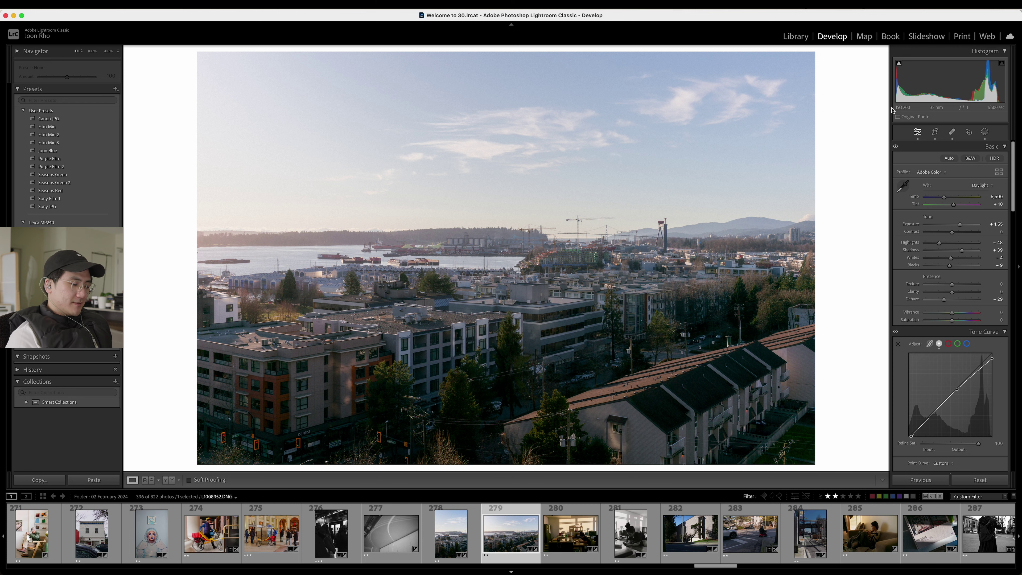
key(backslash)
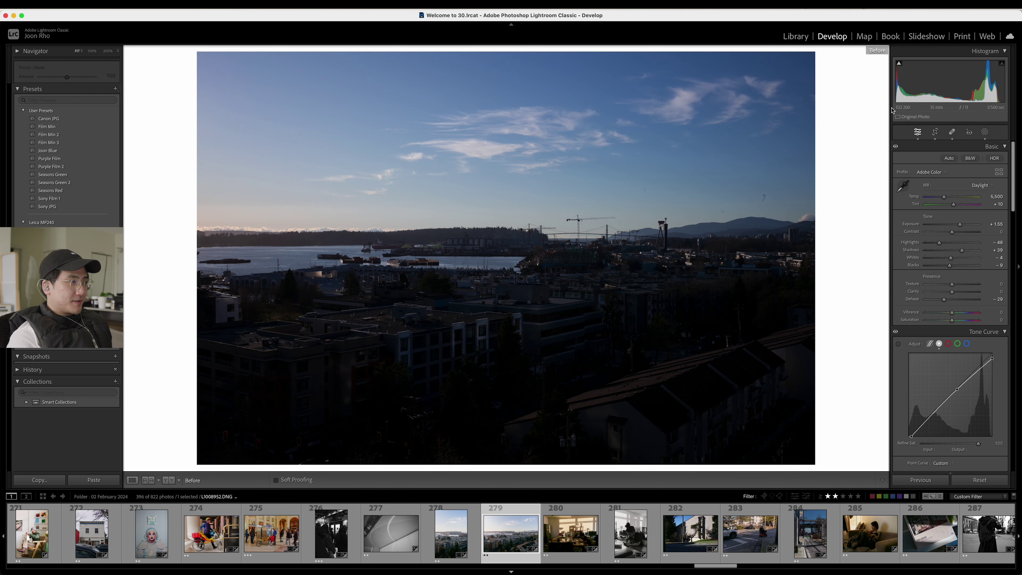
key(backslash)
key(3)
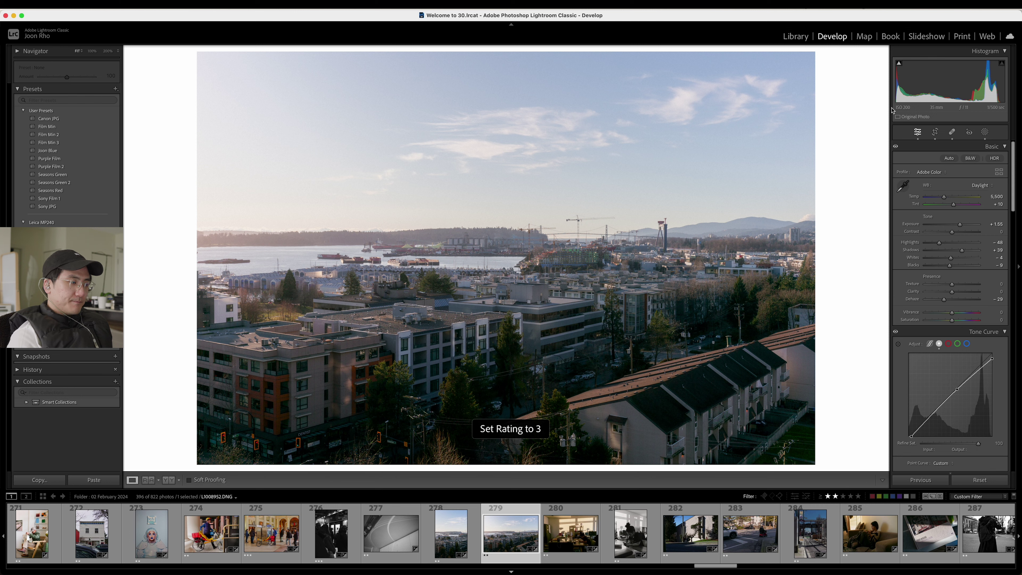
- Rate photo 283 and the woman on the couch three stars, then return to the Fred Herzog book photo
key(Right)
key(Right)
key(Right)
key(Right)
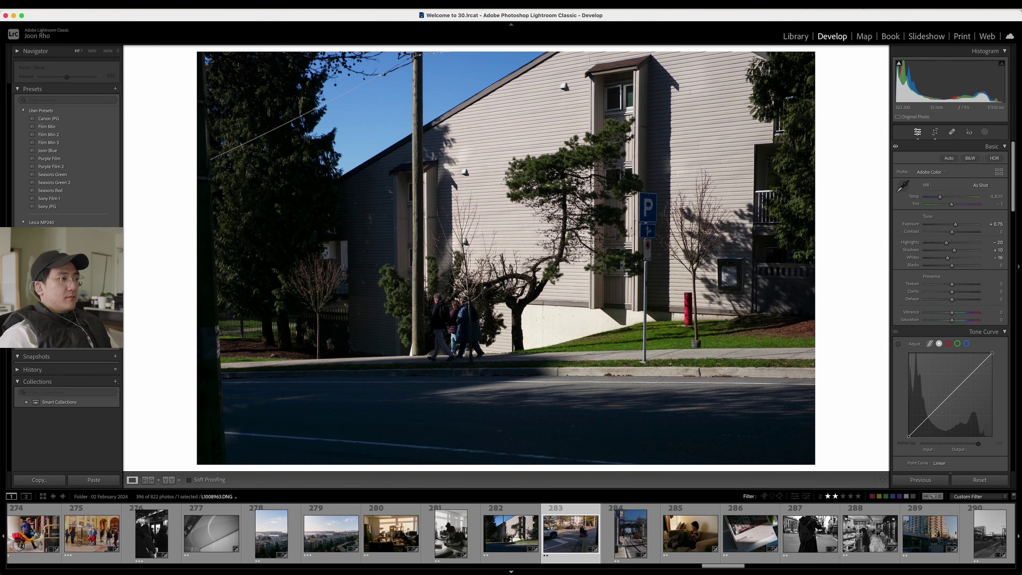
key(3)
key(Right)
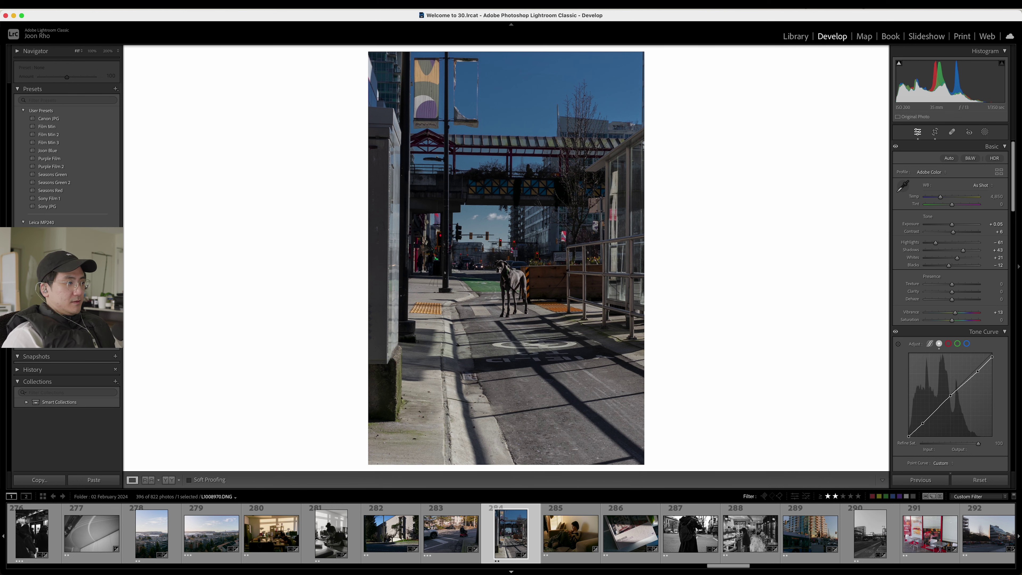
key(Right)
key(3)
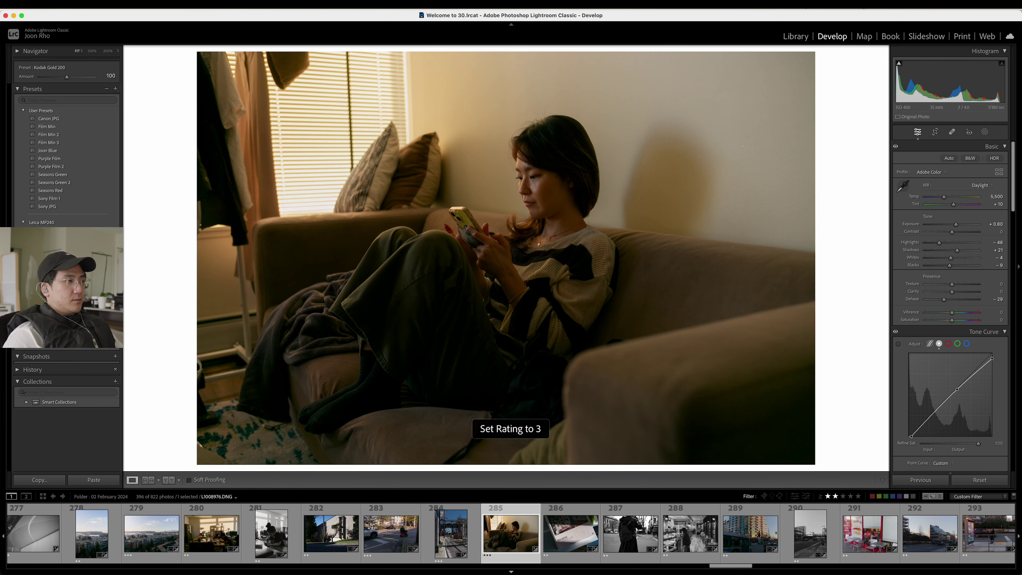
key(Right)
key(Right)
key(Left)
- Nudge Temp and drop Whites to −46 on the Fred Herzog book photo
drag(933, 197, 939, 200)
drag(964, 257, 939, 258)
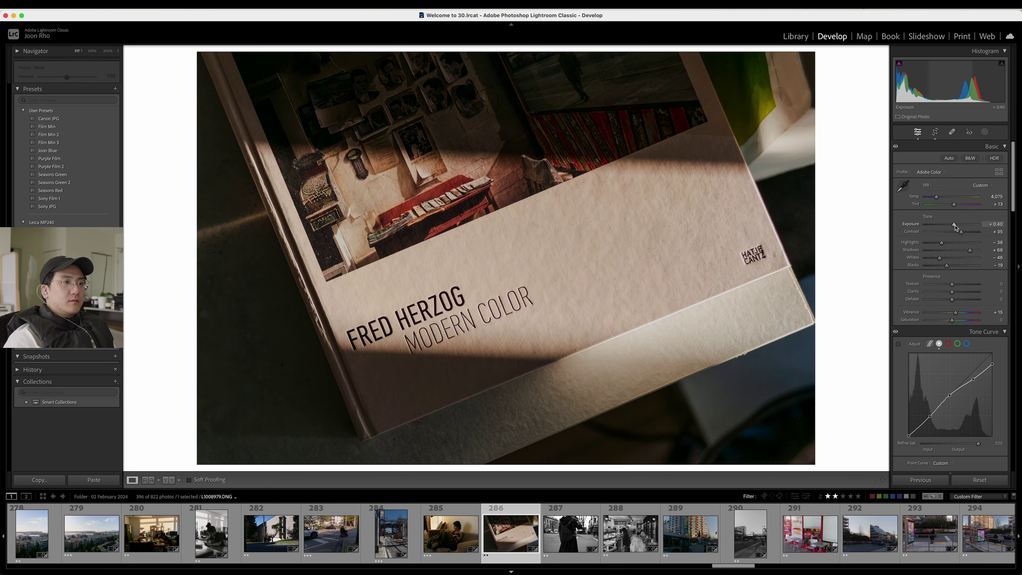
key(Right)
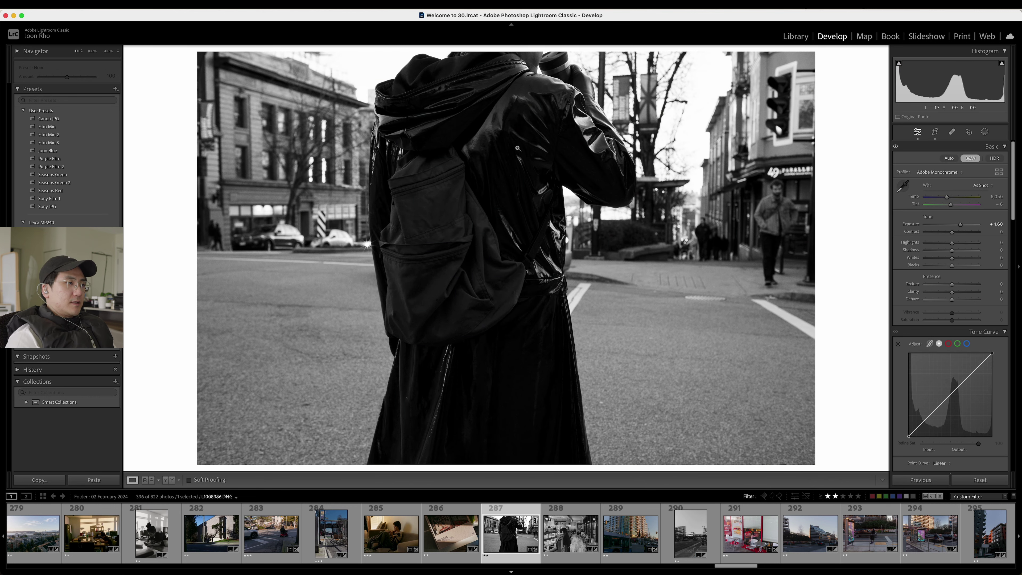
- Skip past the café and cracked-eggs shots to bus-stop photo 294
key(Right)
key(Right)
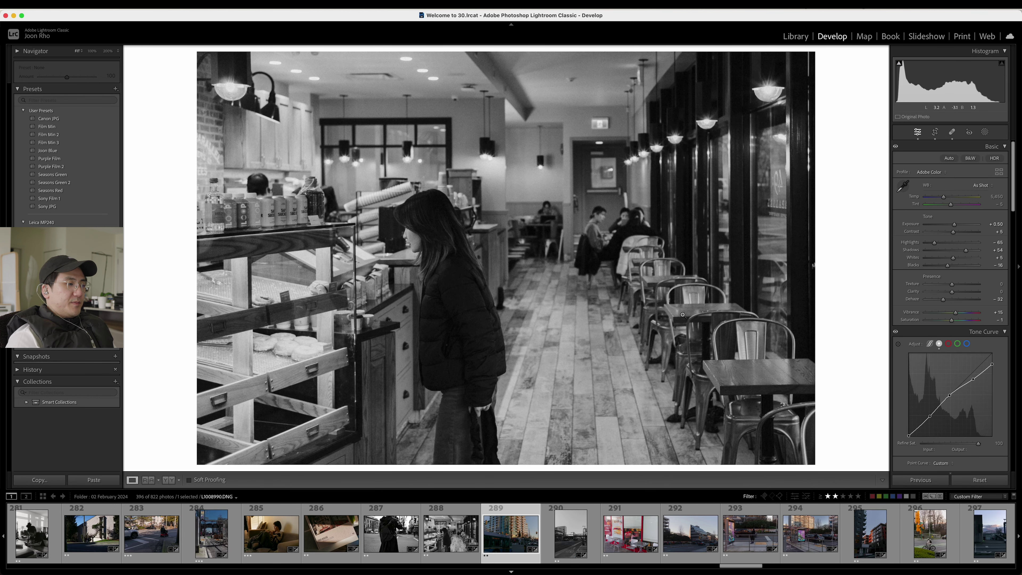
key(Right)
key(Right)
key(Right)
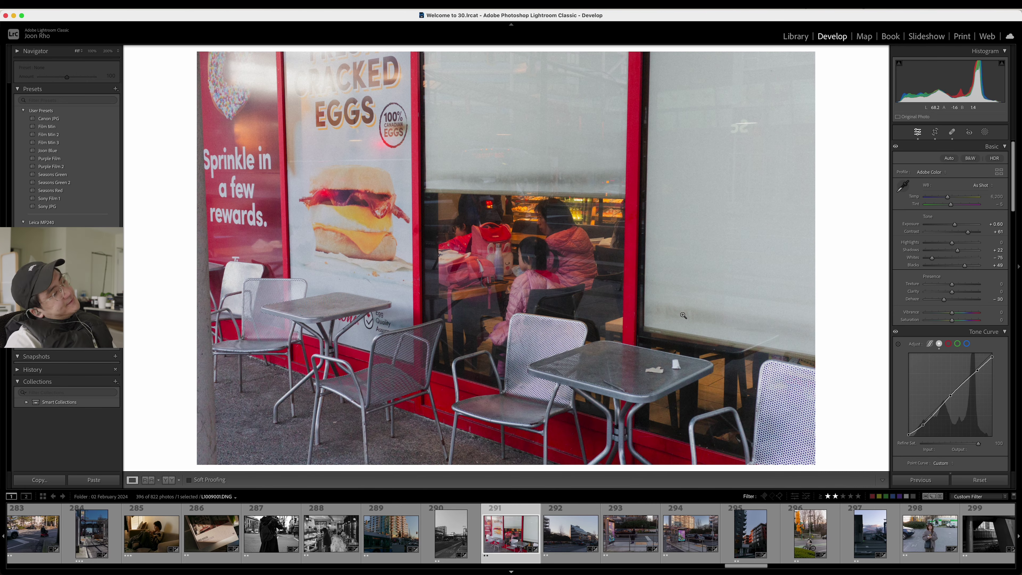
key(Right)
key(Right)
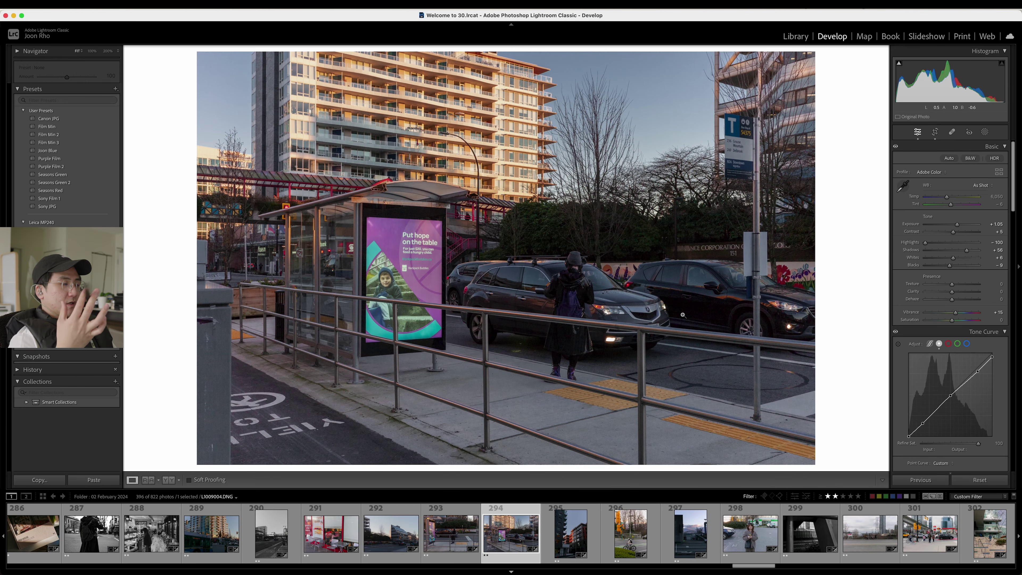
key(Right)
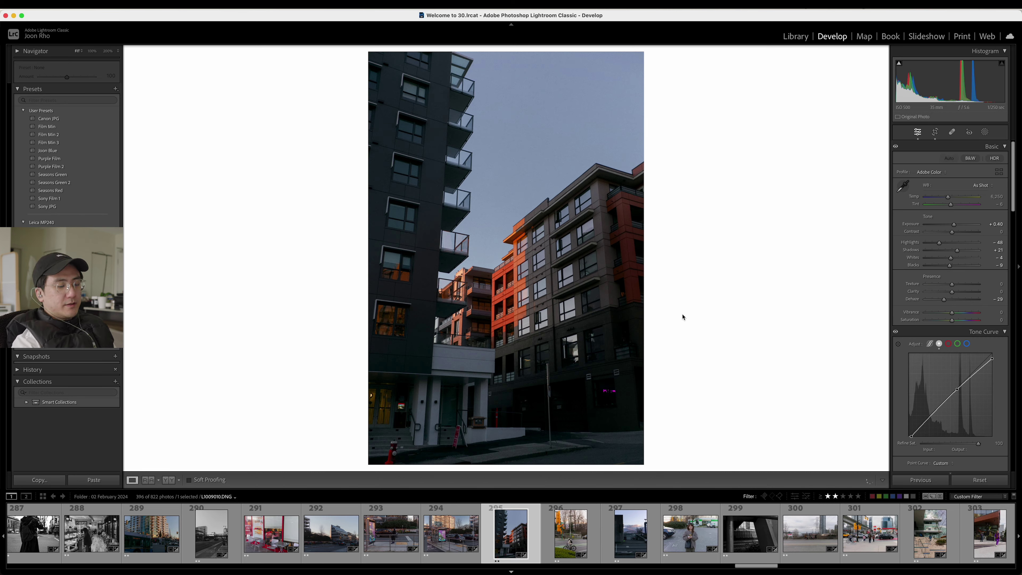
key(Left)
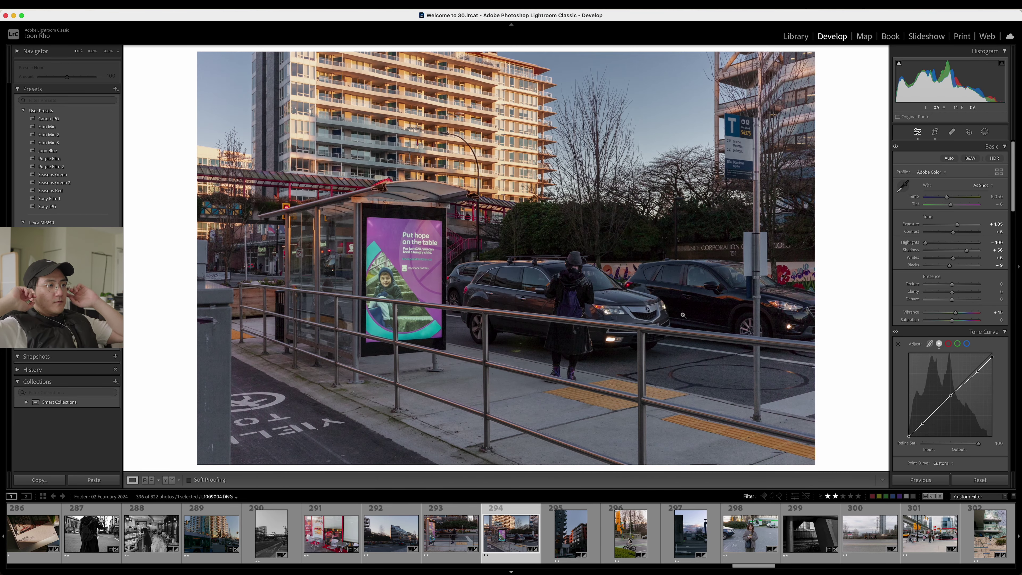